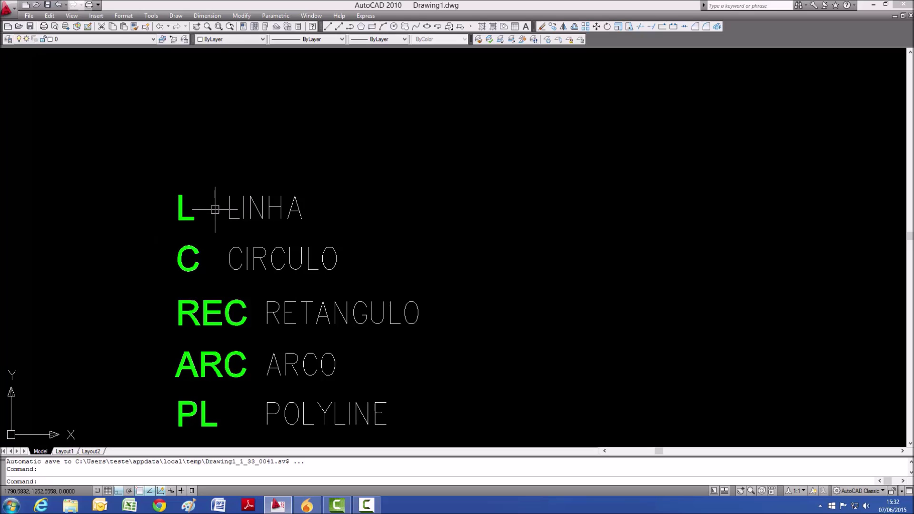
pyautogui.press('Escape')
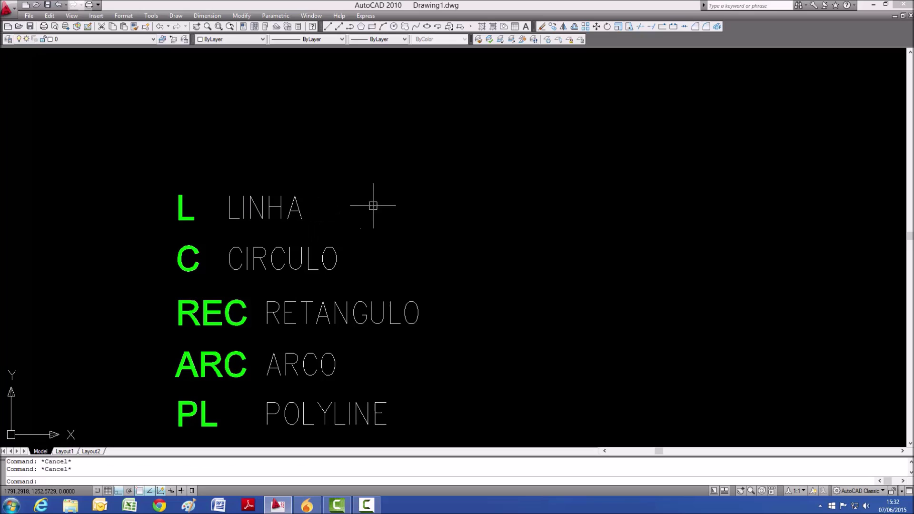
pyautogui.write('L')
pyautogui.press('Return')
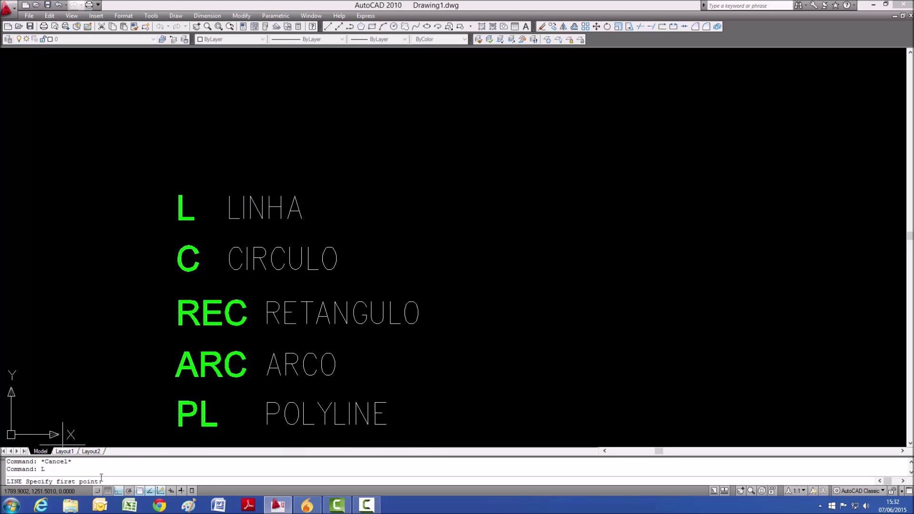
pyautogui.press('Escape')
pyautogui.press('Escape')
# Draw a single horizontal line in the empty area beside the LINHA label.
pyautogui.write('L')
pyautogui.press('Return')
pyautogui.click(440, 202)
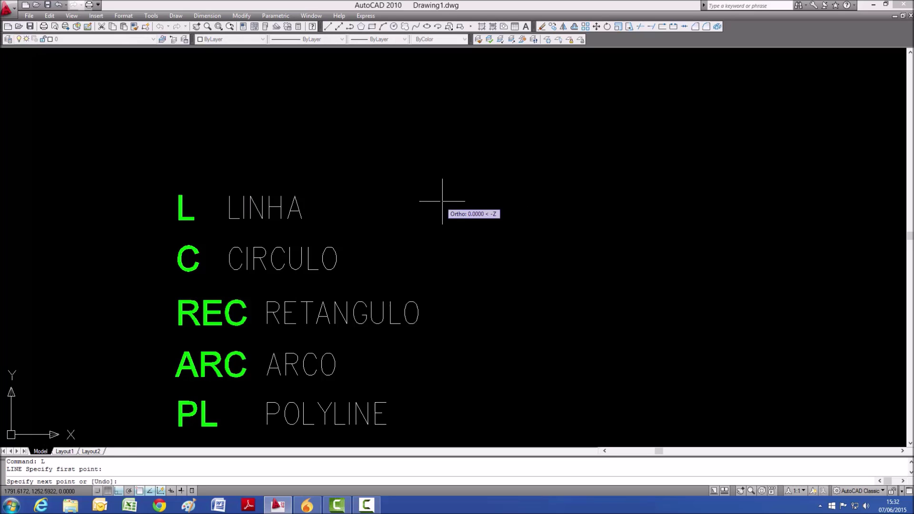
pyautogui.click(680, 201)
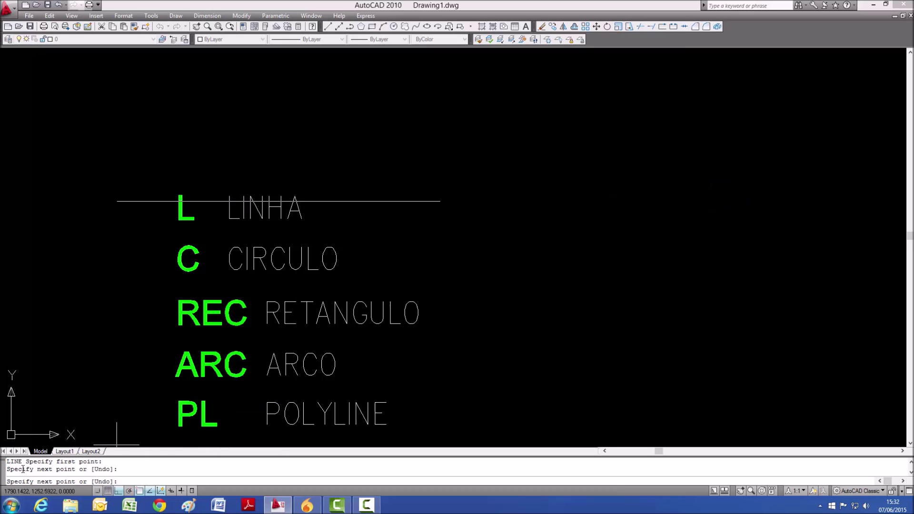
pyautogui.press('Escape')
# Erase the horizontal line beside the LINHA label.
pyautogui.write('E')
pyautogui.press('Return')
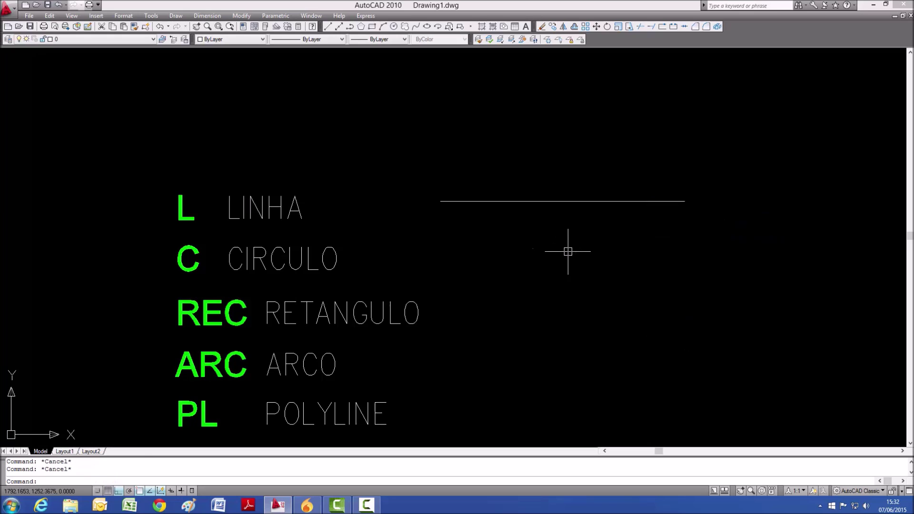
pyautogui.click(605, 169)
pyautogui.click(514, 209)
pyautogui.press('Return')
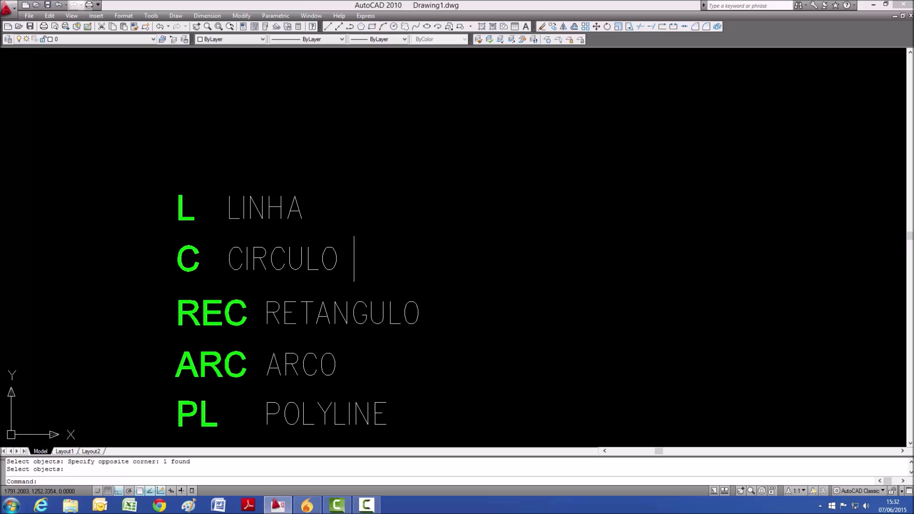
pyautogui.press('Escape')
pyautogui.press('Escape')
# Draw a freehand circle with a radius of about 0.70 beside the LINHA and CIRCULO labels.
pyautogui.write('C')
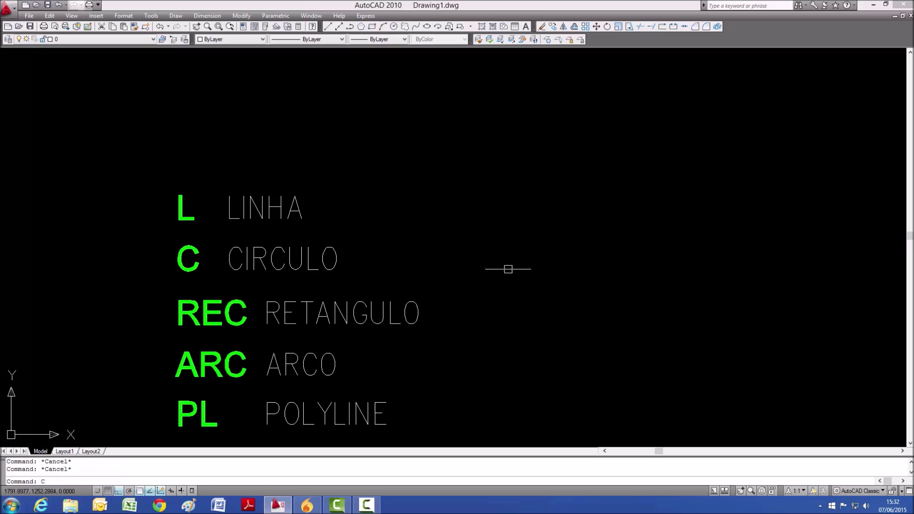
pyautogui.press('Return')
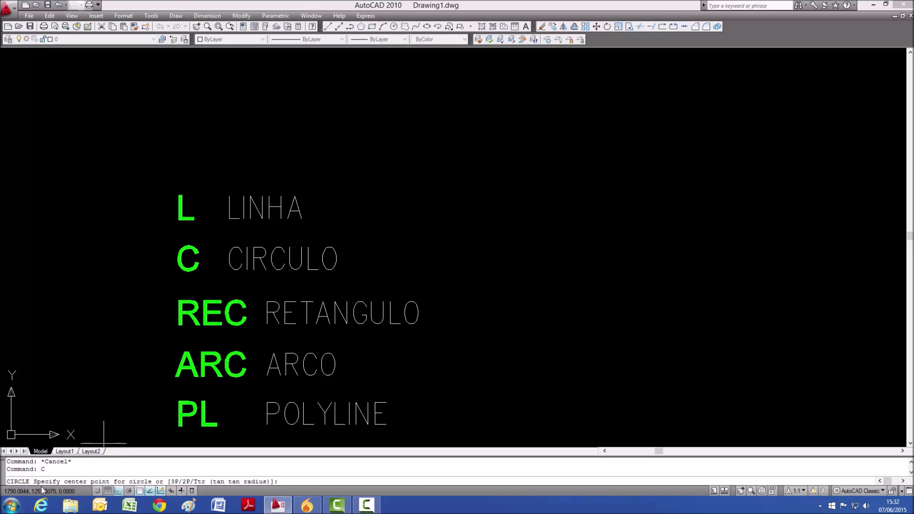
pyautogui.click(522, 216)
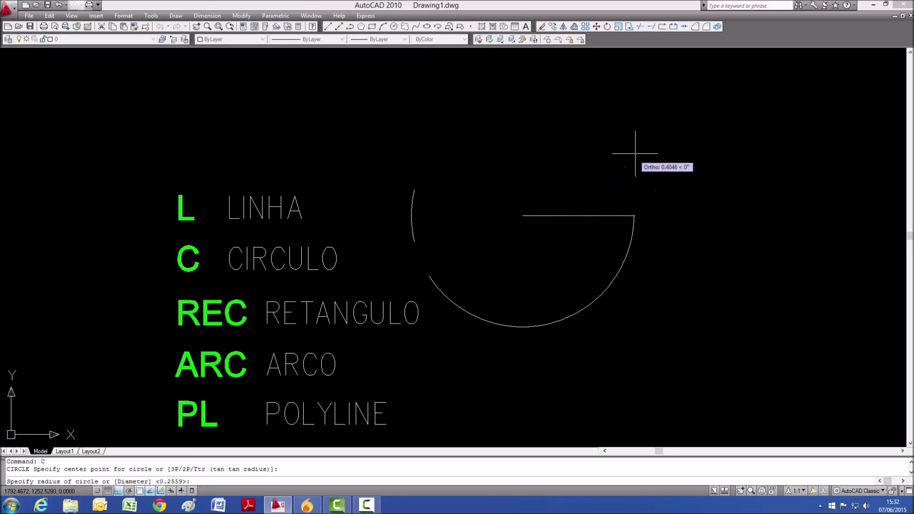
pyautogui.click(678, 127)
pyautogui.press('Escape')
pyautogui.press('Escape')
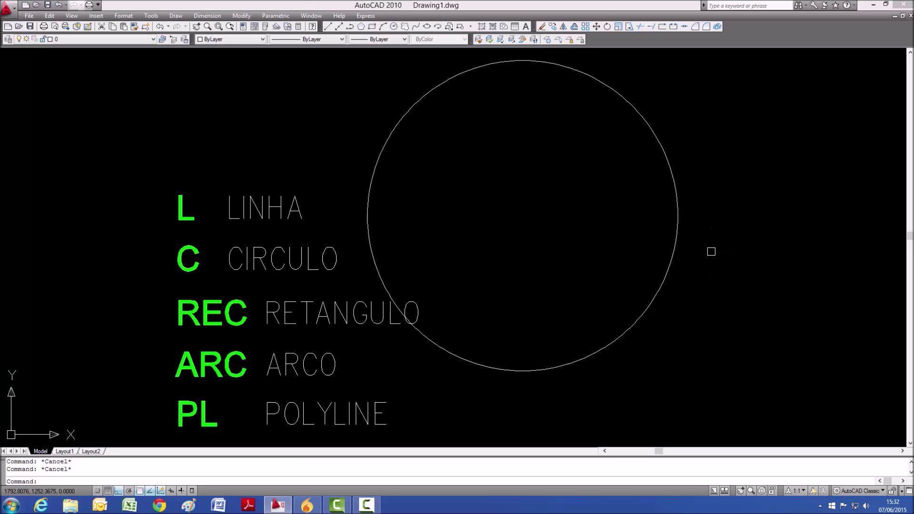
# Erase the freehand circle that overlaps the RETANGULO label.
pyautogui.write('e')
pyautogui.press('Return')
pyautogui.click(729, 135)
pyautogui.click(553, 192)
pyautogui.press('Return')
pyautogui.press('Escape')
pyautogui.write('l')
pyautogui.press('Return')
pyautogui.press('Escape')
# Draw a circle with a radius of 1, centred in the empty area beside the LINHA label.
pyautogui.write('c')
pyautogui.press('Return')
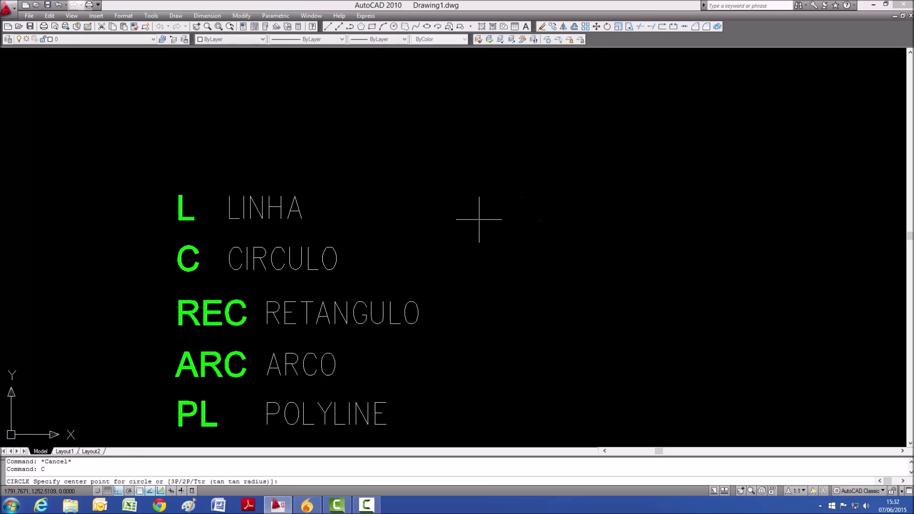
pyautogui.click(479, 220)
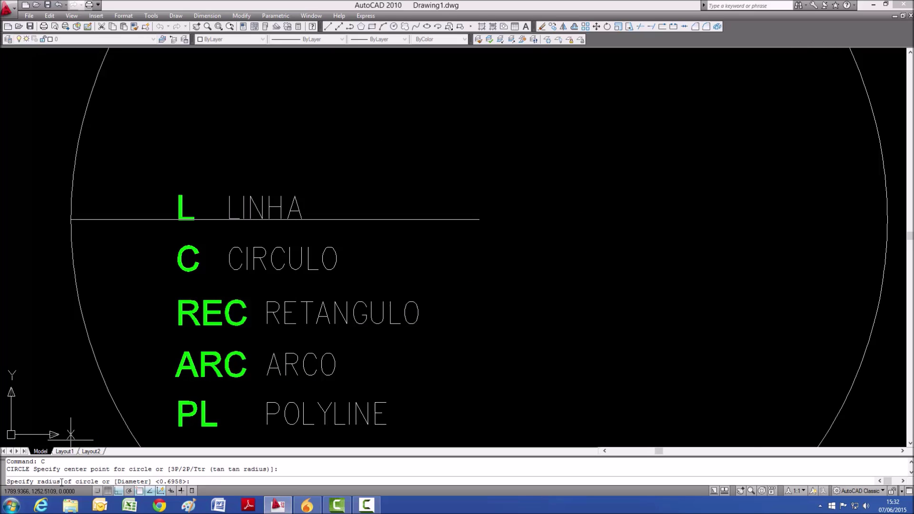
pyautogui.click(138, 490)
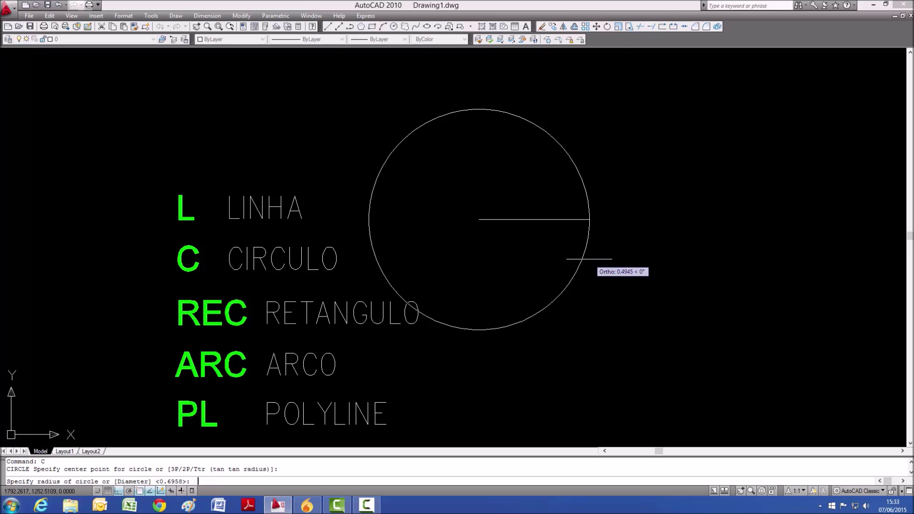
pyautogui.write('1')
pyautogui.press('Return')
pyautogui.scroll(-3, 453, 392)
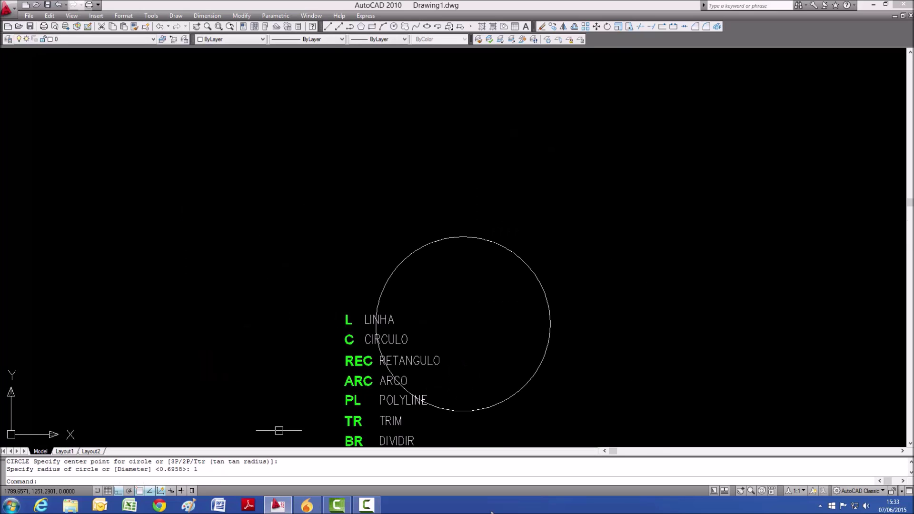
pyautogui.scroll(-1, 471, 285)
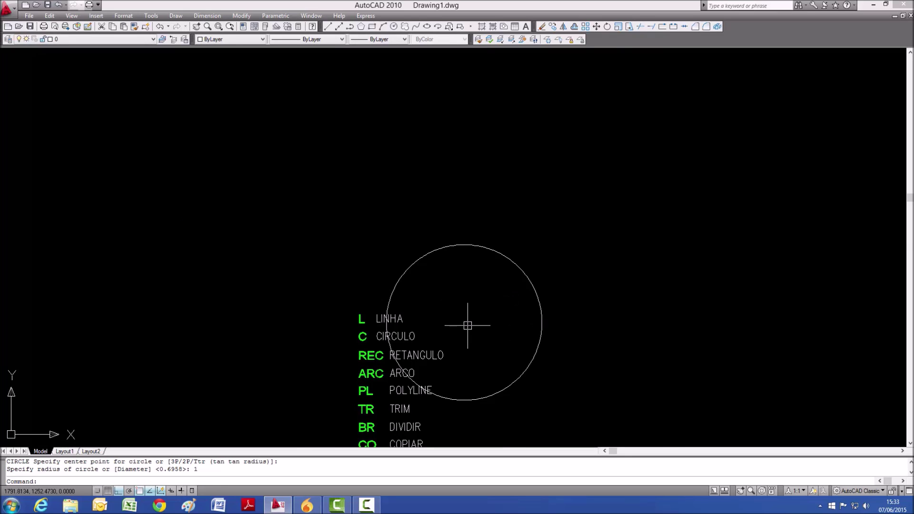
# Erase the circle of radius 1 from the drawing.
pyautogui.write('e')
pyautogui.press('Return')
pyautogui.click(498, 273)
pyautogui.click(502, 288)
pyautogui.press('Return')
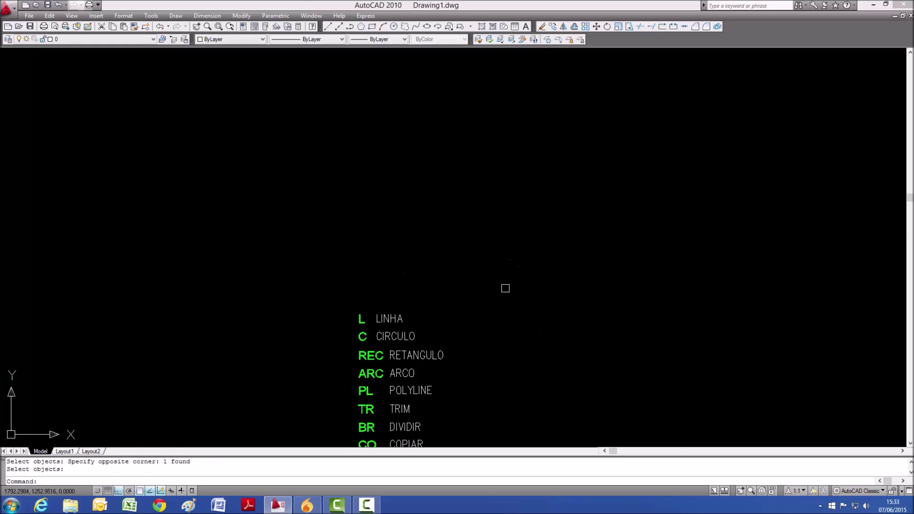
# Draw a circle beside the CIRCULO label using the Diameter option with a diameter of 1.
pyautogui.scroll(5, 567, 362)
pyautogui.scroll(-3, 260, 312)
pyautogui.scroll(2, 206, 319)
pyautogui.press('Escape')
pyautogui.write('C')
pyautogui.press('Return')
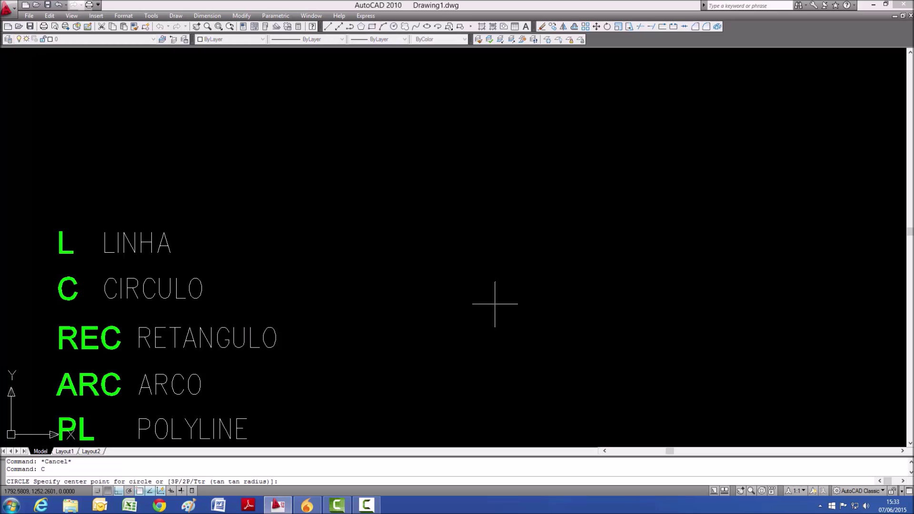
pyautogui.click(464, 290)
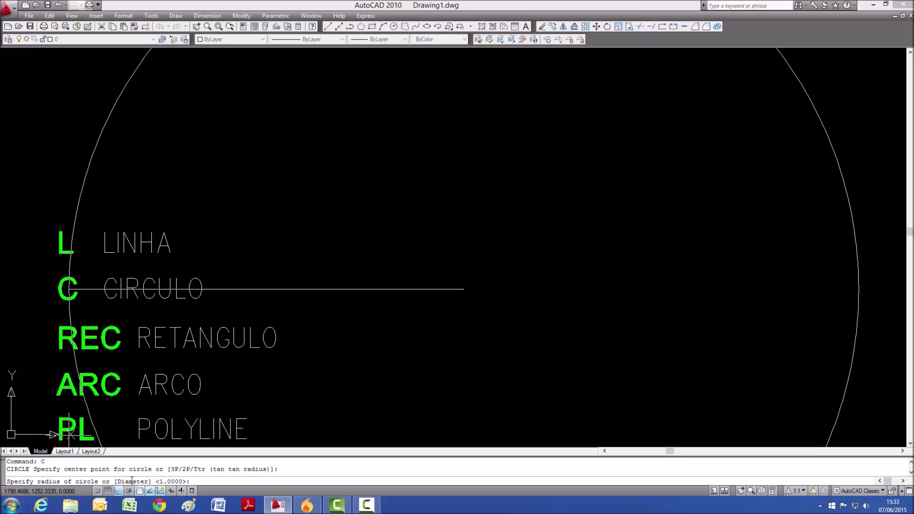
pyautogui.write('D')
pyautogui.press('Return')
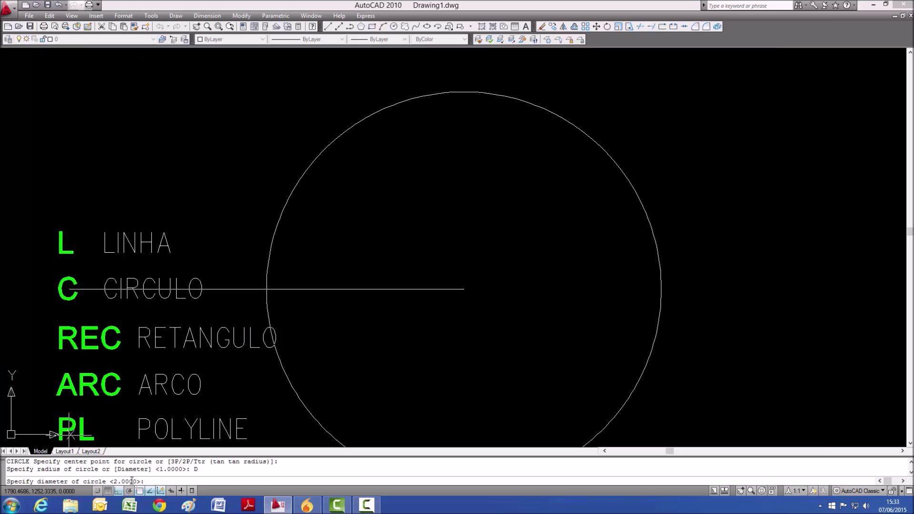
pyautogui.press('Return')
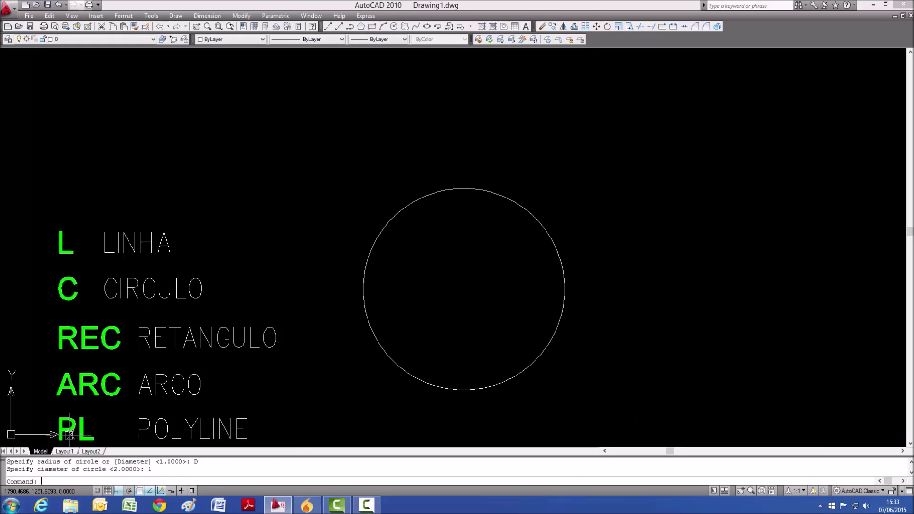
pyautogui.press('Escape')
pyautogui.press('Escape')
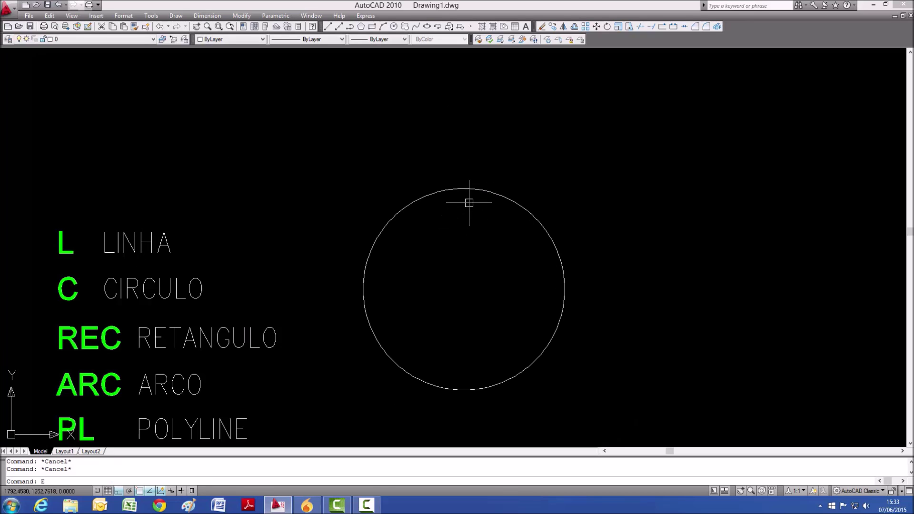
# Erase the circle of diameter 1 beside the CIRCULO label.
pyautogui.write('E')
pyautogui.press('Return')
pyautogui.click(488, 191)
pyautogui.click(457, 165)
pyautogui.press('Return')
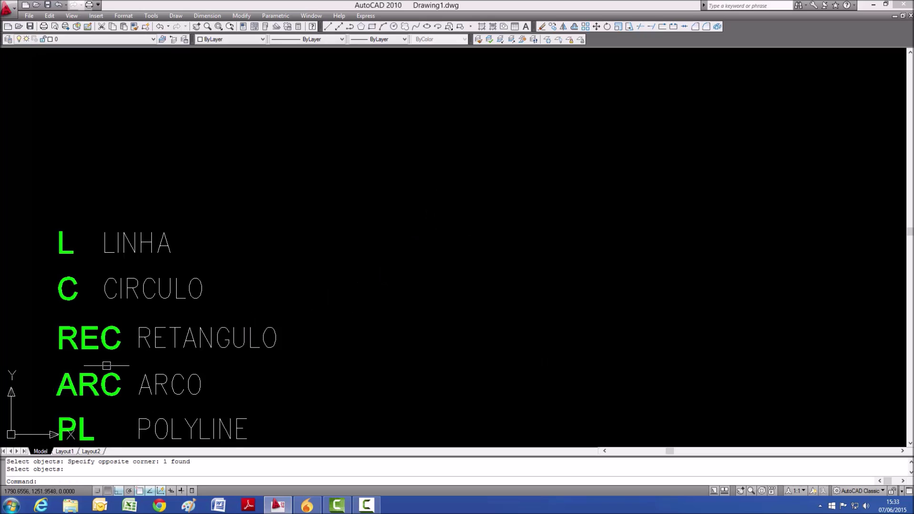
# Draw a freehand rectangle beside the RETANGULO label by picking two opposite corners.
pyautogui.scroll(3, 62, 386)
pyautogui.press('Escape')
pyautogui.press('Escape')
pyautogui.write('RE')
pyautogui.press('Return')
pyautogui.write('REC')
pyautogui.press('Return')
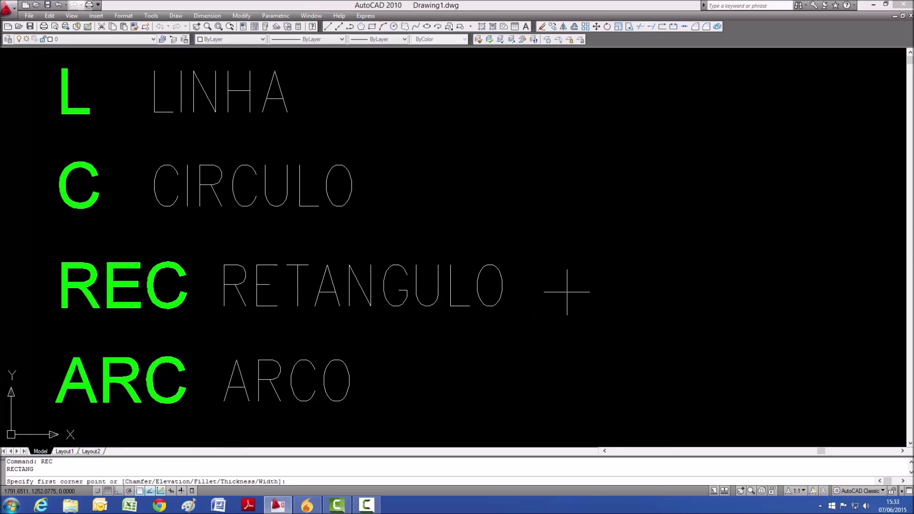
pyautogui.click(589, 230)
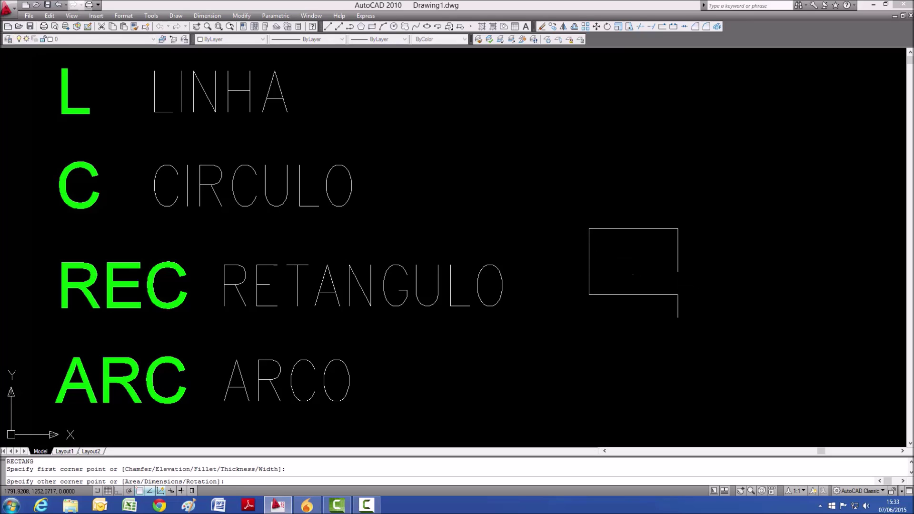
pyautogui.click(789, 364)
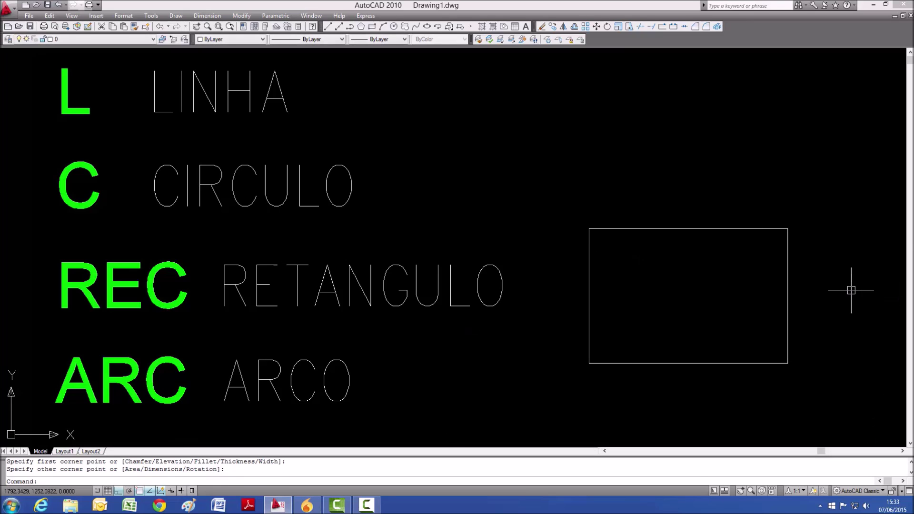
pyautogui.press('Escape')
pyautogui.press('Escape')
# Erase the freehand rectangle beside the RETANGULO label.
pyautogui.write('E')
pyautogui.press('Return')
pyautogui.click(742, 202)
pyautogui.click(701, 270)
pyautogui.press('Return')
pyautogui.press('Escape')
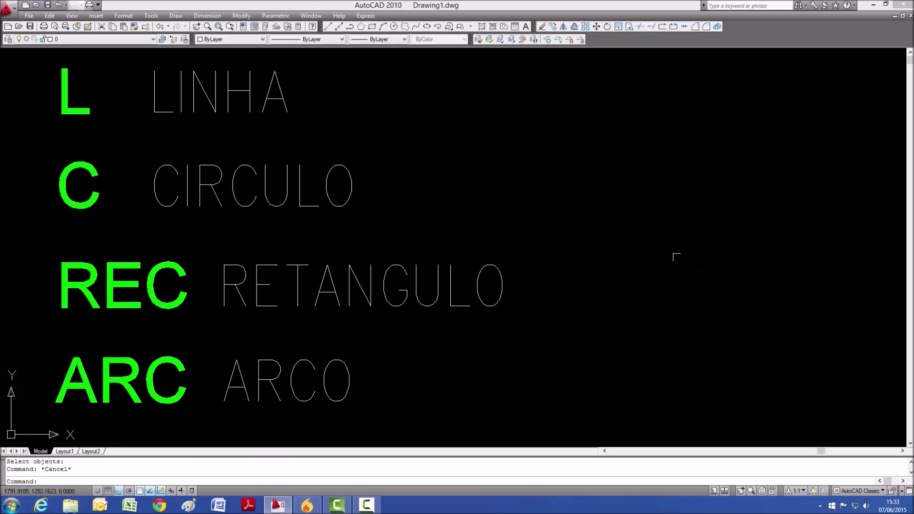
# Draw a rectangle beside the RETANGULO label using the Dimensions option with length .5 and width 1.
pyautogui.write('REC')
pyautogui.press('Return')
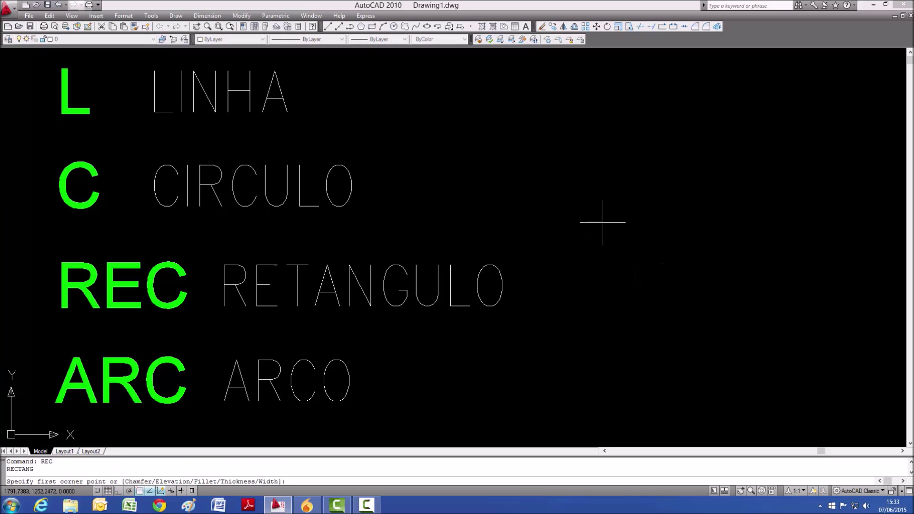
pyautogui.click(604, 223)
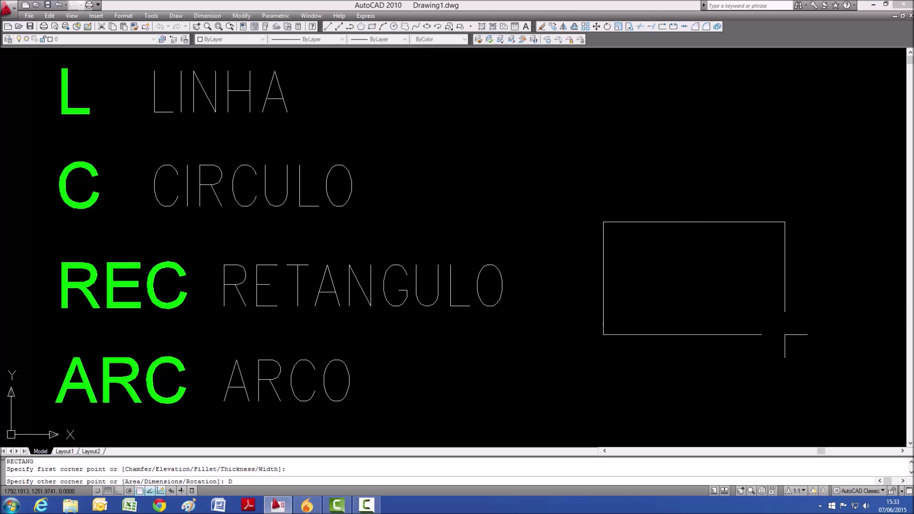
pyautogui.press('Return')
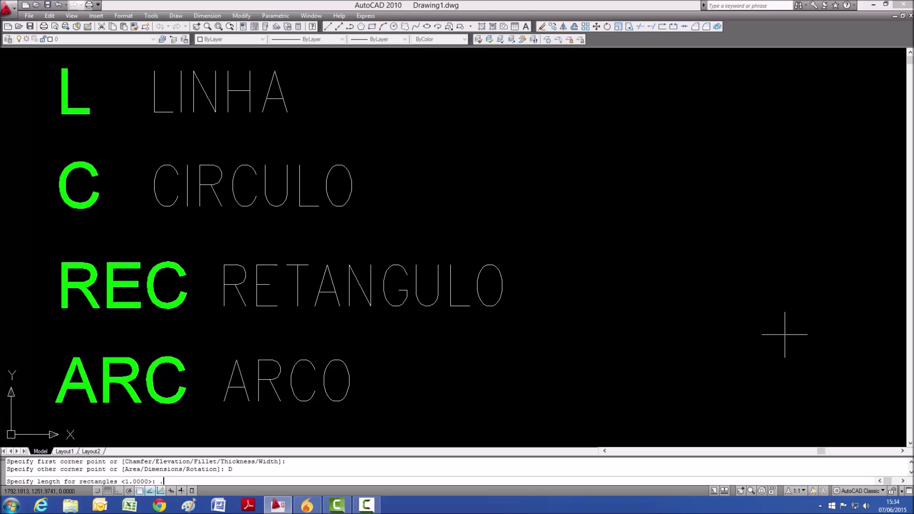
pyautogui.press('Return')
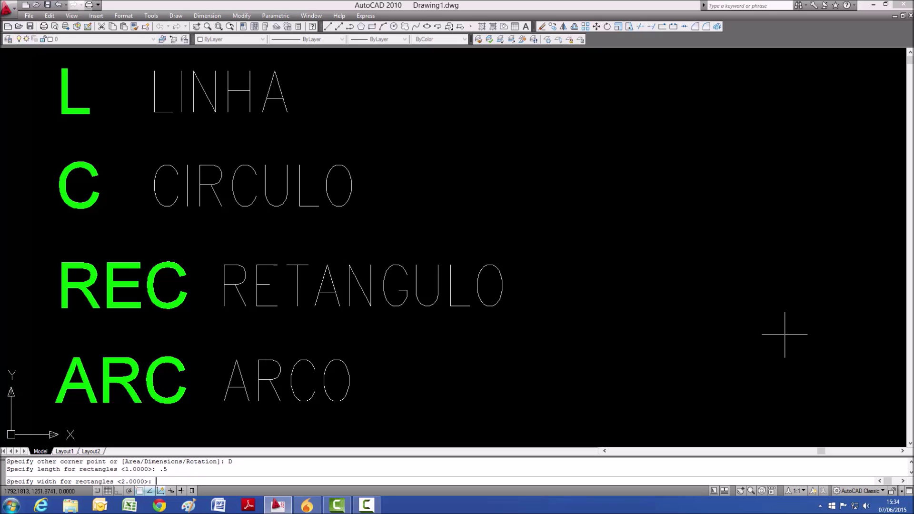
pyautogui.write('1')
pyautogui.press('Return')
pyautogui.scroll(-4, 588, 219)
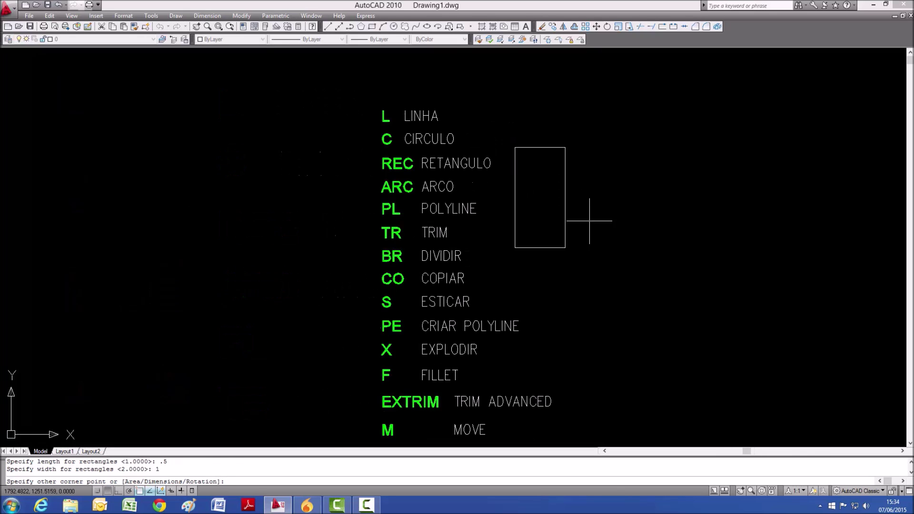
pyautogui.click(562, 172)
pyautogui.scroll(3, 562, 172)
pyautogui.press('Escape')
pyautogui.press('Escape')
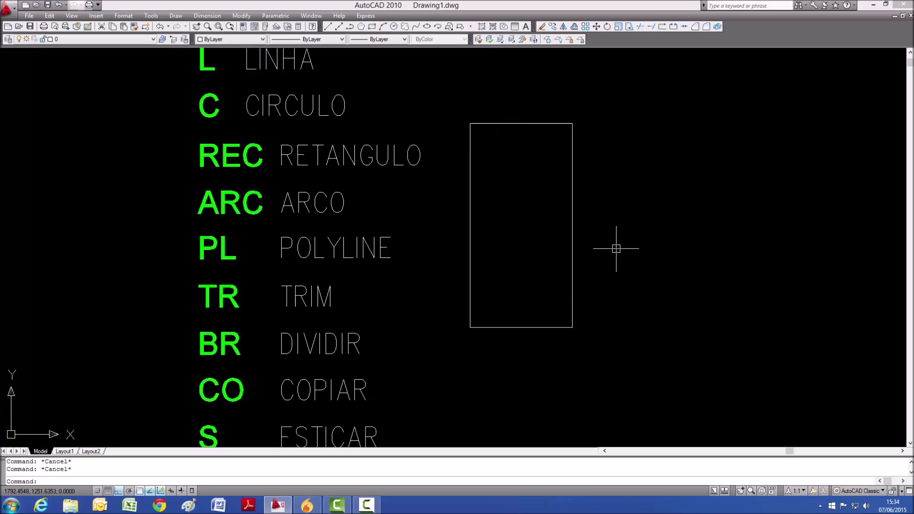
# Erase the .5 by 1 rectangle beside the command list.
pyautogui.write('e')
pyautogui.press('Return')
pyautogui.click(610, 98)
pyautogui.click(533, 190)
pyautogui.press('Return')
pyautogui.scroll(2, 378, 191)
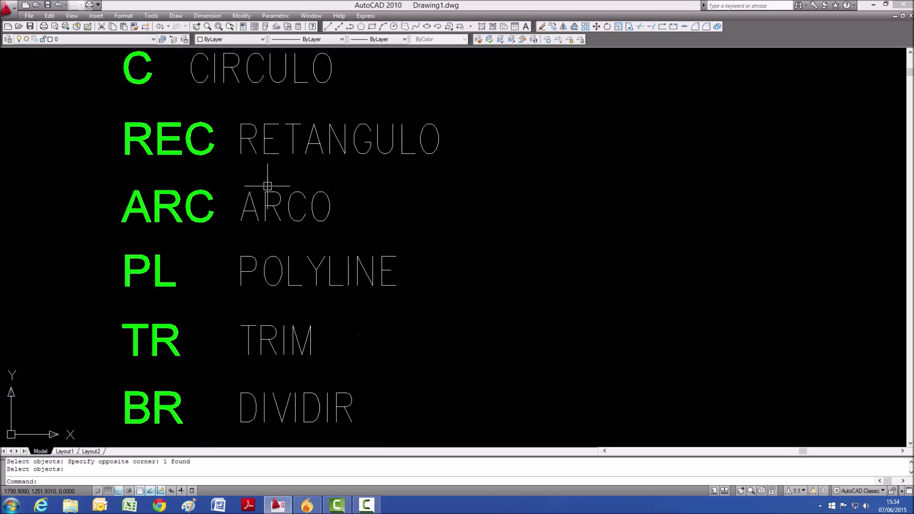
pyautogui.scroll(-2, 281, 162)
pyautogui.press('Escape')
pyautogui.press('Escape')
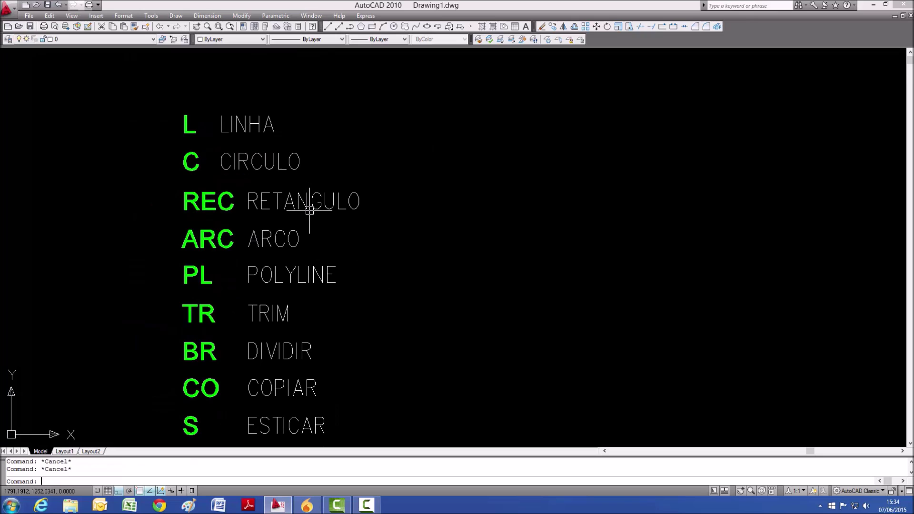
pyautogui.scroll(2, 190, 238)
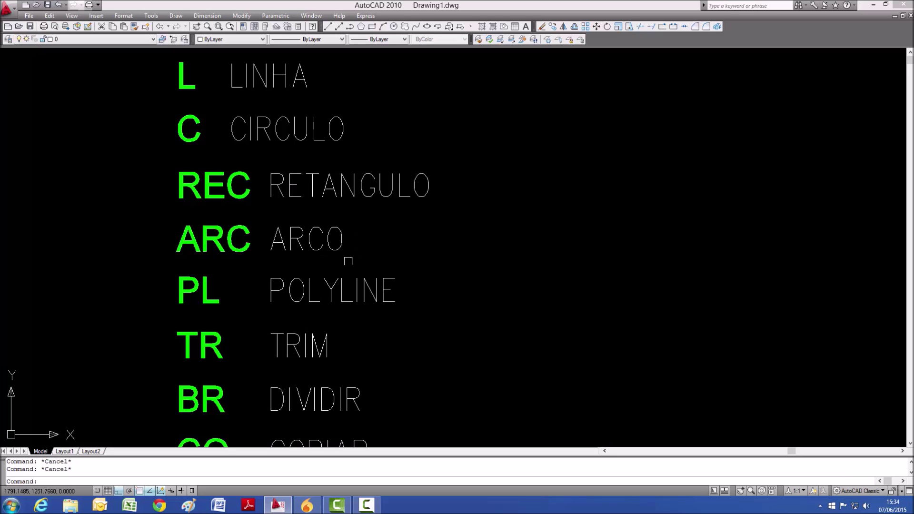
# Draw a wide, upward-bulging three-point arc beside the ARCO label by picking its start, second and end points.
pyautogui.write('A')
pyautogui.press('Return')
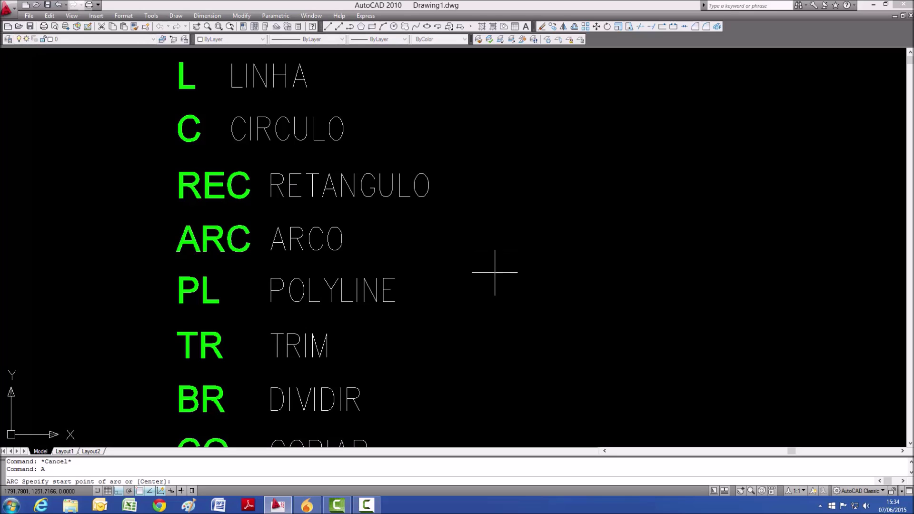
pyautogui.click(485, 255)
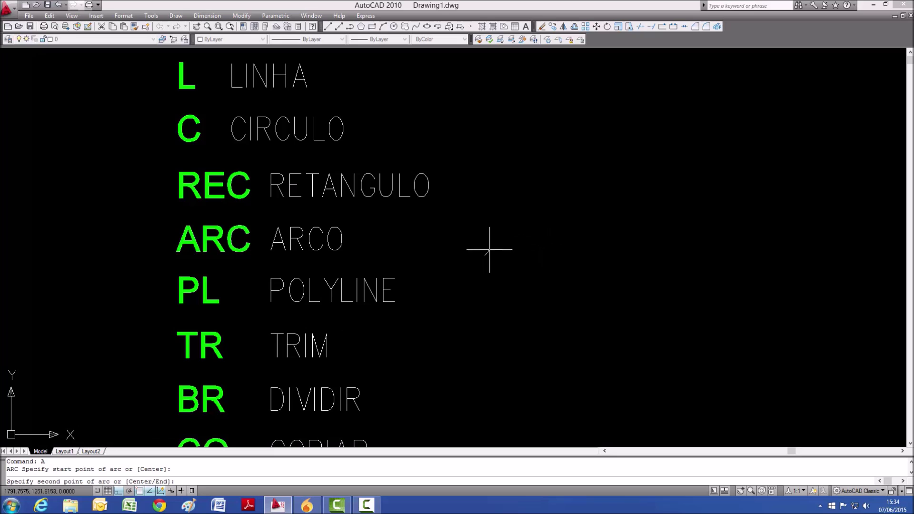
pyautogui.click(639, 130)
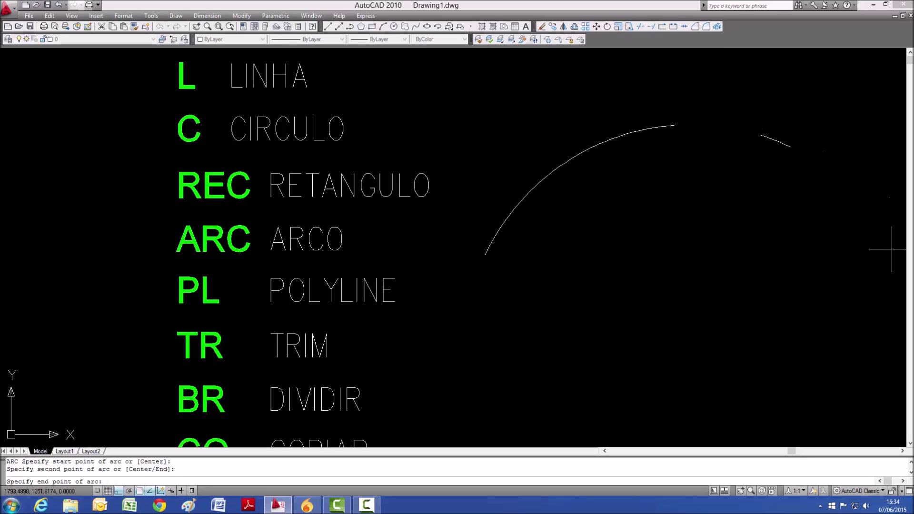
pyautogui.click(884, 261)
pyautogui.press('Escape')
# Erase the three-point arc beside the ARCO label.
pyautogui.write('E')
pyautogui.press('Return')
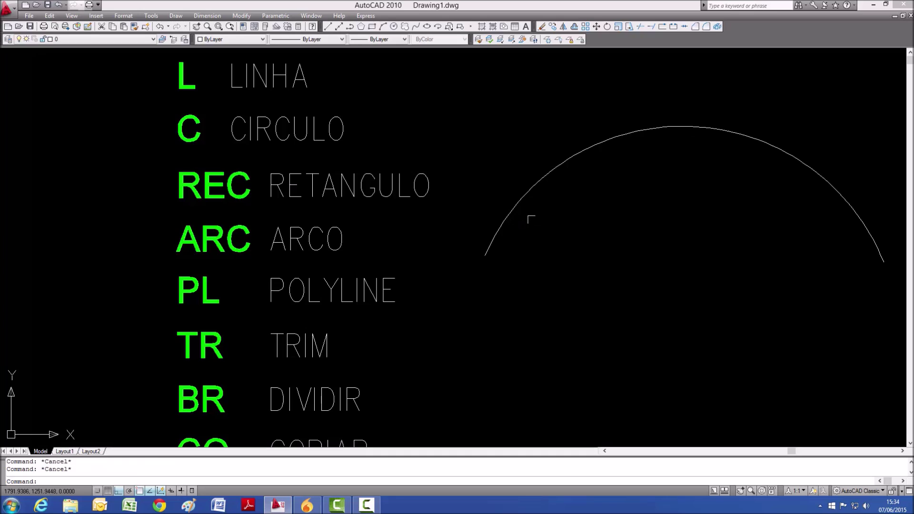
pyautogui.click(688, 112)
pyautogui.click(604, 163)
pyautogui.press('Return')
pyautogui.press('Escape')
pyautogui.press('Escape')
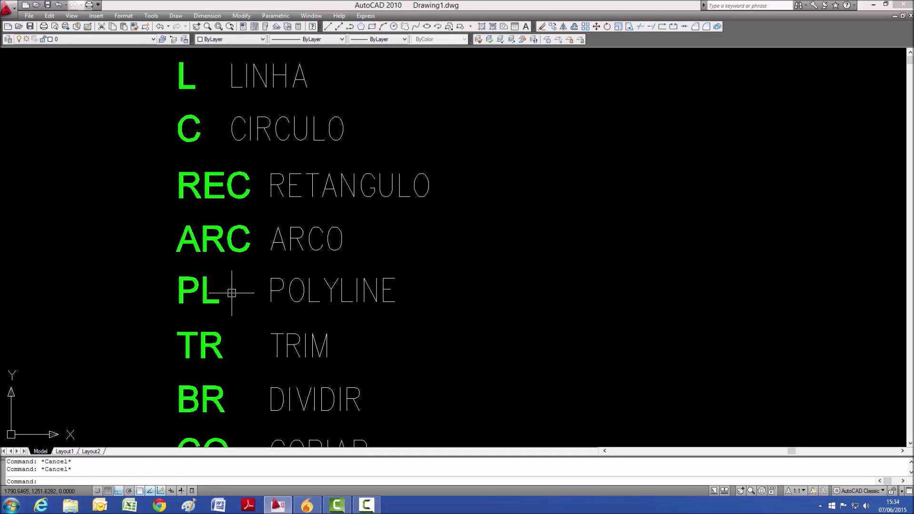
# Draw an open polyline of seven orthogonal segments beside the POLYLINE label, spiralling outward from a small inner rectangle.
pyautogui.write('P')
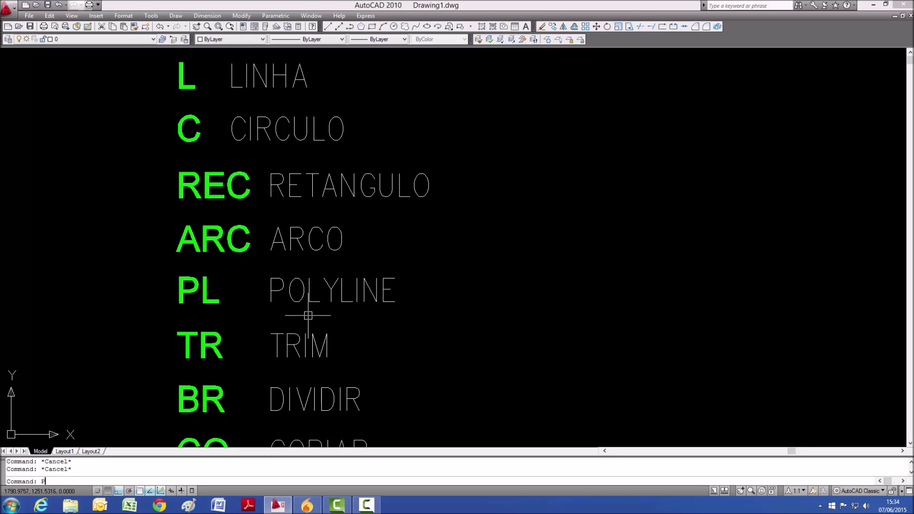
pyautogui.write('L')
pyautogui.press('Return')
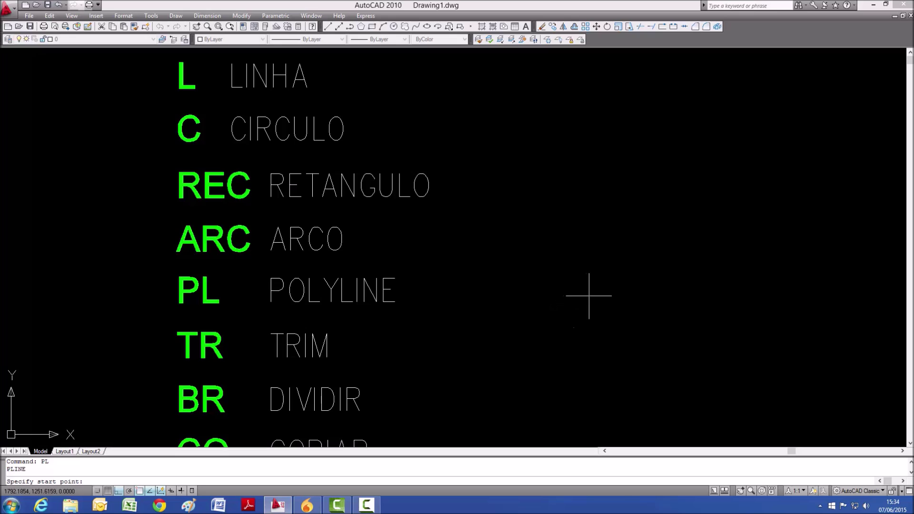
pyautogui.click(523, 297)
pyautogui.click(726, 297)
pyautogui.click(751, 199)
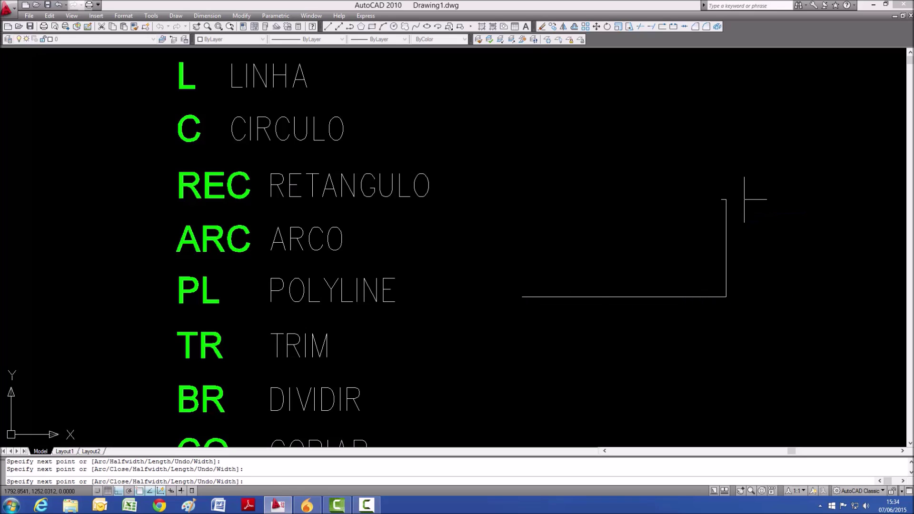
pyautogui.click(553, 162)
pyautogui.click(558, 377)
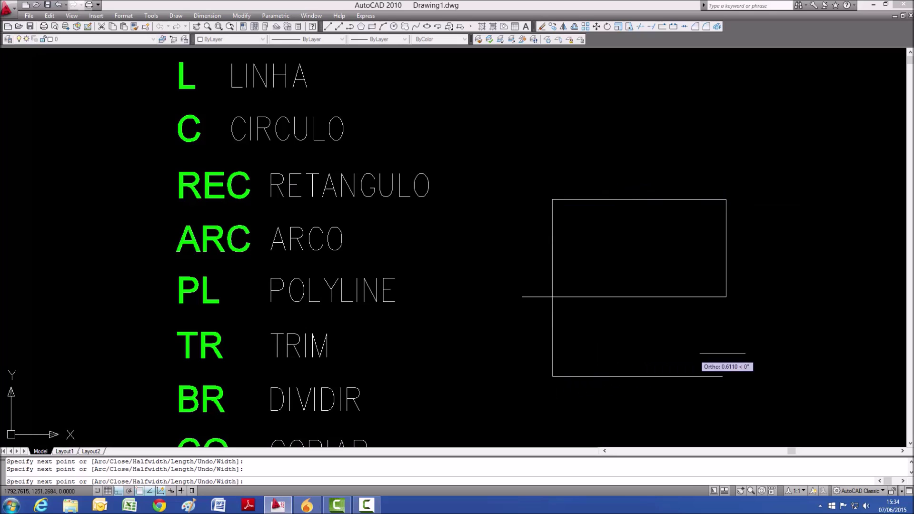
pyautogui.click(783, 367)
pyautogui.click(762, 152)
pyautogui.click(478, 157)
pyautogui.press('Escape')
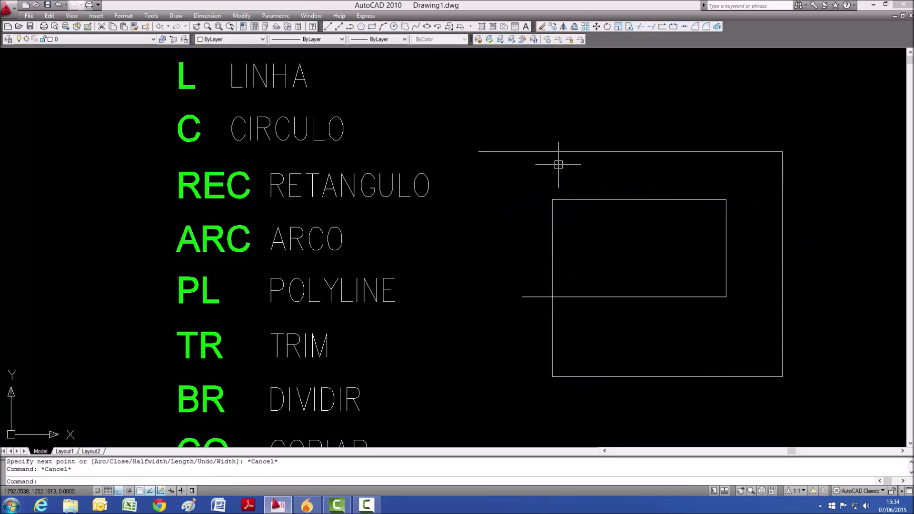
# Check that the spiral polyline selects as one object and erase it.
pyautogui.click(530, 151)
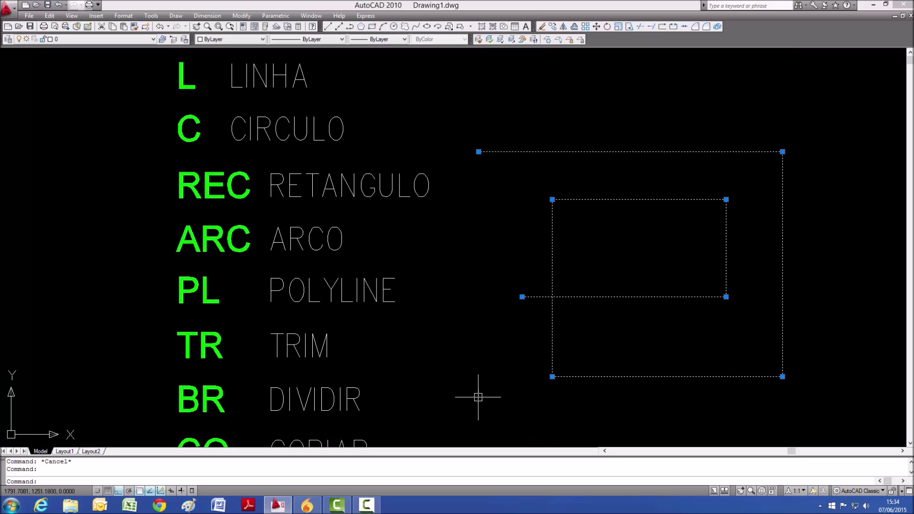
pyautogui.press('Escape')
pyautogui.write('E')
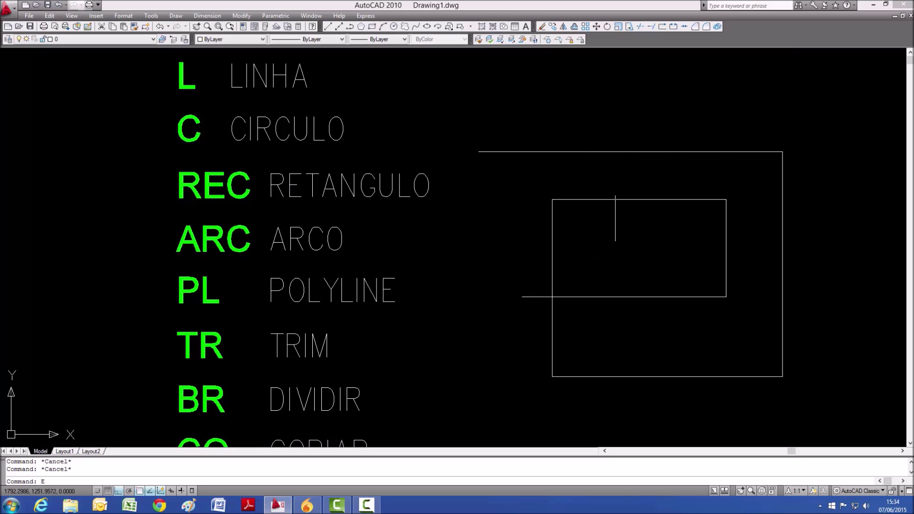
pyautogui.write('E')
pyautogui.press('Return')
pyautogui.click(500, 278)
pyautogui.click(562, 194)
pyautogui.press('Return')
pyautogui.scroll(-2, 333, 219)
pyautogui.scroll(3, 265, 310)
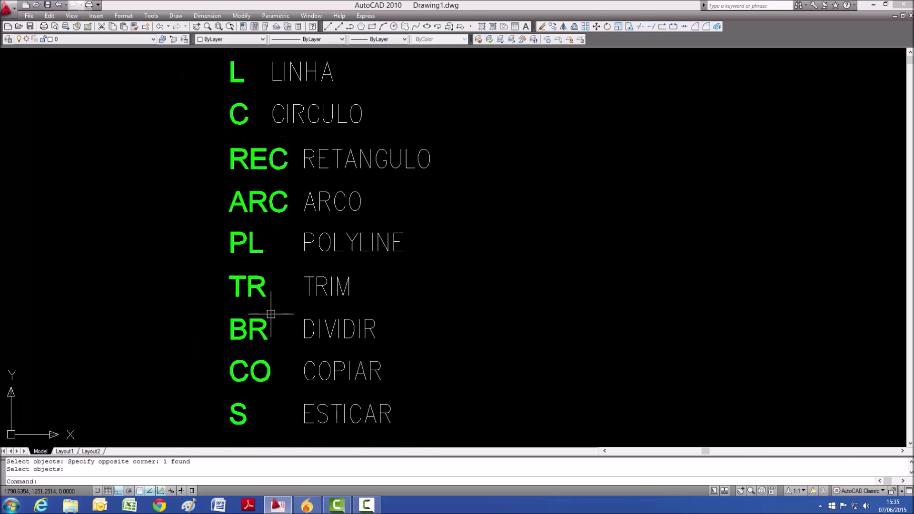
pyautogui.press('Escape')
pyautogui.write('L')
pyautogui.press('Return')
pyautogui.press('Escape')
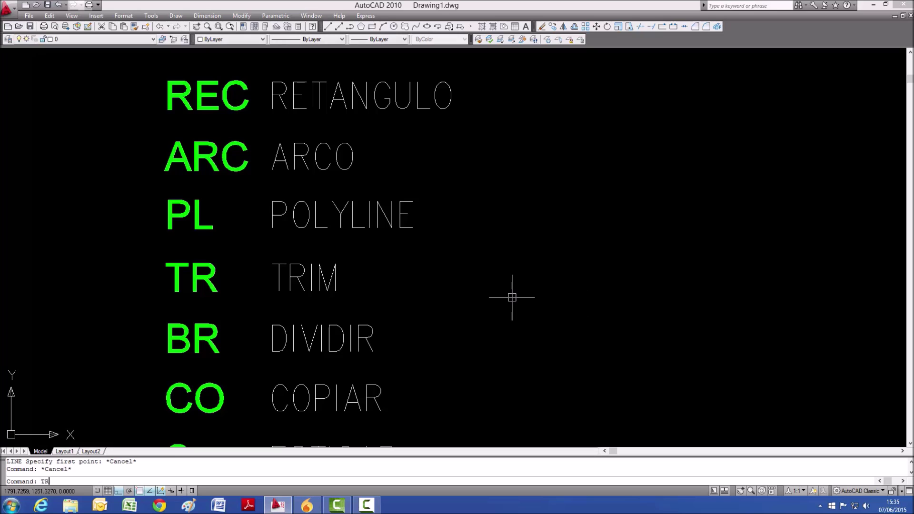
pyautogui.press('Return')
pyautogui.press('Escape')
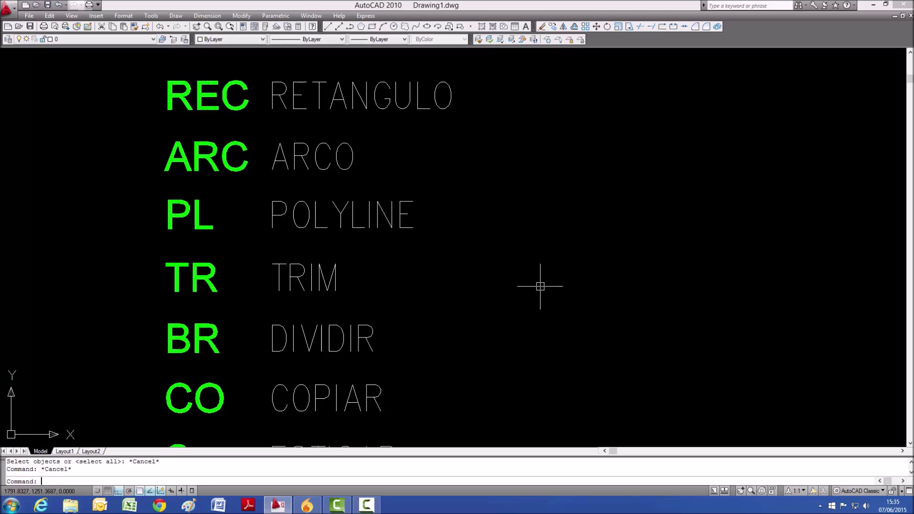
# Draw a horizontal line beside the TRIM label and a vertical line crossing it.
pyautogui.press('Return')
pyautogui.click(488, 280)
pyautogui.click(727, 281)
pyautogui.press('Return')
pyautogui.press('Return')
pyautogui.click(582, 158)
pyautogui.click(582, 405)
pyautogui.press('Return')
# Trim the upper half of the vertical line, using the horizontal line as the cutting edge.
pyautogui.write('tr')
pyautogui.press('Return')
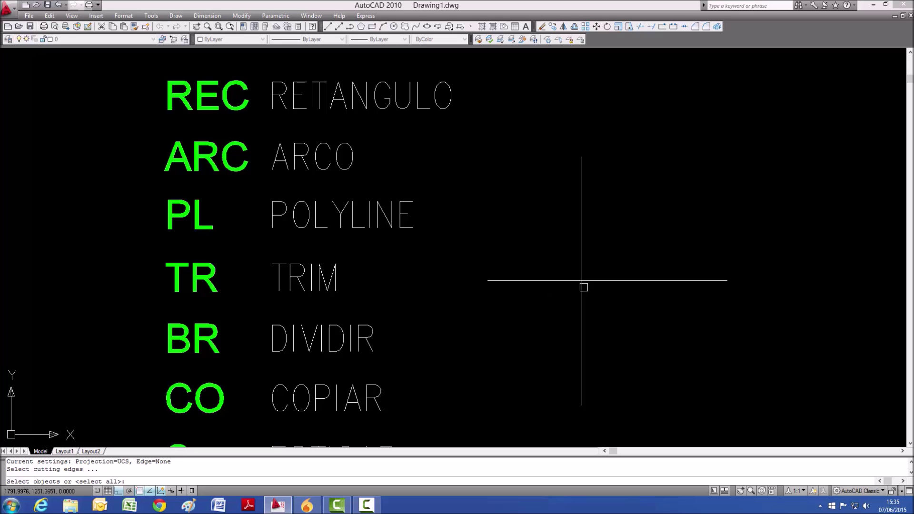
pyautogui.click(614, 281)
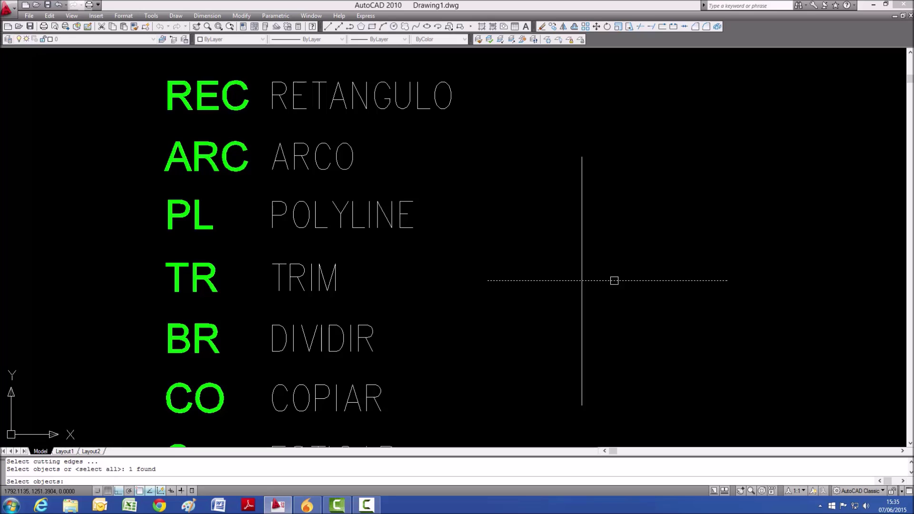
pyautogui.press('Return')
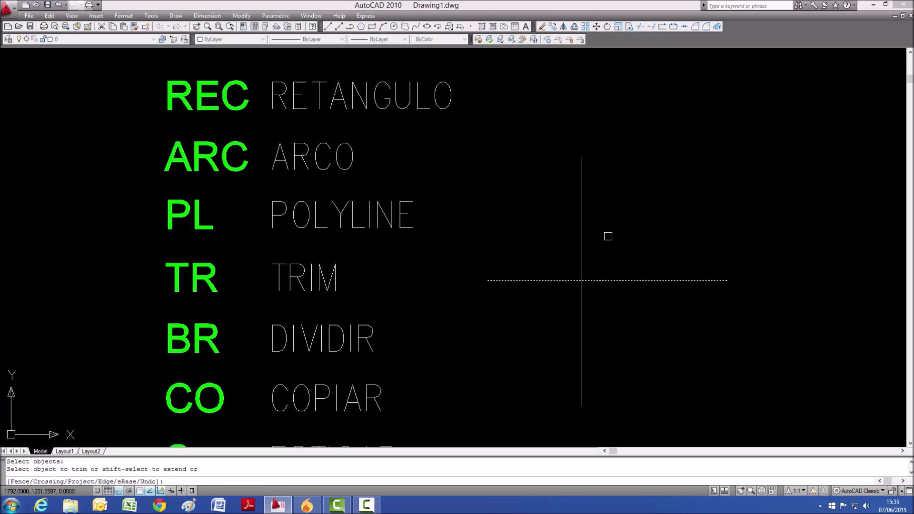
pyautogui.click(580, 208)
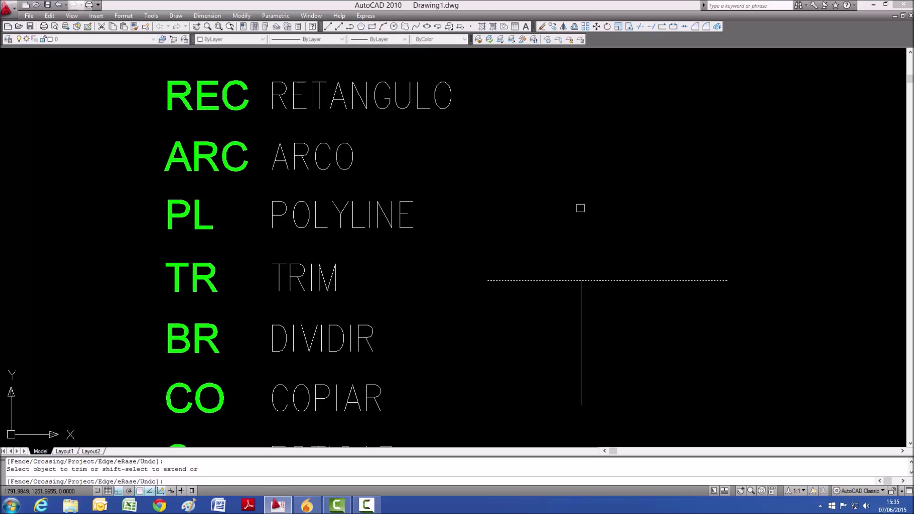
# Undo the trim of the vertical line.
pyautogui.press('Escape')
pyautogui.hotkey('ctrl', 'z')
pyautogui.press('Escape')
pyautogui.press('Escape')
# Trim off the vertical line's part above the horizontal line, with the horizontal line as cutting edge.
pyautogui.write('TR')
pyautogui.press('Return')
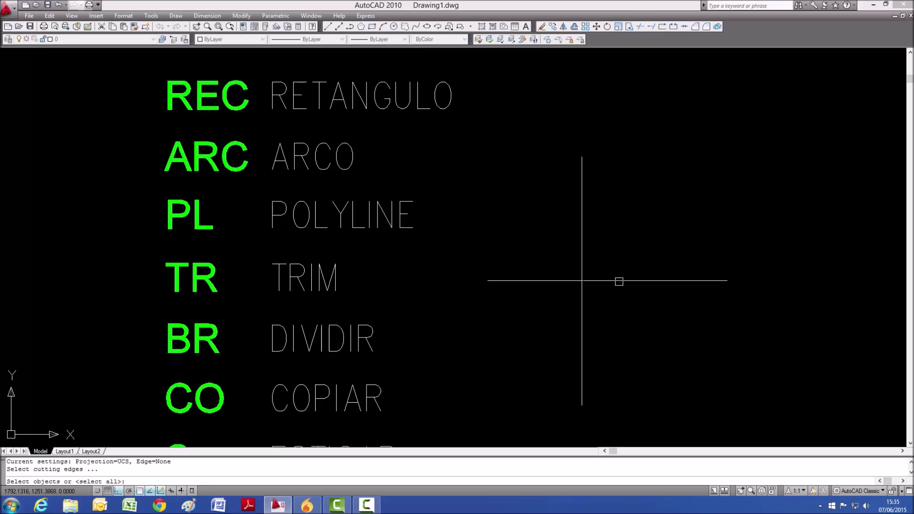
pyautogui.click(619, 281)
pyautogui.press('Return')
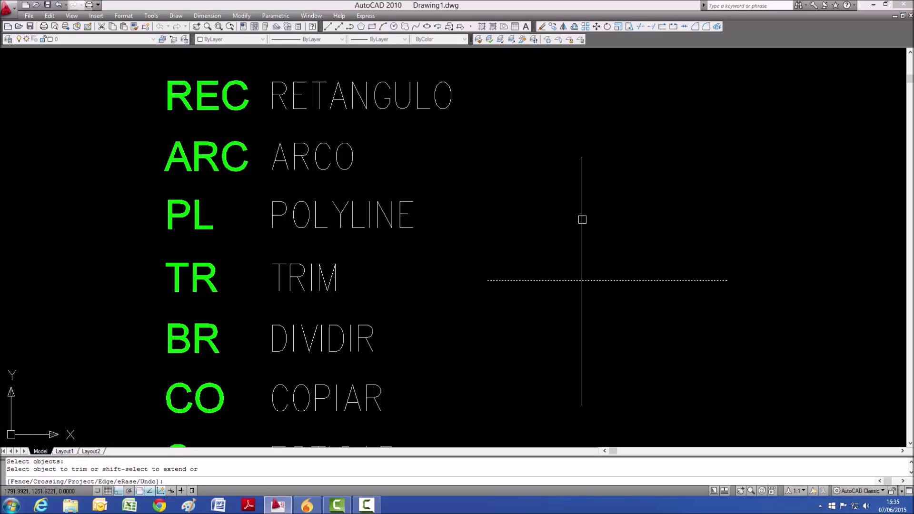
pyautogui.click(583, 220)
pyautogui.press('Escape')
pyautogui.press('Escape')
pyautogui.write('e')
pyautogui.press('Return')
pyautogui.press('Escape')
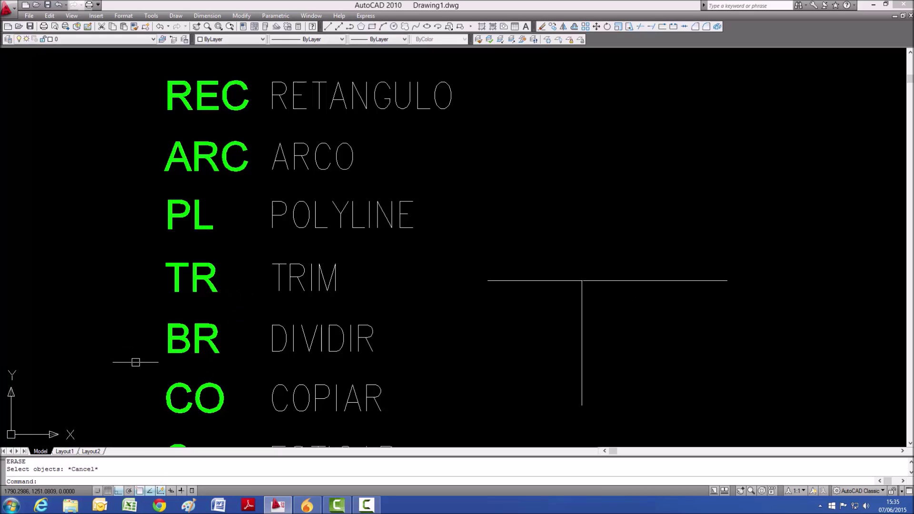
pyautogui.press('Escape')
pyautogui.press('Escape')
# Break the horizontal line between two points to the right of the vertical line, leaving a gap.
pyautogui.write('BR')
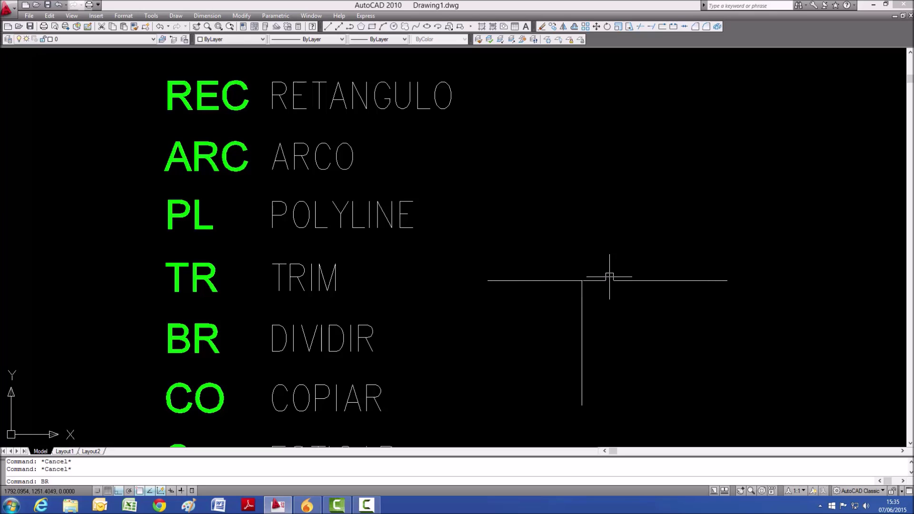
pyautogui.press('Return')
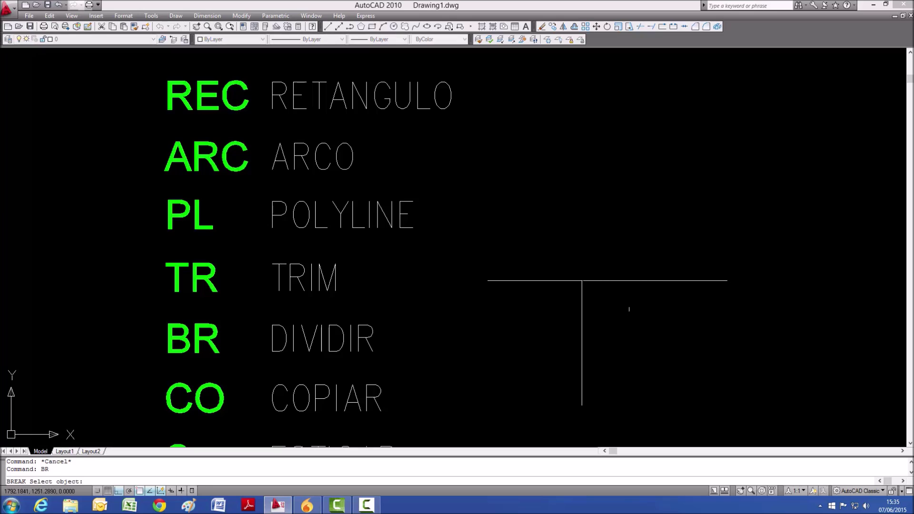
pyautogui.click(660, 281)
pyautogui.click(611, 282)
pyautogui.press('Escape')
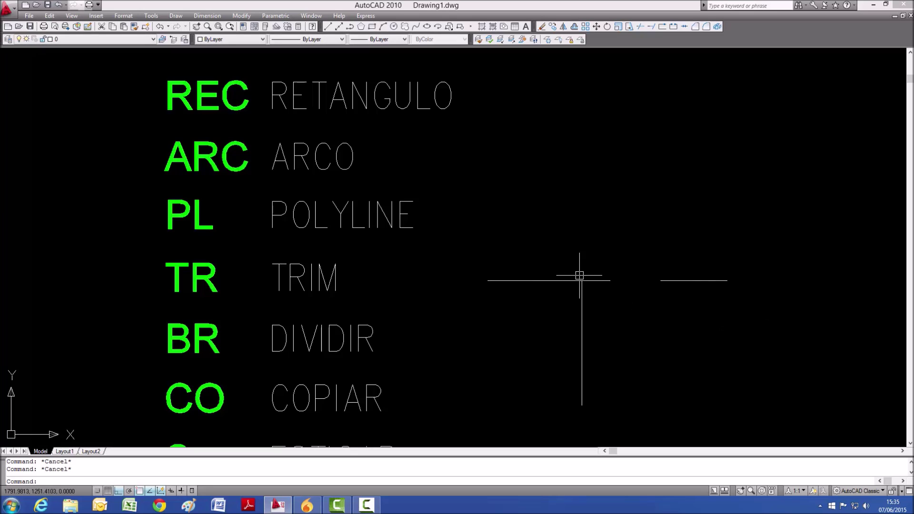
# Select the two pieces of the broken horizontal line to check them and undo the break.
pyautogui.click(705, 280)
pyautogui.click(551, 280)
pyautogui.press('Escape')
pyautogui.hotkey('ctrl', 'z')
pyautogui.press('Escape')
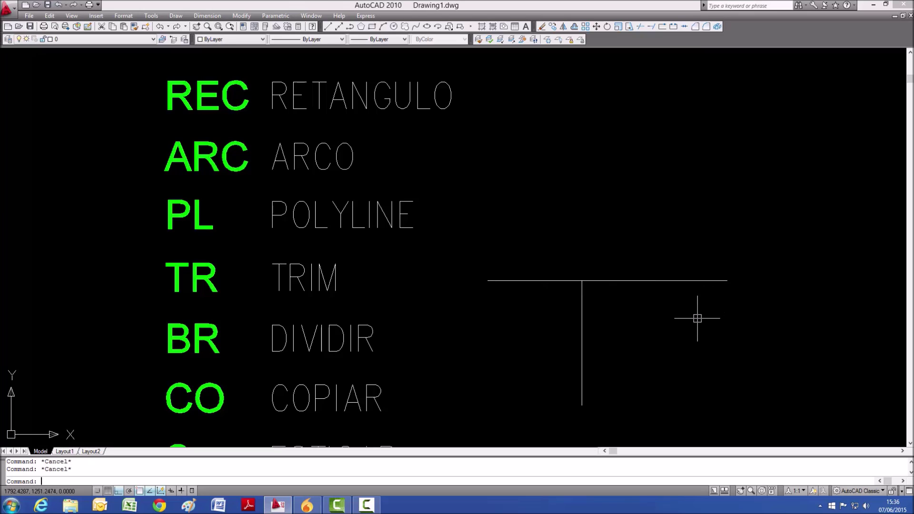
# Break the horizontal line from a point on its right part back to the junction with the vertical line.
pyautogui.press('Return')
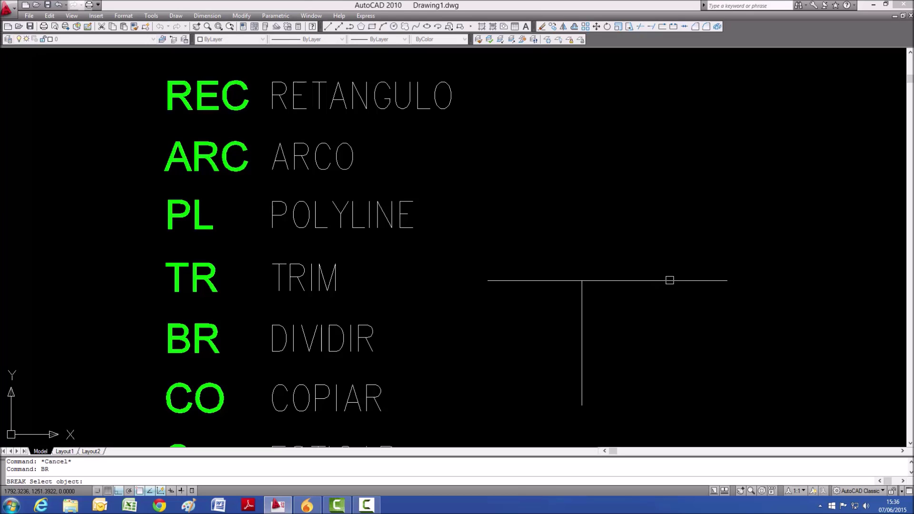
pyautogui.click(669, 281)
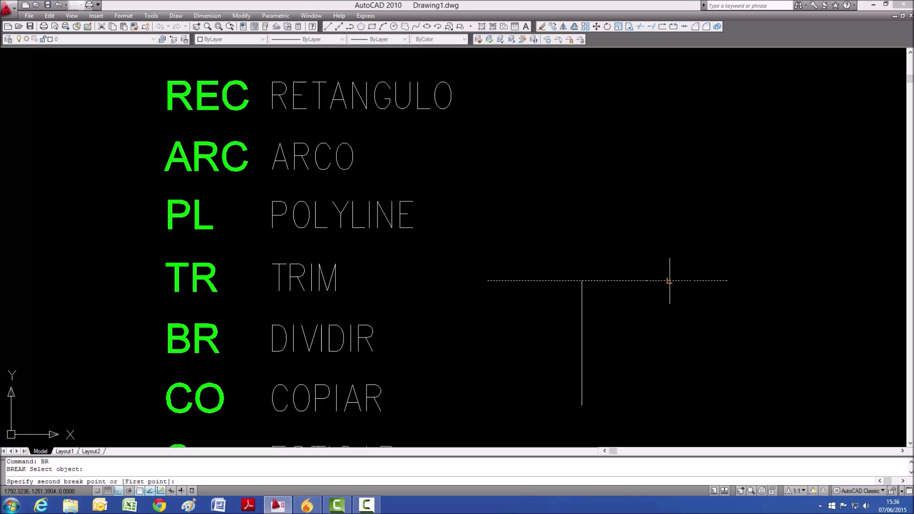
pyautogui.click(582, 281)
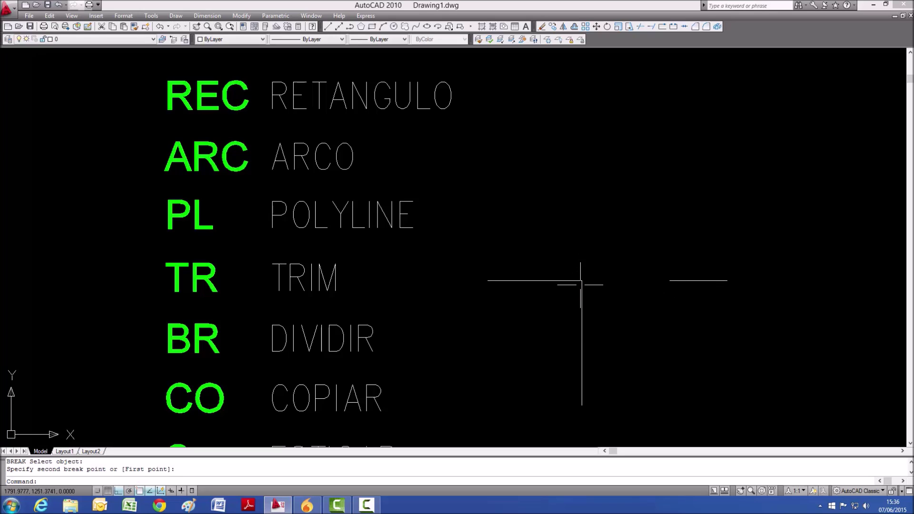
# Erase the vertical line and both pieces of the broken horizontal line with one crossing selection.
pyautogui.press('Escape')
pyautogui.write('e')
pyautogui.press('Return')
pyautogui.click(738, 237)
pyautogui.click(513, 296)
pyautogui.press('Return')
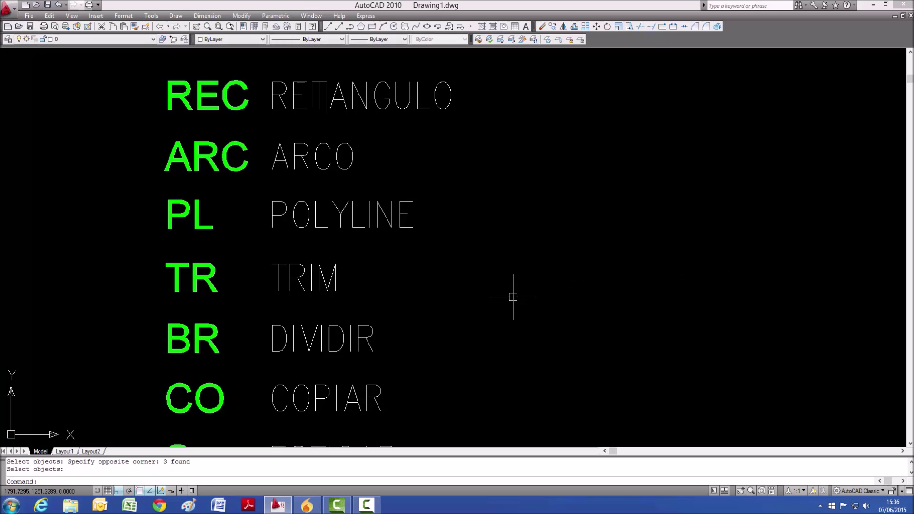
# Draw a short horizontal line beside the COPIAR label.
pyautogui.scroll(-2, 514, 250)
pyautogui.scroll(2, 508, 364)
pyautogui.press('Escape')
pyautogui.write('l')
pyautogui.press('Return')
pyautogui.click(496, 323)
pyautogui.click(640, 320)
pyautogui.press('Escape')
pyautogui.press('Escape')
pyautogui.write('CO')
pyautogui.press('Return')
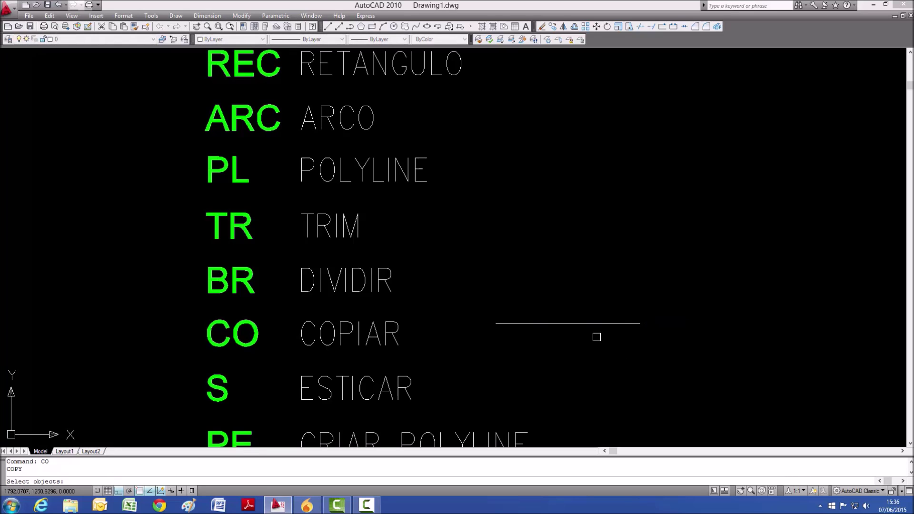
pyautogui.press('Escape')
pyautogui.press('Escape')
pyautogui.write('C')
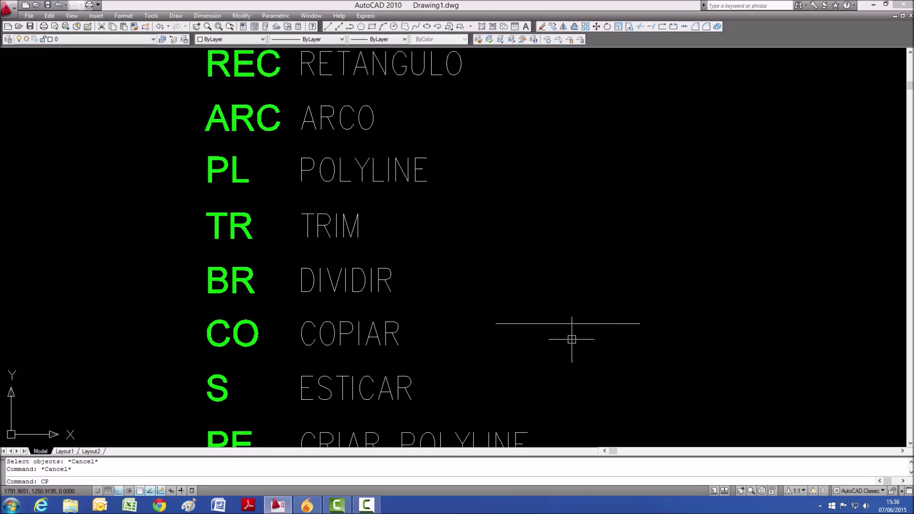
pyautogui.press('Return')
pyautogui.click(570, 323)
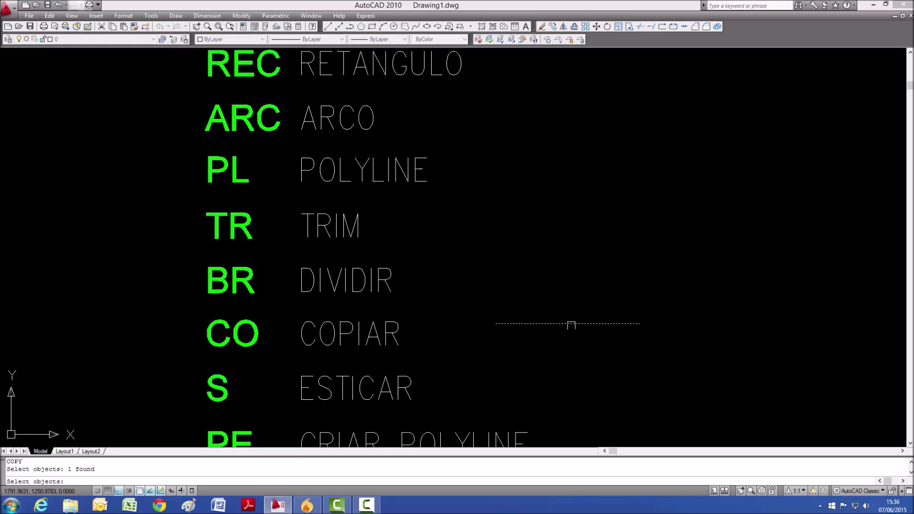
pyautogui.press('Return')
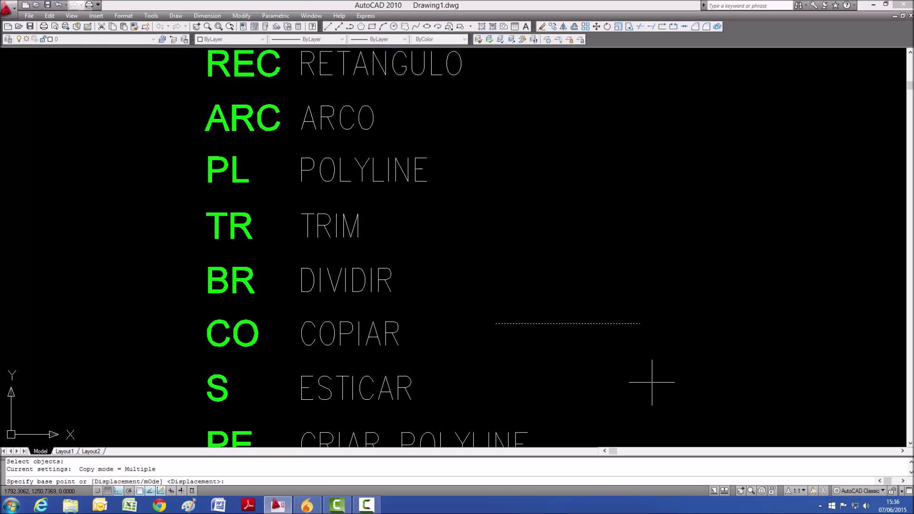
pyautogui.click(640, 323)
pyautogui.press('Escape')
pyautogui.press('Escape')
pyautogui.press('Escape')
# Copy the horizontal line up and to the left, using a base point below its right end and its midpoint as destination.
pyautogui.write('co')
pyautogui.press('Return')
pyautogui.click(621, 326)
pyautogui.press('Return')
pyautogui.click(652, 390)
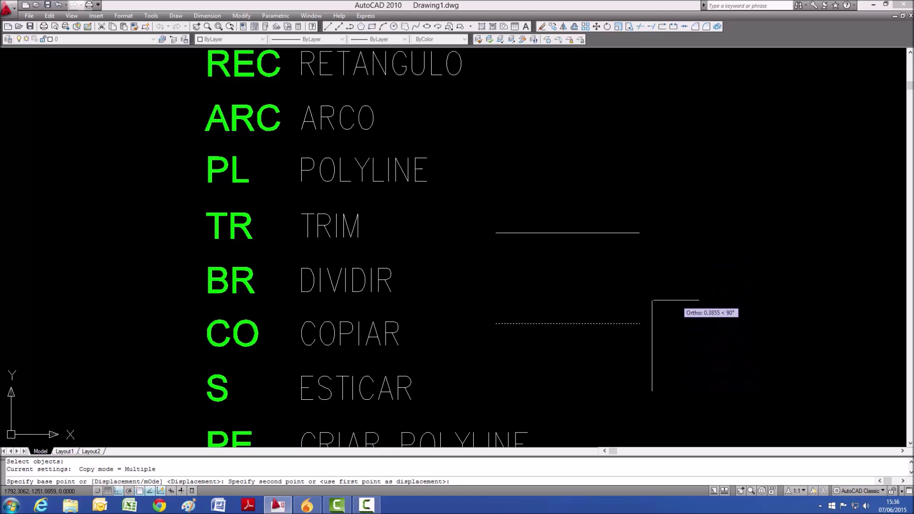
pyautogui.click(567, 324)
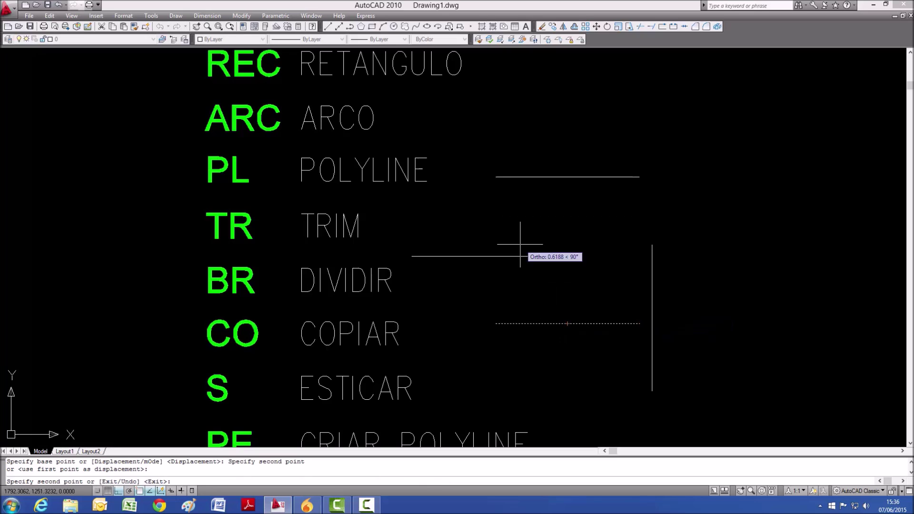
# Erase the copied line and the original horizontal line beside the COPIAR label.
pyautogui.press('Escape')
pyautogui.write('e')
pyautogui.press('Return')
pyautogui.click(534, 250)
pyautogui.click(480, 271)
pyautogui.press('Return')
pyautogui.press('Escape')
pyautogui.write('e')
pyautogui.press('Return')
pyautogui.click(604, 309)
# Draw a short horizontal line beside the ESTICAR label.
pyautogui.scroll(-4, 492, 256)
pyautogui.scroll(5, 425, 290)
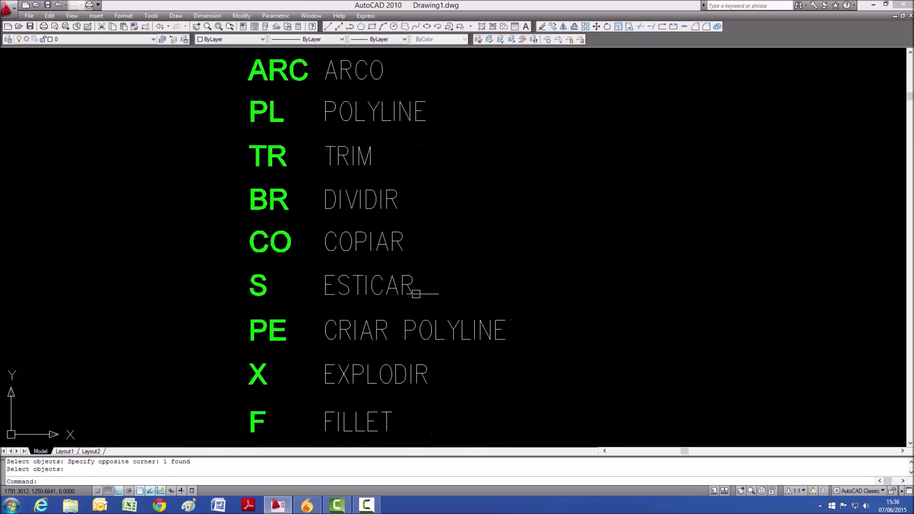
pyautogui.press('Escape')
pyautogui.press('Escape')
pyautogui.write('l')
pyautogui.press('Return')
pyautogui.click(520, 283)
pyautogui.click(651, 267)
pyautogui.press('Escape')
pyautogui.press('Escape')
# Stretch the right end of the horizontal line farther to the right, and undo the stretch.
pyautogui.write('s')
pyautogui.press('Return')
pyautogui.click(692, 319)
pyautogui.click(641, 266)
pyautogui.press('Return')
pyautogui.click(605, 321)
pyautogui.click(760, 322)
pyautogui.press('Escape')
pyautogui.press('Escape')
pyautogui.hotkey('ctrl', 'z')
# Try to stretch the horizontal line from its left end.
pyautogui.press('Escape')
pyautogui.write('s')
pyautogui.press('Return')
pyautogui.click(528, 297)
pyautogui.click(507, 253)
pyautogui.press('Return')
pyautogui.click(578, 243)
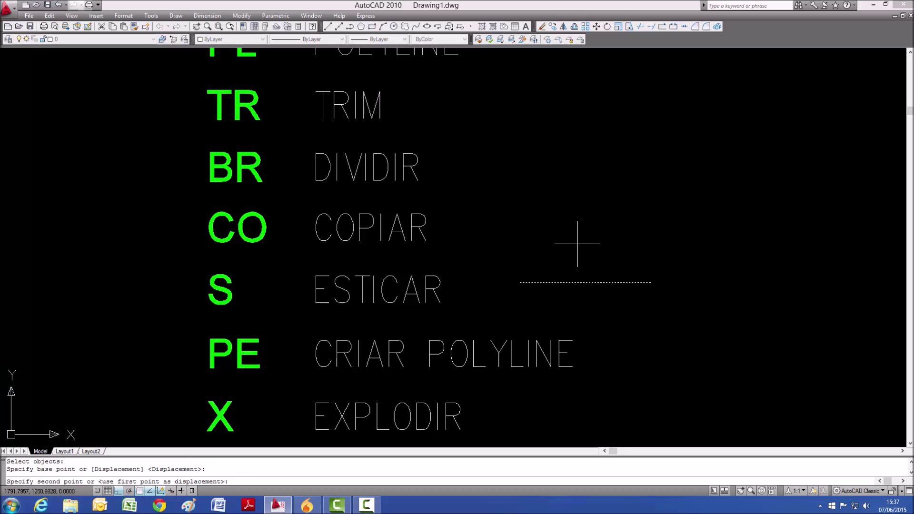
pyautogui.press('Escape')
pyautogui.press('Escape')
# Shift the whole horizontal line to the right with Stretch by enclosing it completely in the crossing selection.
pyautogui.write('s')
pyautogui.press('Return')
pyautogui.click(726, 222)
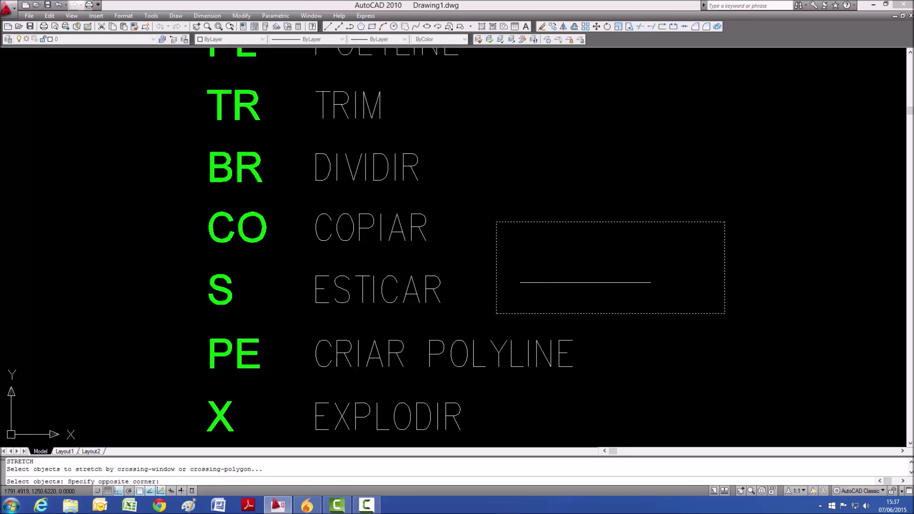
pyautogui.click(497, 314)
pyautogui.press('Return')
pyautogui.click(522, 315)
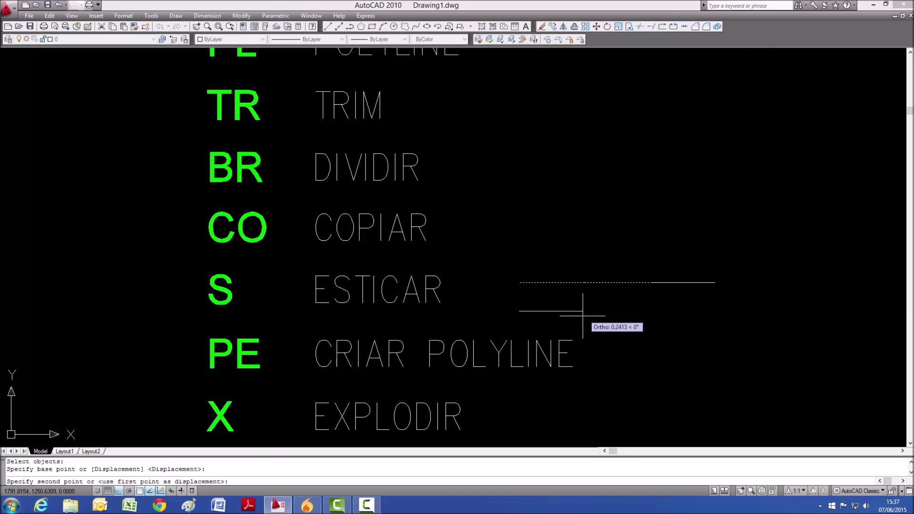
pyautogui.press('Escape')
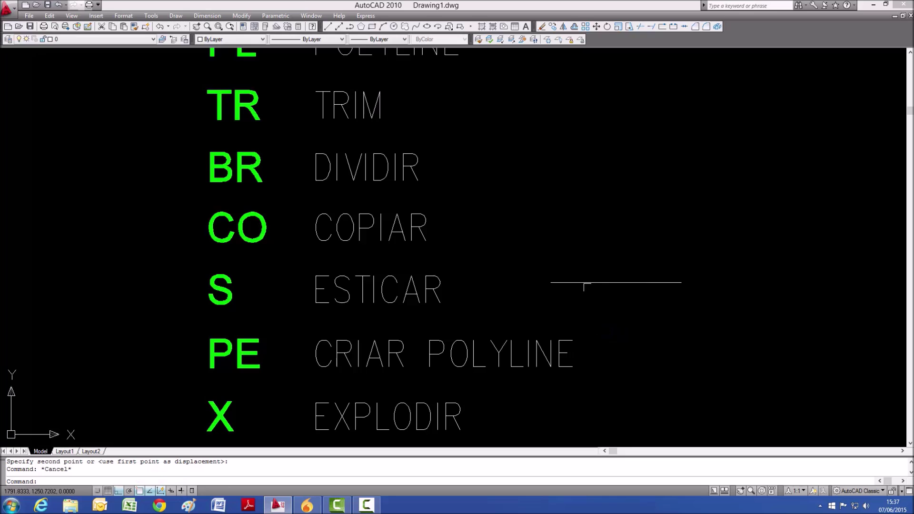
# Erase the shifted horizontal line beside the ESTICAR label.
pyautogui.scroll(-2, 472, 222)
pyautogui.scroll(3, 510, 307)
pyautogui.write('e')
pyautogui.press('Return')
pyautogui.click(691, 173)
pyautogui.click(592, 230)
pyautogui.press('Return')
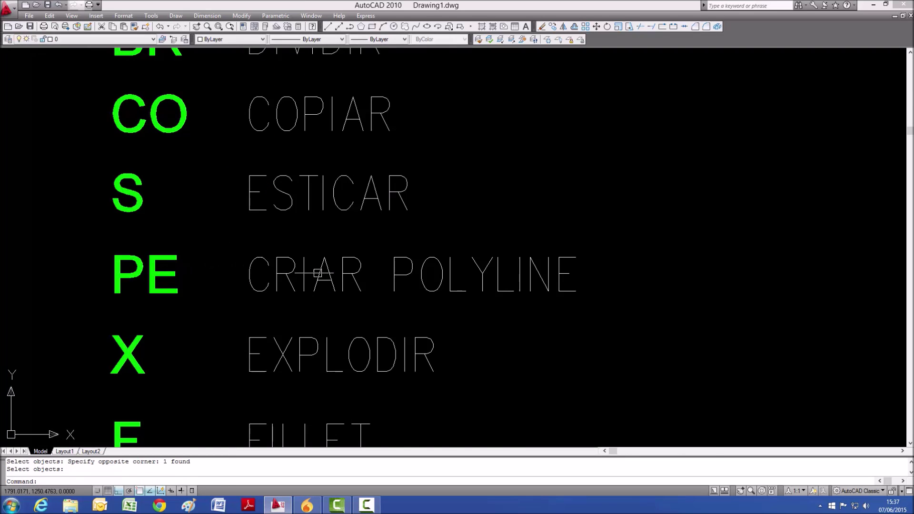
# Draw a square spiral of seven connected horizontal and vertical line segments beside the CRIAR POLYLINE label.
pyautogui.scroll(-2, 267, 279)
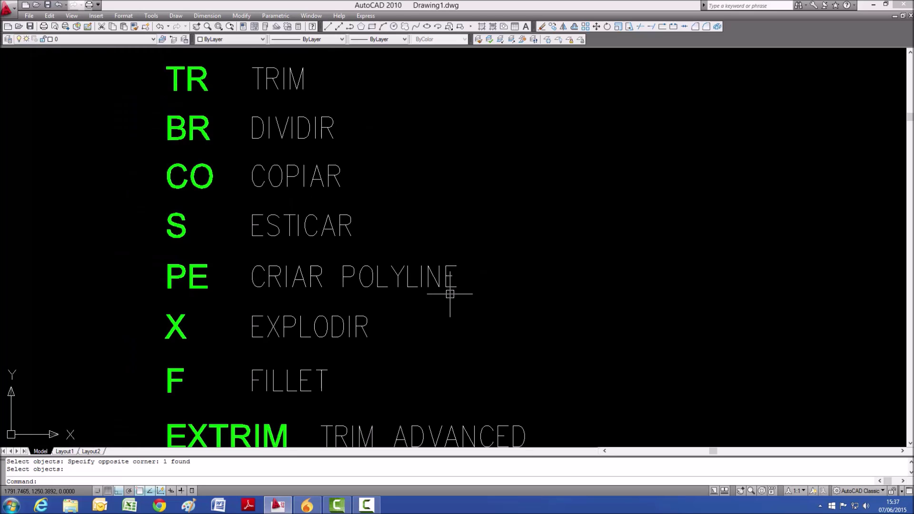
pyautogui.write('l')
pyautogui.press('Return')
pyautogui.click(599, 284)
pyautogui.click(726, 284)
pyautogui.click(727, 186)
pyautogui.click(625, 186)
pyautogui.click(625, 332)
pyautogui.click(765, 332)
pyautogui.click(765, 150)
pyautogui.click(575, 150)
pyautogui.press('Escape')
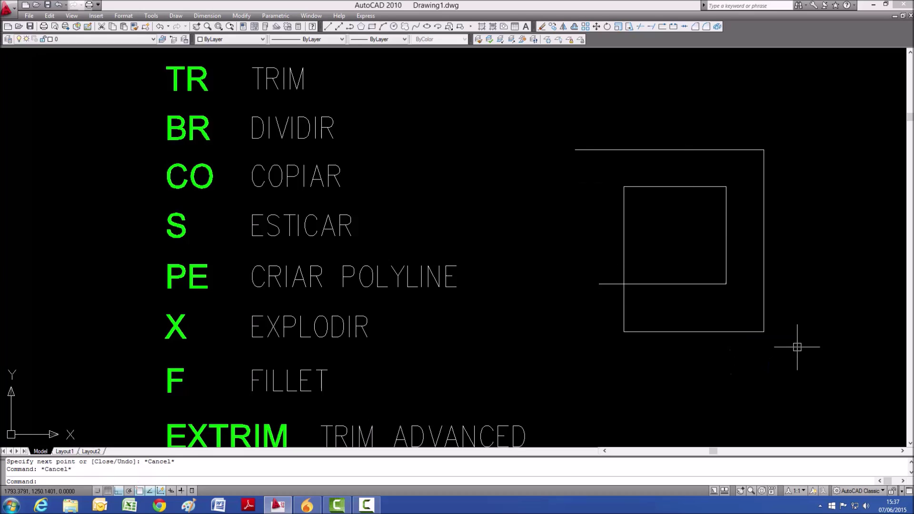
pyautogui.press('Escape')
# Select individual segments of the square spiral to check that each one is a separate line.
pyautogui.write('PE')
pyautogui.press('Escape')
pyautogui.press('Escape')
pyautogui.click(652, 285)
pyautogui.click(726, 234)
pyautogui.click(686, 187)
pyautogui.press('Escape')
pyautogui.click(676, 332)
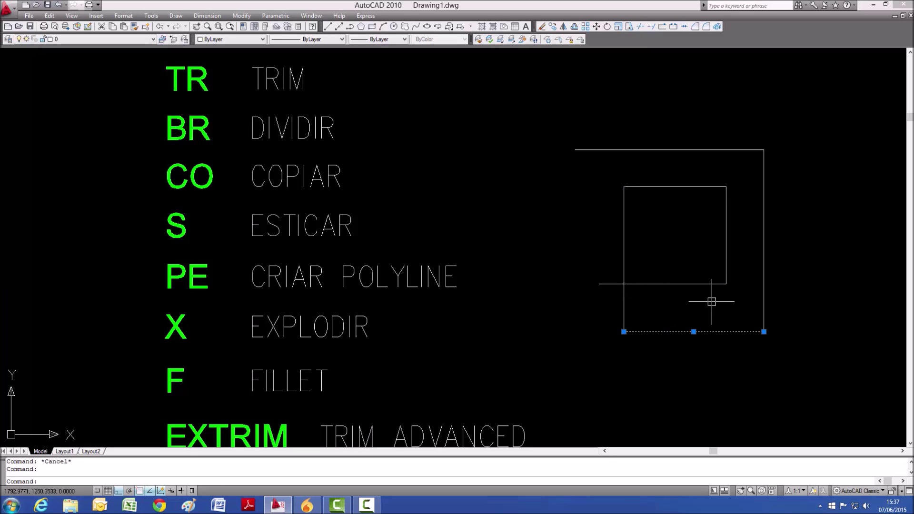
pyautogui.click(764, 224)
pyautogui.press('Escape')
pyautogui.click(688, 150)
pyautogui.press('Escape')
# Convert the spiral's top segment to a polyline with PEDIT, join all other segments to it, and select the result to check it.
pyautogui.write('PE')
pyautogui.press('Return')
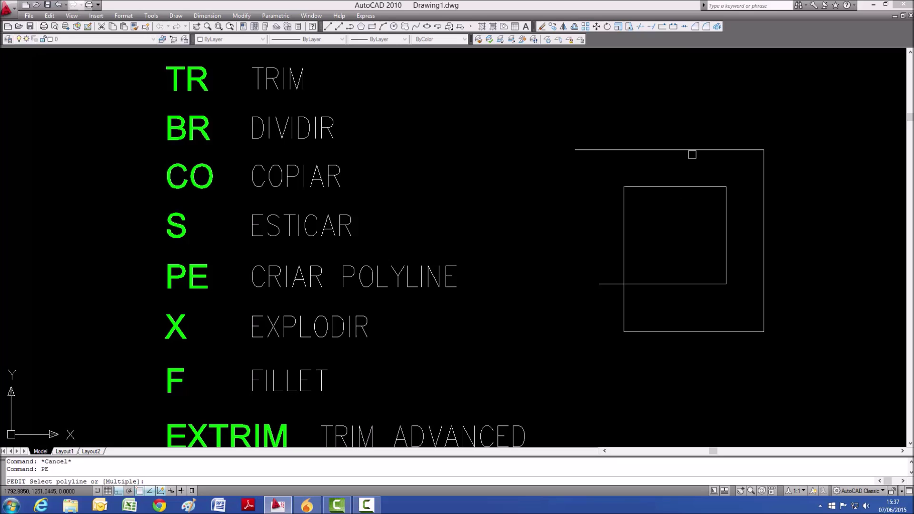
pyautogui.click(692, 152)
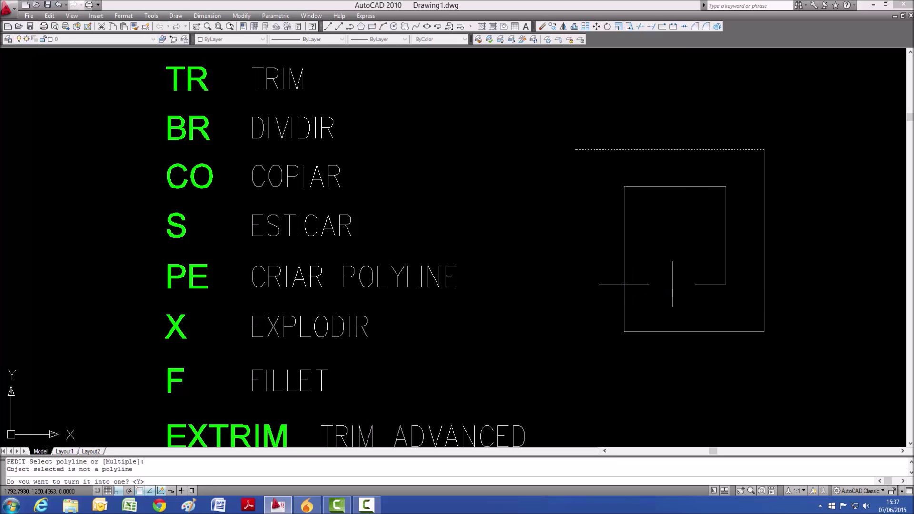
pyautogui.press('Return')
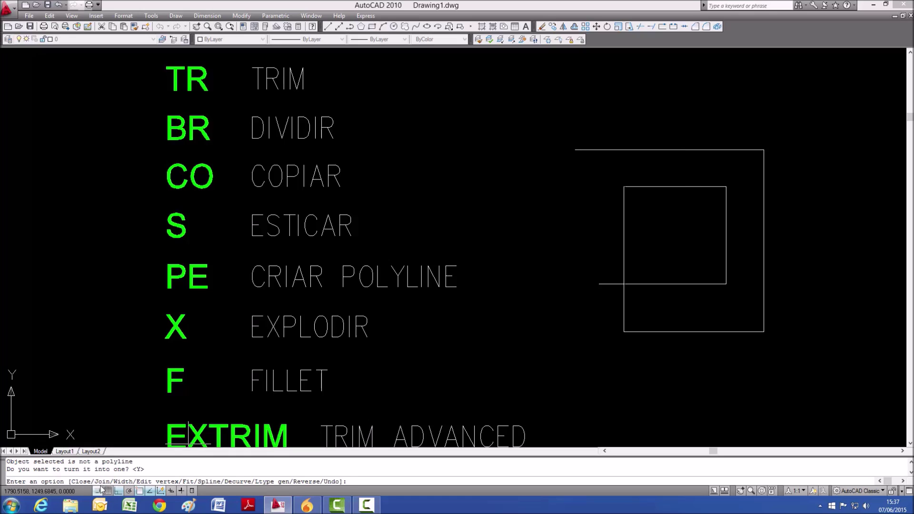
pyautogui.press('Return')
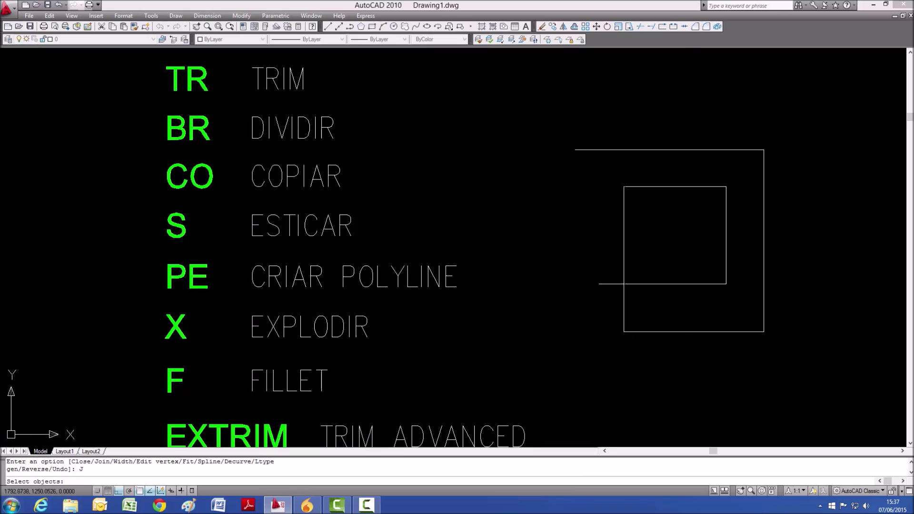
pyautogui.click(821, 108)
pyautogui.click(555, 344)
pyautogui.press('Return')
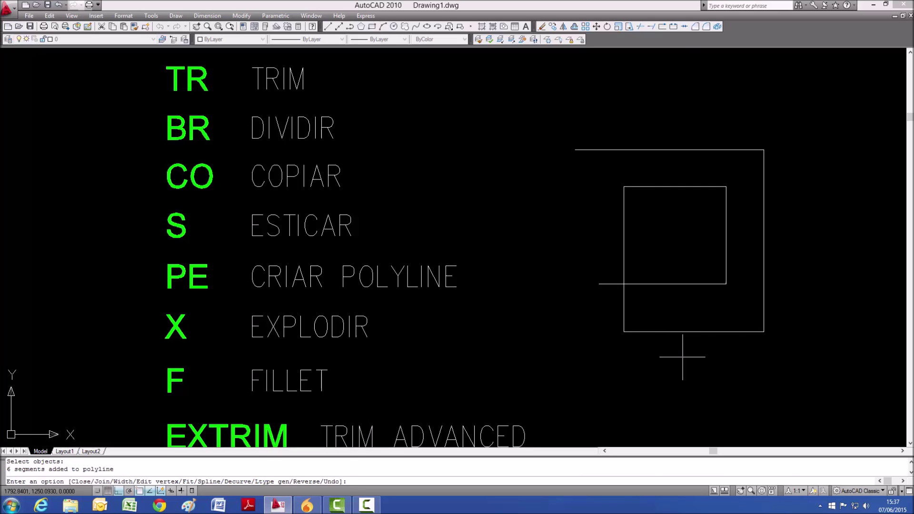
pyautogui.press('Return')
pyautogui.click(691, 333)
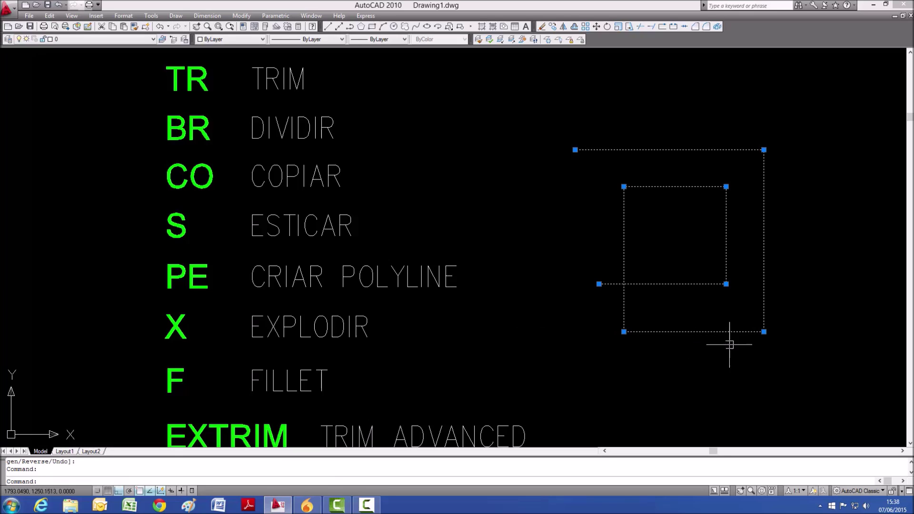
pyautogui.press('Escape')
# Try to stretch the joined polyline with a crossing selection over most of the spiral.
pyautogui.write('s')
pyautogui.press('Return')
pyautogui.click(742, 116)
pyautogui.click(599, 323)
pyautogui.press('Escape')
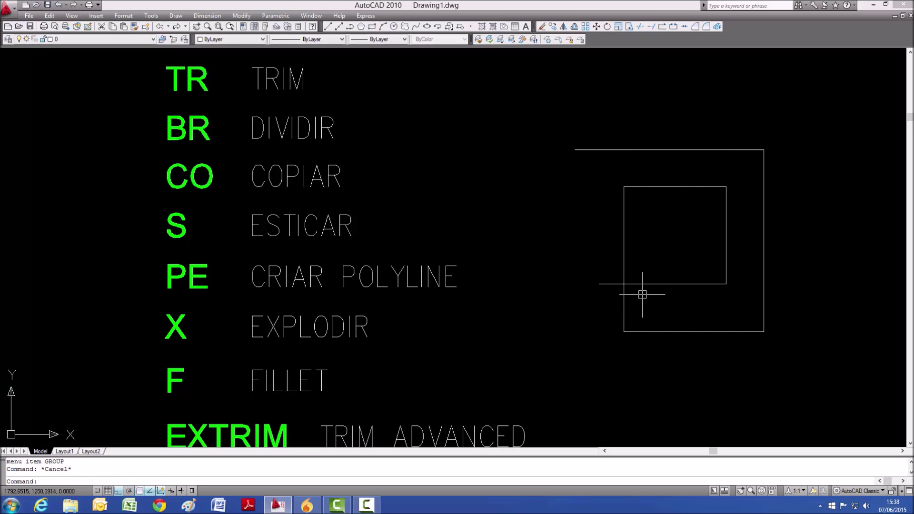
# Explode the joined spiral polyline into separate segments.
pyautogui.click(640, 285)
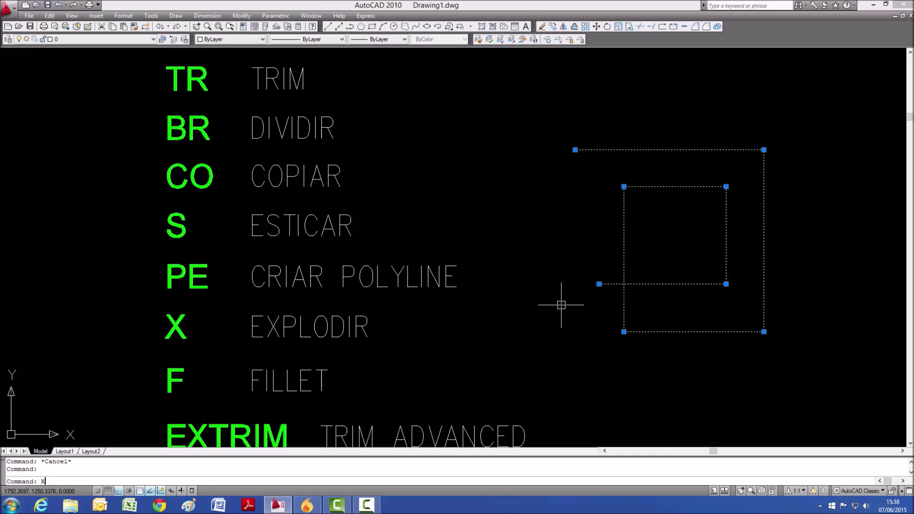
pyautogui.press('Return')
pyautogui.press('Escape')
# Select the four sides of the inner square one after another to check that they are separate lines.
pyautogui.click(699, 187)
pyautogui.press('Escape')
pyautogui.click(717, 212)
pyautogui.press('Escape')
pyautogui.click(662, 284)
pyautogui.click(623, 235)
pyautogui.press('Escape')
pyautogui.press('Escape')
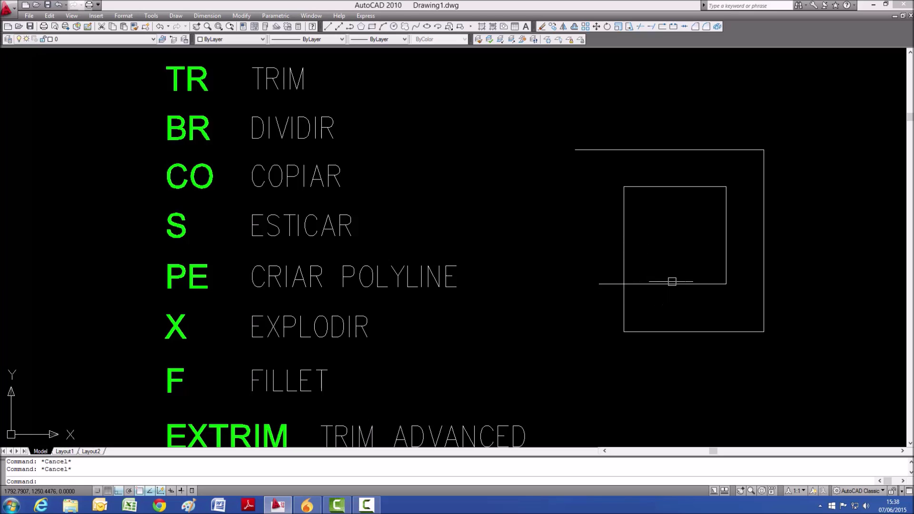
# Try to fillet the lower-left crossing of the inner square, and undo the result.
pyautogui.press('Return')
pyautogui.click(623, 249)
pyautogui.click(649, 285)
pyautogui.hotkey('ctrl', 'z')
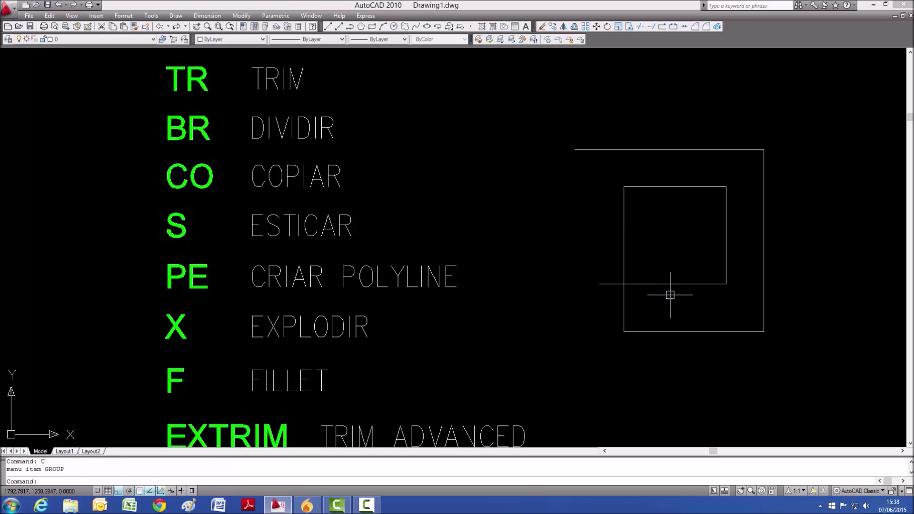
# Fillet the left and bottom lines of the inner square with radius 0 to make a sharp lower-left corner.
pyautogui.write('f')
pyautogui.press('Return')
pyautogui.write('R')
pyautogui.press('Return')
pyautogui.write('0')
pyautogui.press('Return')
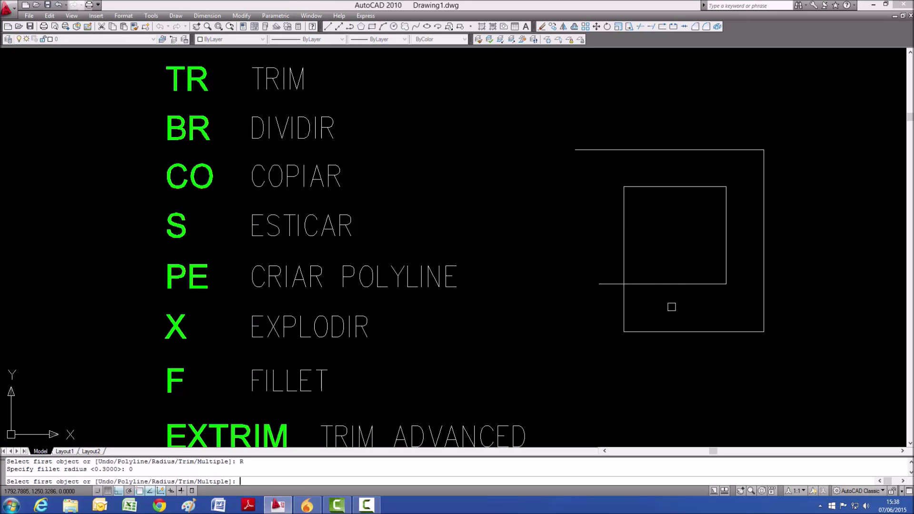
pyautogui.click(622, 248)
pyautogui.click(663, 284)
pyautogui.press('Return')
pyautogui.press('Escape')
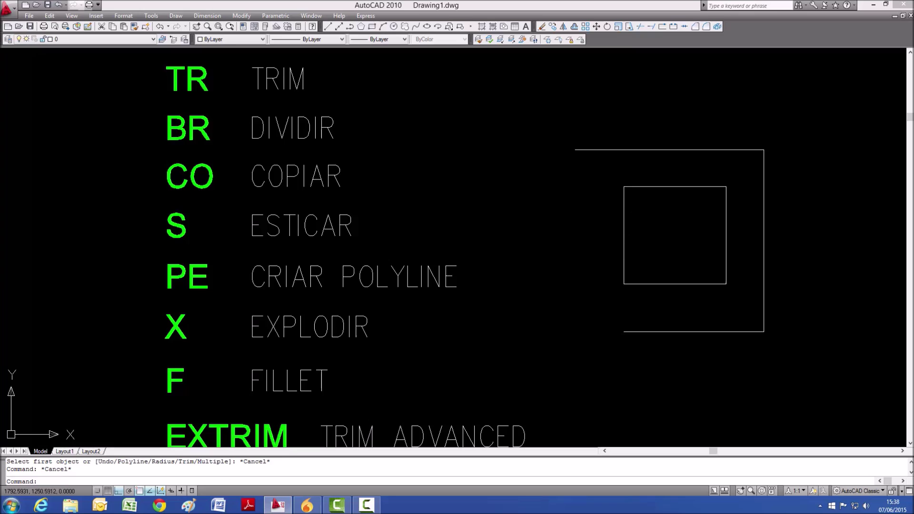
pyautogui.press('Escape')
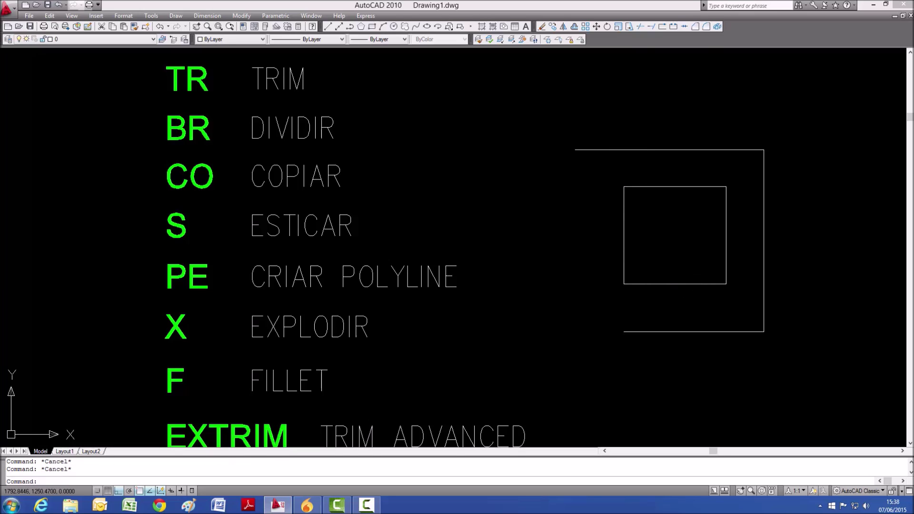
# Set the fillet radius to .1 and round the inner square's lower-left corner.
pyautogui.press('Return')
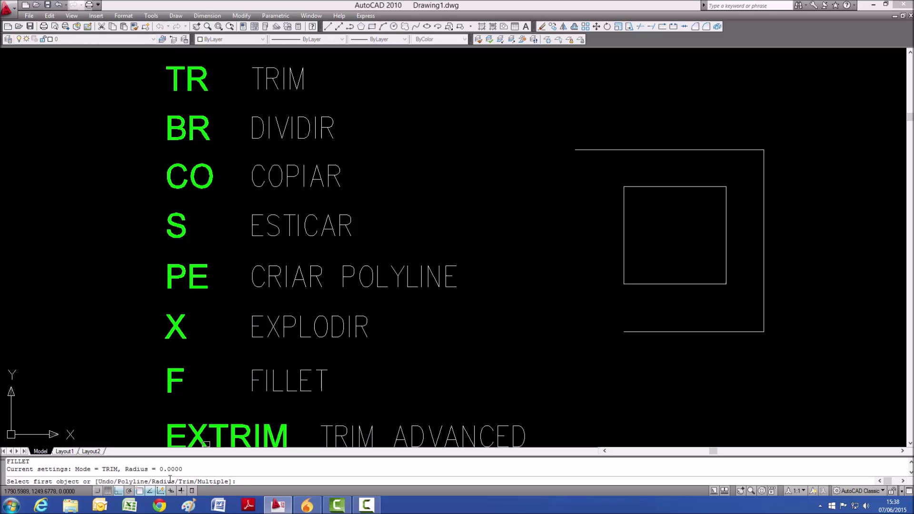
pyautogui.write('R')
pyautogui.press('Return')
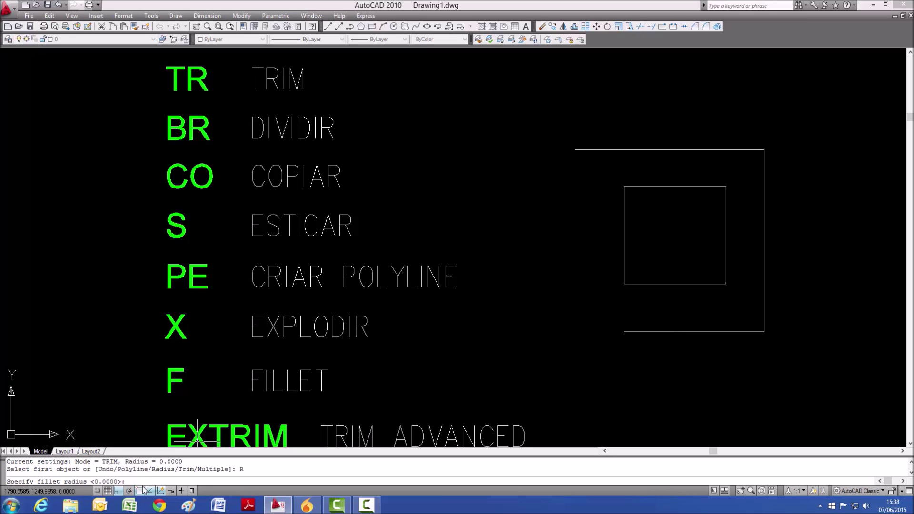
pyautogui.write('.1')
pyautogui.press('Return')
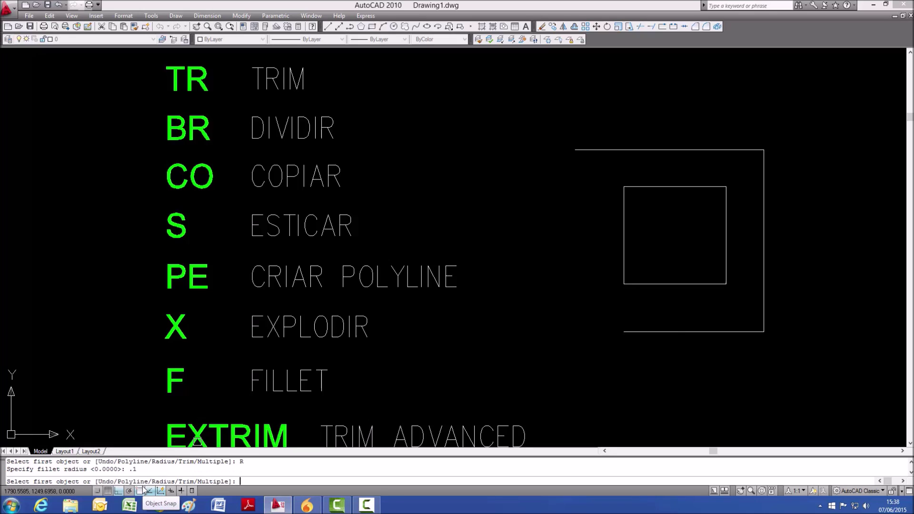
pyautogui.click(621, 239)
pyautogui.click(669, 284)
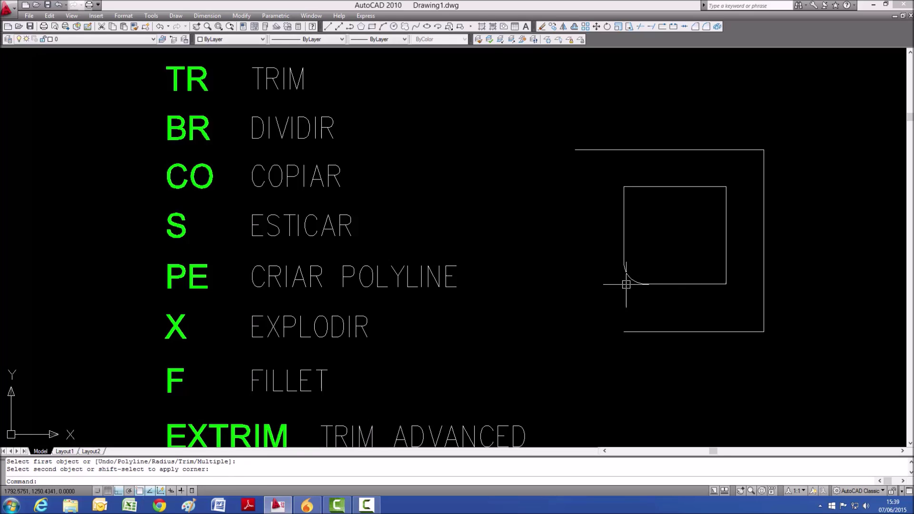
# Fillet the three remaining corners of the inner square with the same radius.
pyautogui.press('Return')
pyautogui.click(626, 204)
pyautogui.click(648, 184)
pyautogui.press('Return')
pyautogui.click(701, 187)
pyautogui.click(726, 204)
pyautogui.press('Return')
pyautogui.click(726, 220)
pyautogui.click(697, 284)
pyautogui.press('Escape')
pyautogui.press('Escape')
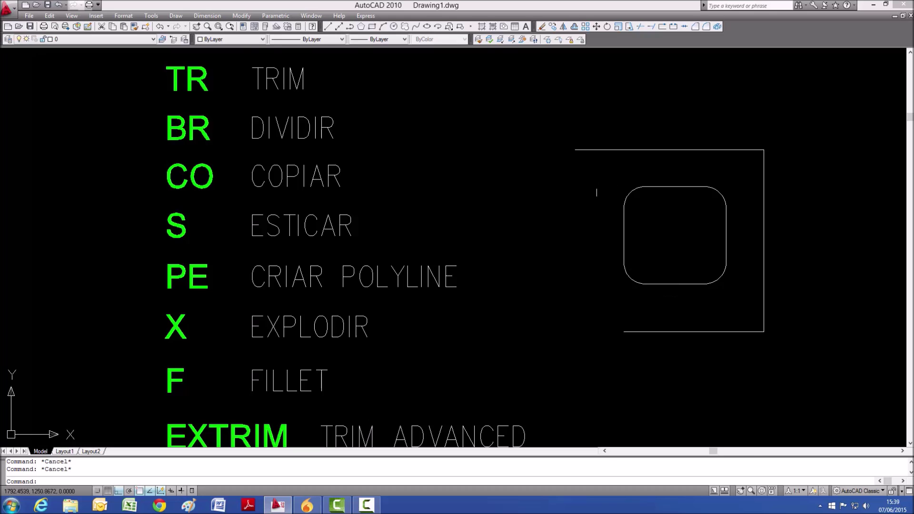
# Erase the rounded square and the surrounding outer lines with one crossing selection.
pyautogui.scroll(-2, 396, 147)
pyautogui.scroll(2, 486, 271)
pyautogui.write('E')
pyautogui.press('Return')
pyautogui.click(720, 81)
pyautogui.click(612, 228)
pyautogui.press('Return')
pyautogui.press('Escape')
pyautogui.press('Escape')
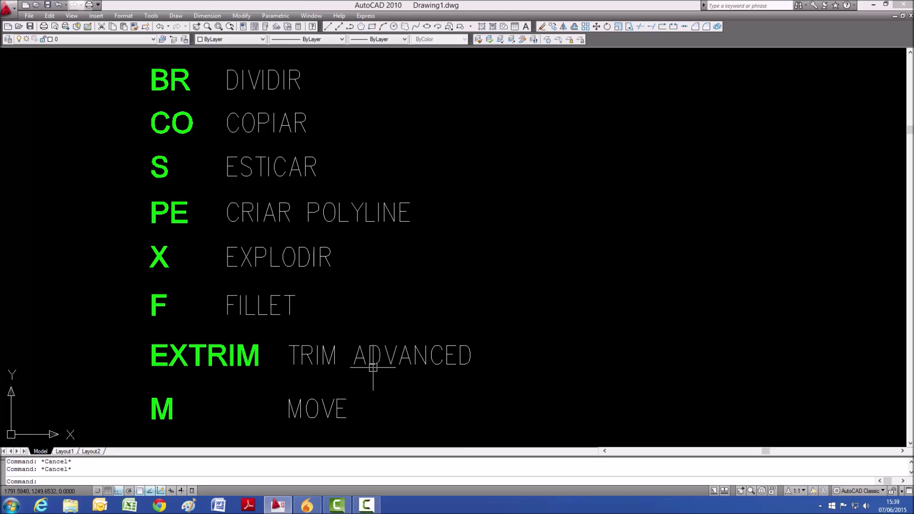
# Draw a circle in the empty area beside the MOVE and EXTRIM entries of the command list.
pyautogui.write('C')
pyautogui.press('Return')
pyautogui.click(663, 347)
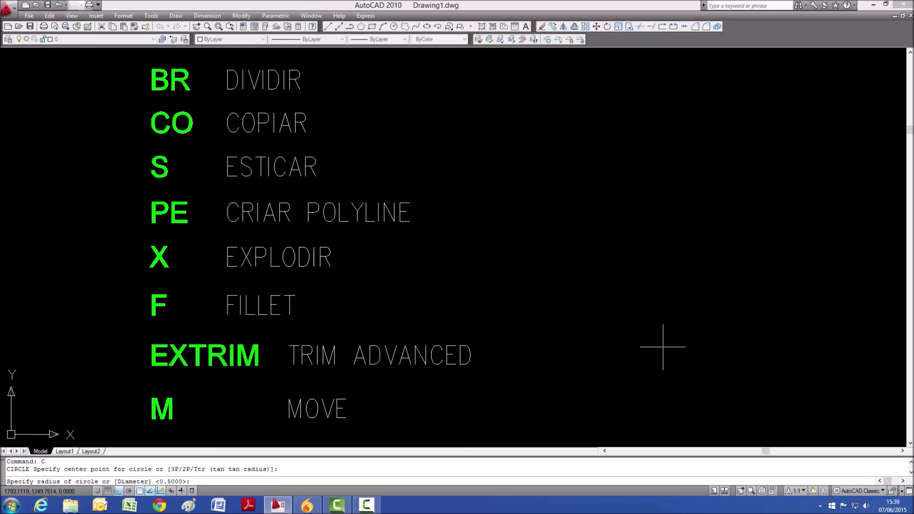
pyautogui.click(702, 300)
pyautogui.press('Escape')
pyautogui.press('Escape')
pyautogui.scroll(-4, 535, 294)
pyautogui.scroll(3, 539, 303)
# Draw a long vertical line crossing the circle near its left edge and extending above and below it.
pyautogui.write('L')
pyautogui.press('Return')
pyautogui.click(530, 166)
pyautogui.click(530, 349)
pyautogui.press('Escape')
pyautogui.press('Escape')
# Copy the vertical line repeatedly at irregular spacing across the circle's width as far as its right edge.
pyautogui.write('CO')
pyautogui.press('Return')
pyautogui.click(529, 199)
pyautogui.press('Return')
pyautogui.click(532, 107)
pyautogui.click(540, 106)
pyautogui.click(553, 105)
pyautogui.click(559, 106)
pyautogui.click(565, 104)
pyautogui.click(576, 102)
pyautogui.click(587, 102)
pyautogui.click(598, 100)
pyautogui.click(611, 98)
pyautogui.click(615, 99)
pyautogui.press('Escape')
pyautogui.press('Escape')
pyautogui.press('Escape')
# Trim the vertical lines above the circle one by one, using the circle as the cutting edge.
pyautogui.write('TR')
pyautogui.press('Return')
pyautogui.scroll(5, 593, 196)
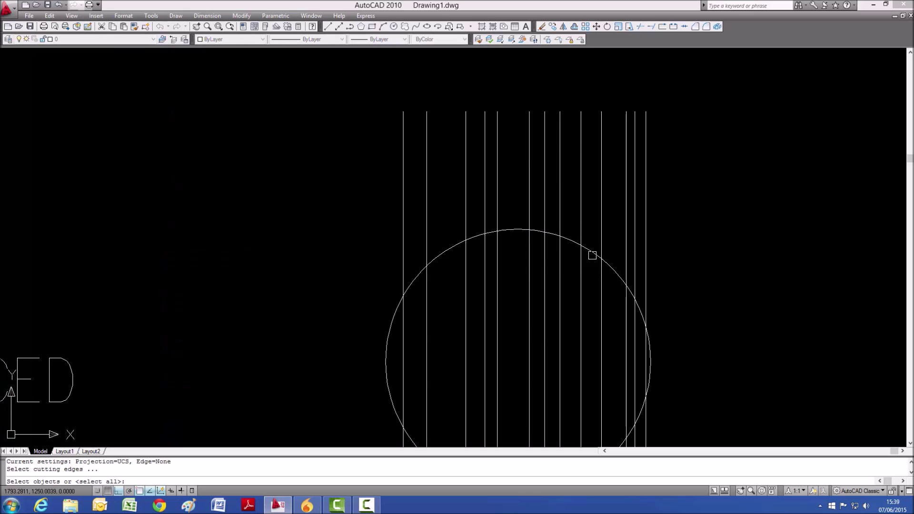
pyautogui.click(591, 254)
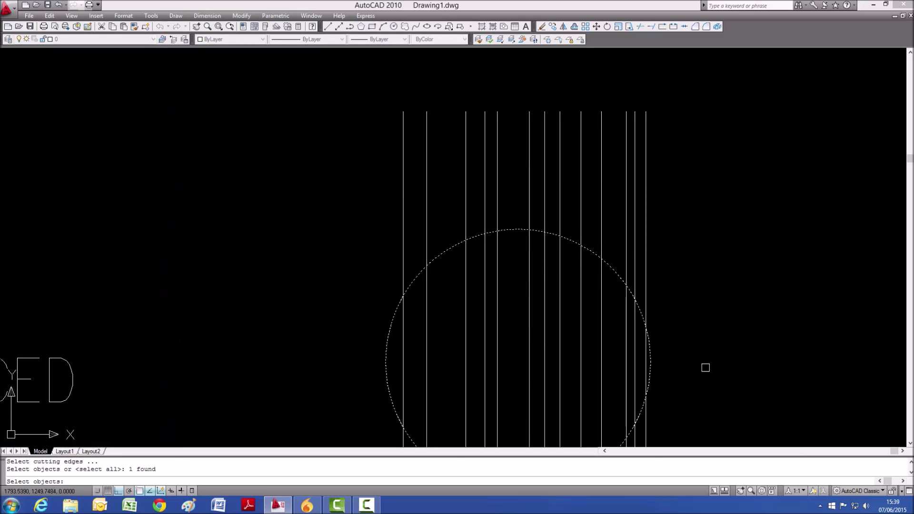
pyautogui.press('Return')
pyautogui.click(646, 248)
pyautogui.click(635, 243)
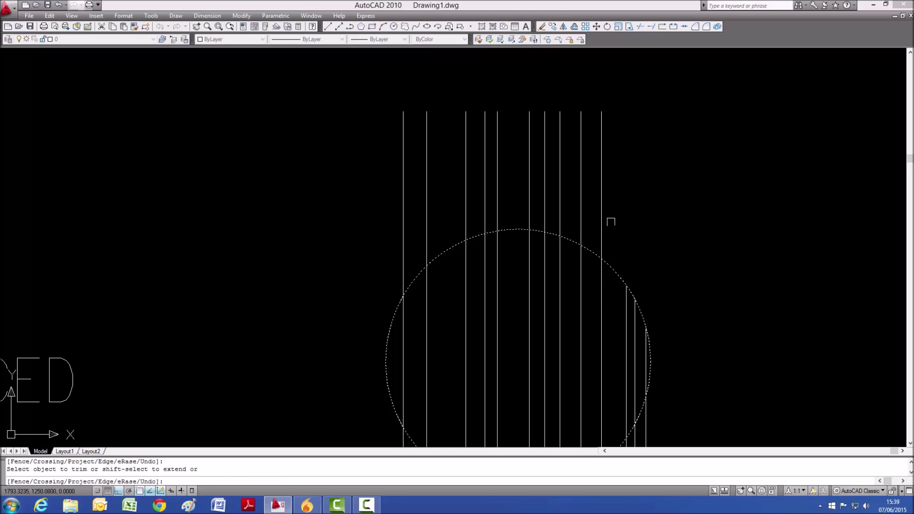
pyautogui.click(582, 214)
pyautogui.click(562, 204)
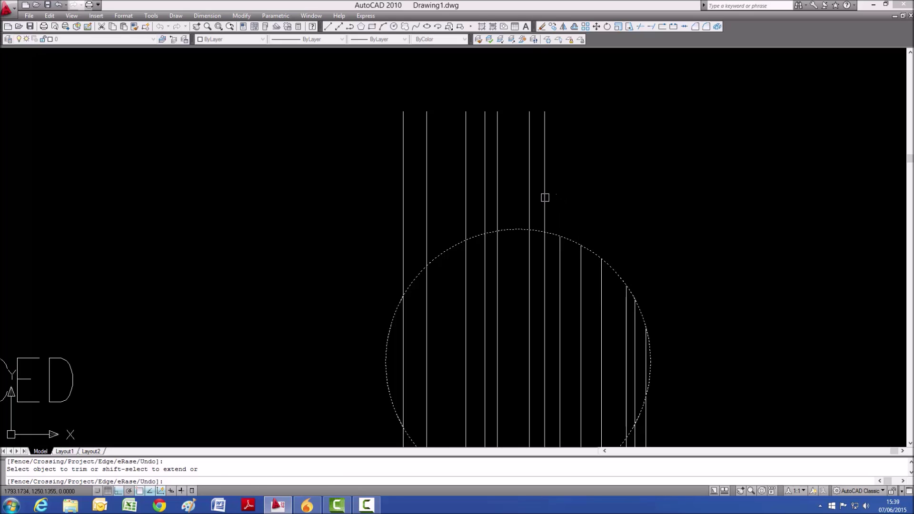
pyautogui.click(486, 203)
pyautogui.press('Escape')
pyautogui.press('Escape')
pyautogui.scroll(-6, 516, 149)
pyautogui.scroll(3, 525, 174)
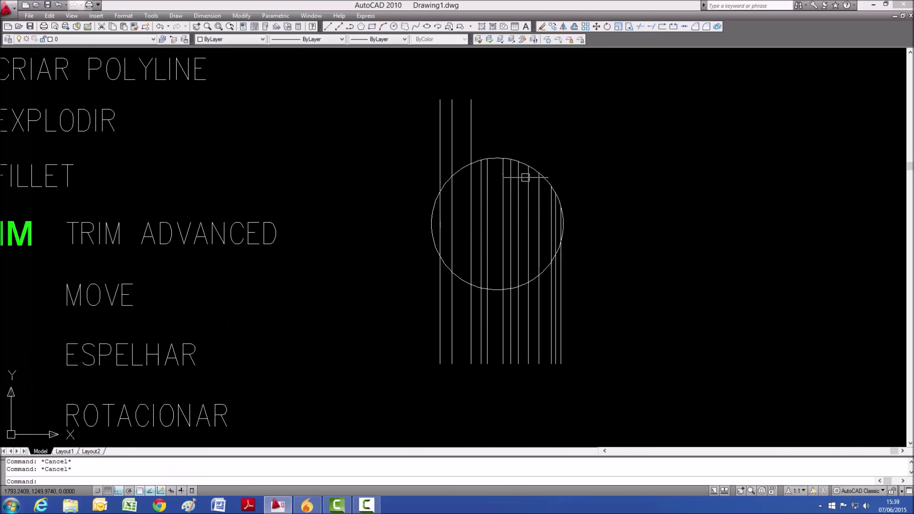
pyautogui.scroll(-2, 559, 228)
# Trim all the lines outside the circle with EXTRIM, using the circle as cutting edge, and undo that trim.
pyautogui.write('EXT')
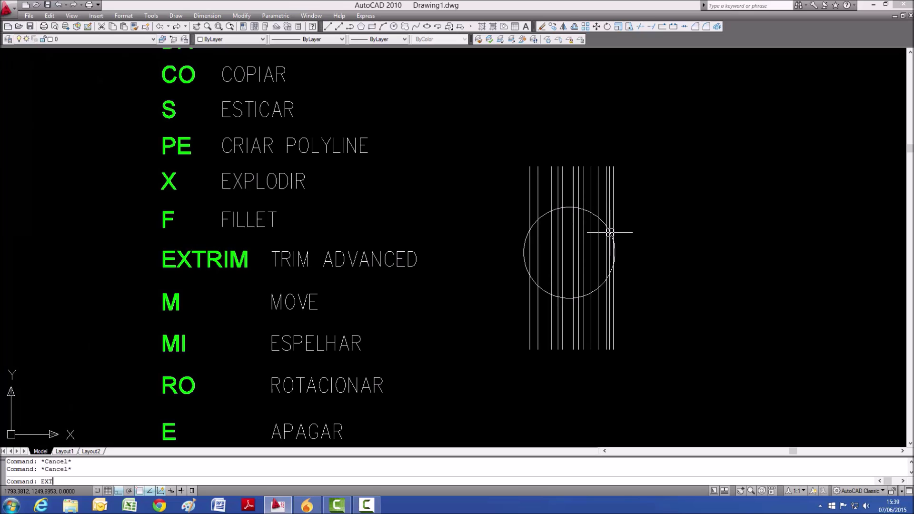
pyautogui.write('RIM')
pyautogui.press('Return')
pyautogui.scroll(2, 599, 218)
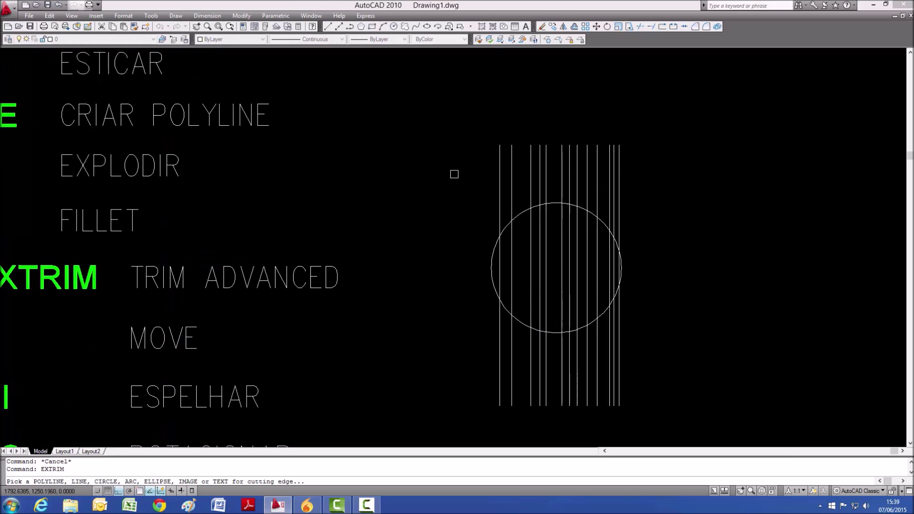
pyautogui.click(553, 202)
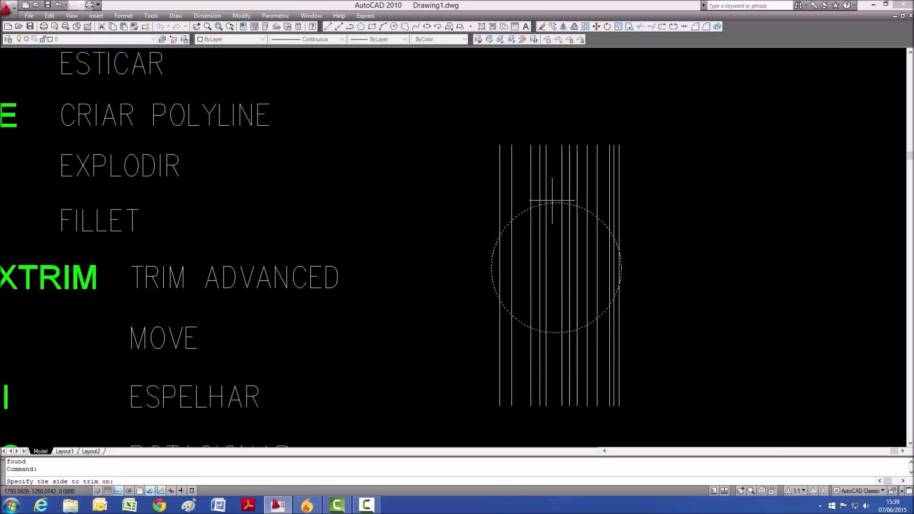
pyautogui.click(541, 139)
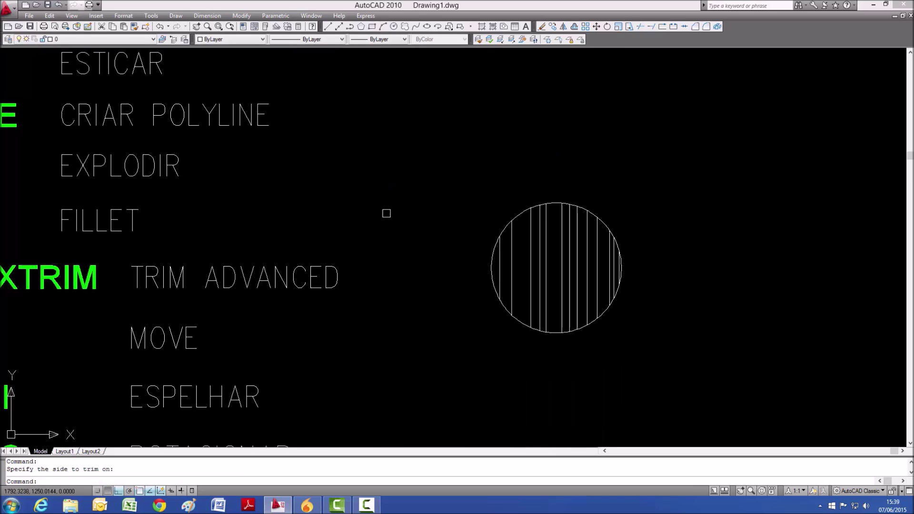
pyautogui.press('Escape')
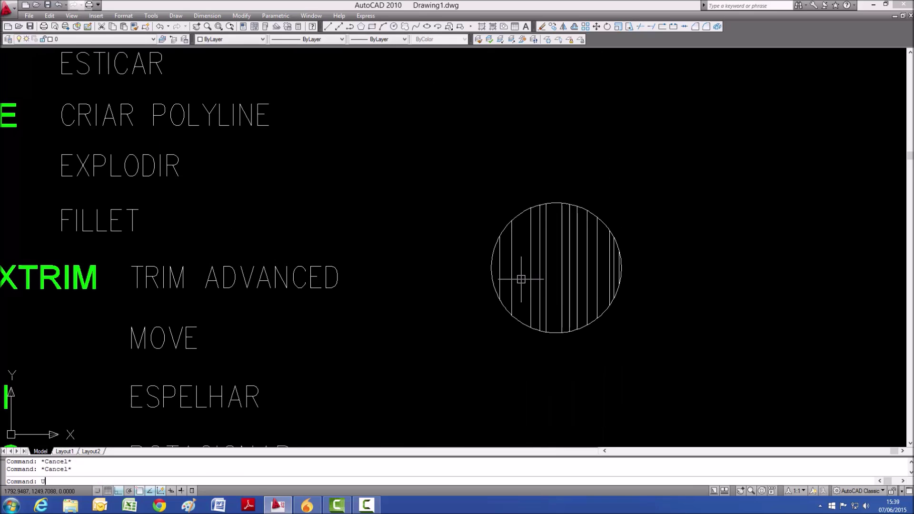
pyautogui.hotkey('ctrl', 'z')
# Trim all the lines inside the circle with EXTRIM, using the circle as the cutting edge.
pyautogui.write('EXTRI')
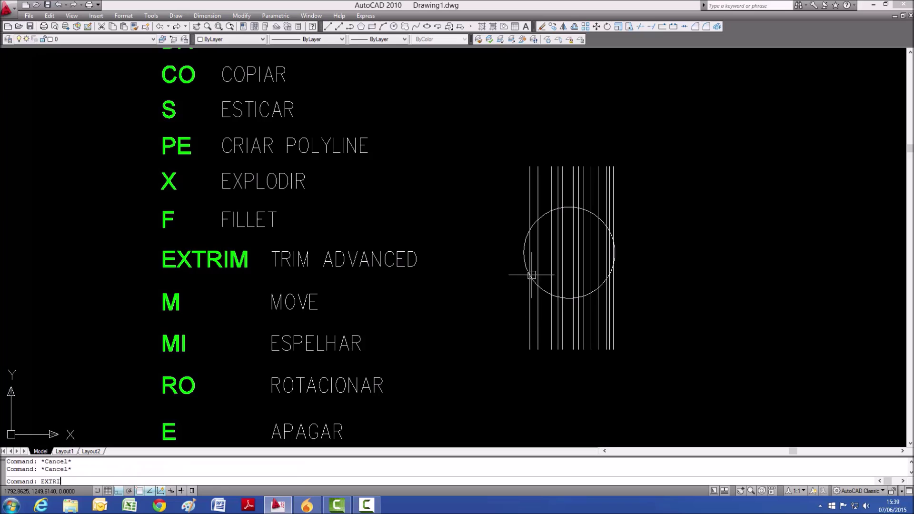
pyautogui.write('M')
pyautogui.press('Return')
pyautogui.scroll(3, 553, 279)
pyautogui.click(584, 133)
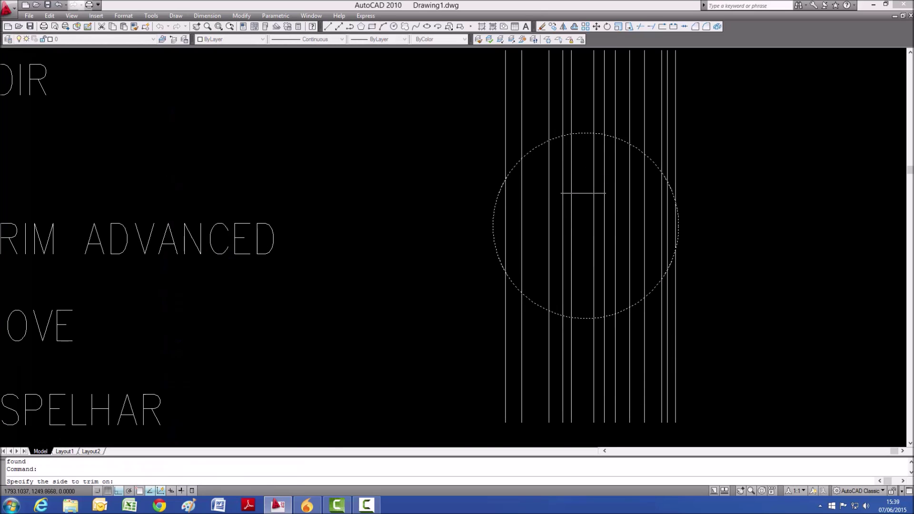
pyautogui.click(584, 197)
pyautogui.scroll(-3, 582, 214)
pyautogui.press('Escape')
pyautogui.press('Escape')
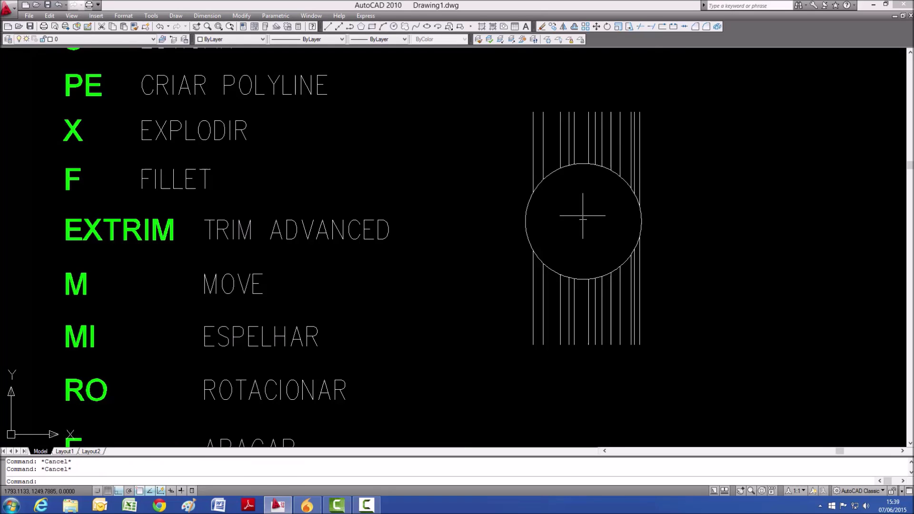
# Undo the EXTRIM trim of the lines inside the circle.
pyautogui.hotkey('ctrl', 'z')
pyautogui.hotkey('ctrl', 'z')
pyautogui.hotkey('ctrl', 'z')
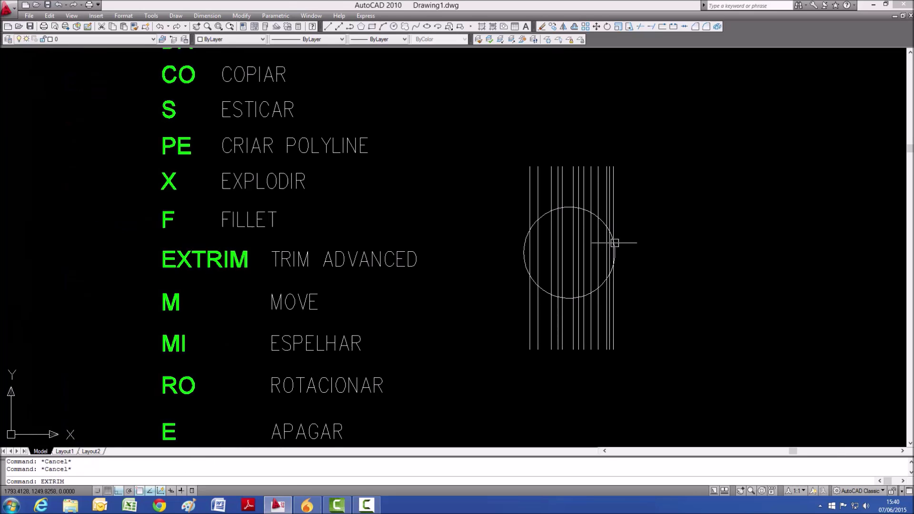
pyautogui.press('Return')
pyautogui.scroll(3, 555, 238)
pyautogui.click(580, 172)
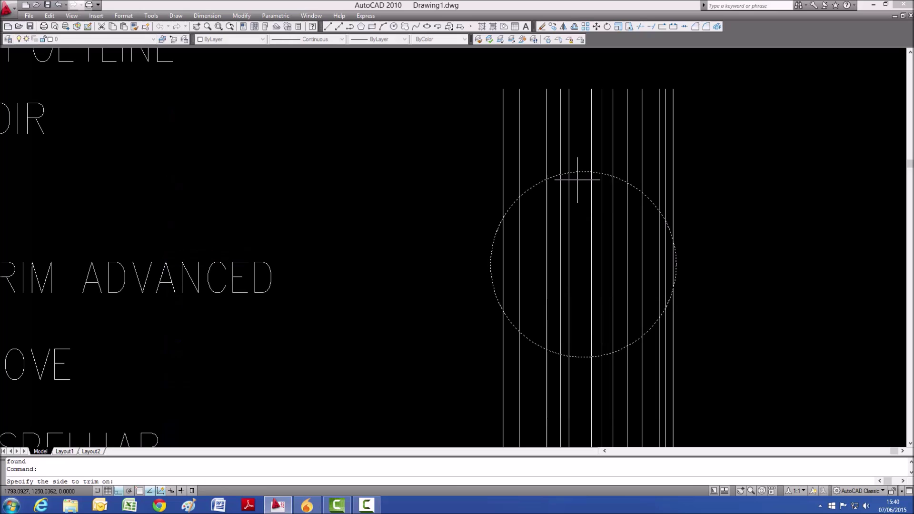
pyautogui.press('Escape')
pyautogui.press('Escape')
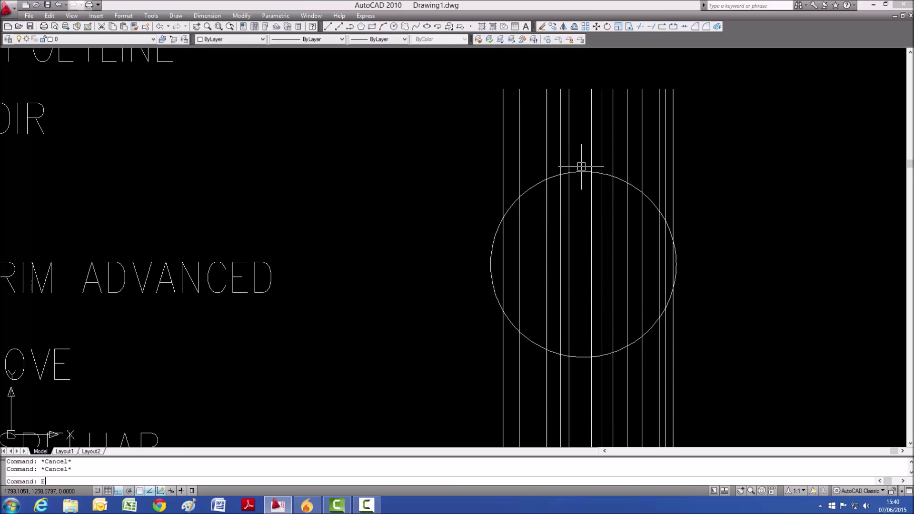
# Use EXTRIM with the circle as cutting edge to remove every line portion outside it.
pyautogui.press('Return')
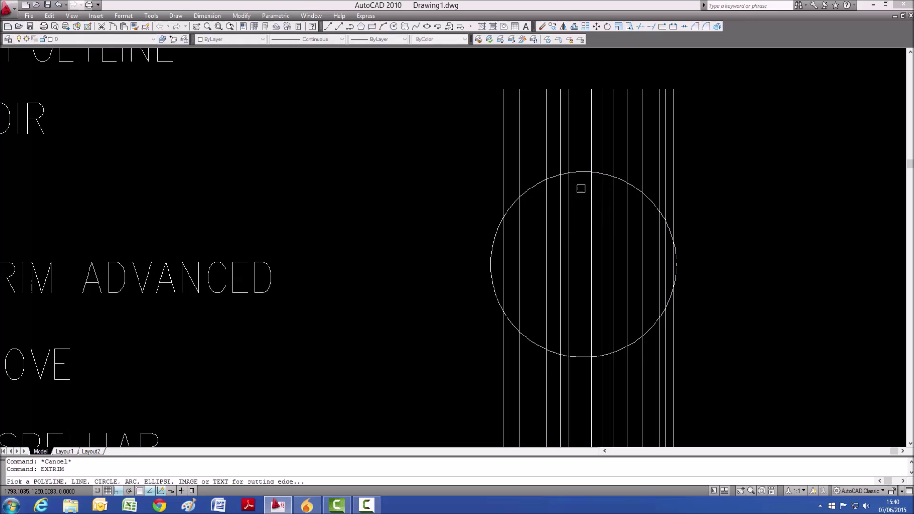
pyautogui.click(582, 174)
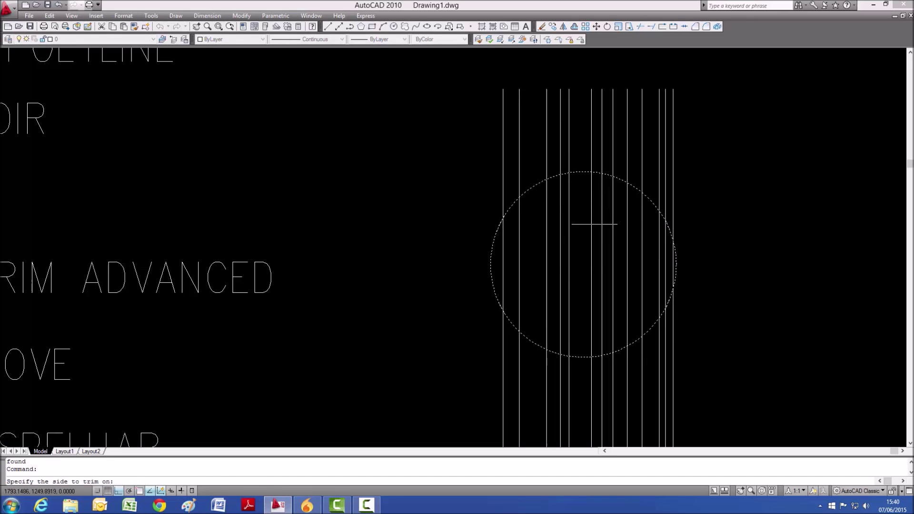
pyautogui.click(581, 123)
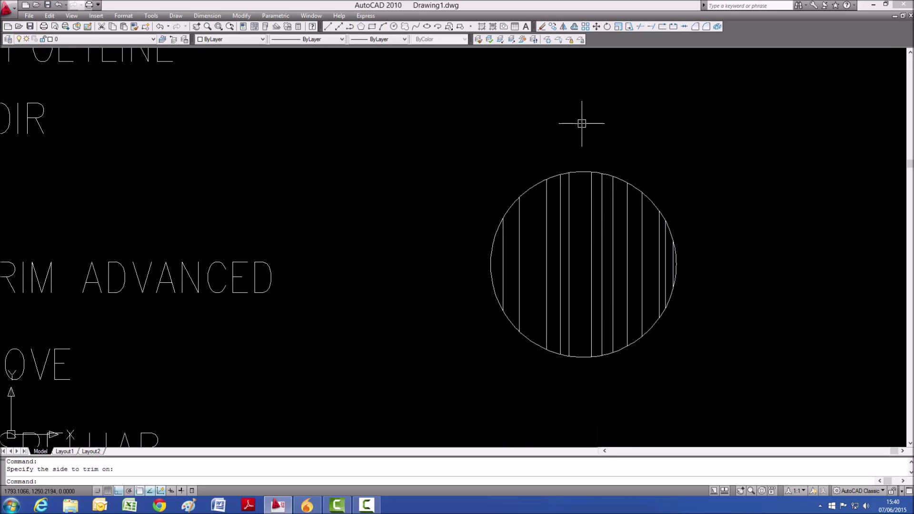
# Erase the circle and all its inner vertical lines with crossing selections.
pyautogui.write('E')
pyautogui.press('Return')
pyautogui.click(691, 163)
pyautogui.click(554, 335)
pyautogui.press('Return')
pyautogui.scroll(-5, 569, 188)
pyautogui.press('Return')
pyautogui.click(583, 170)
pyautogui.click(535, 234)
pyautogui.press('Return')
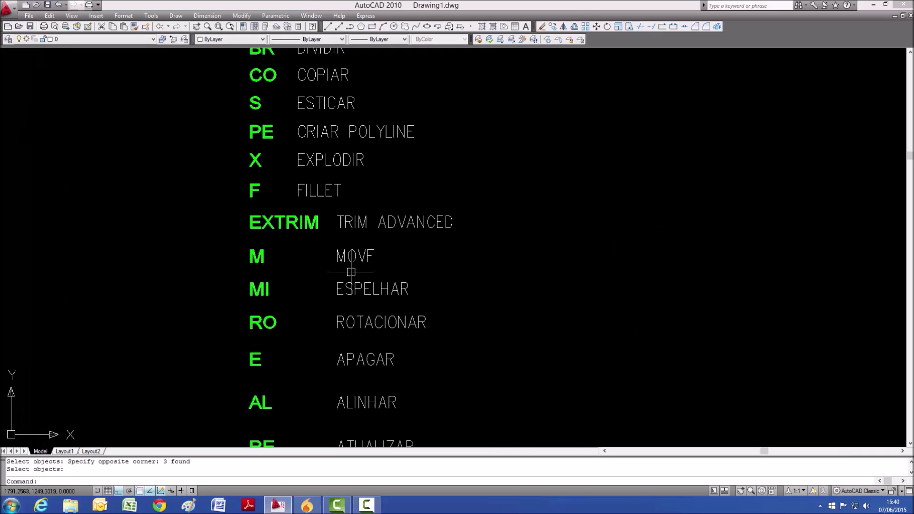
# Draw a horizontal line to the right of the MOVE entry.
pyautogui.scroll(2, 386, 256)
pyautogui.press('Escape')
pyautogui.press('Escape')
pyautogui.write('L')
pyautogui.press('Return')
pyautogui.click(474, 260)
pyautogui.click(635, 260)
pyautogui.press('Escape')
pyautogui.write('co')
pyautogui.press('Return')
pyautogui.click(619, 251)
pyautogui.click(508, 296)
pyautogui.press('Return')
pyautogui.press('Escape')
pyautogui.press('Escape')
pyautogui.write('MO')
pyautogui.press('Return')
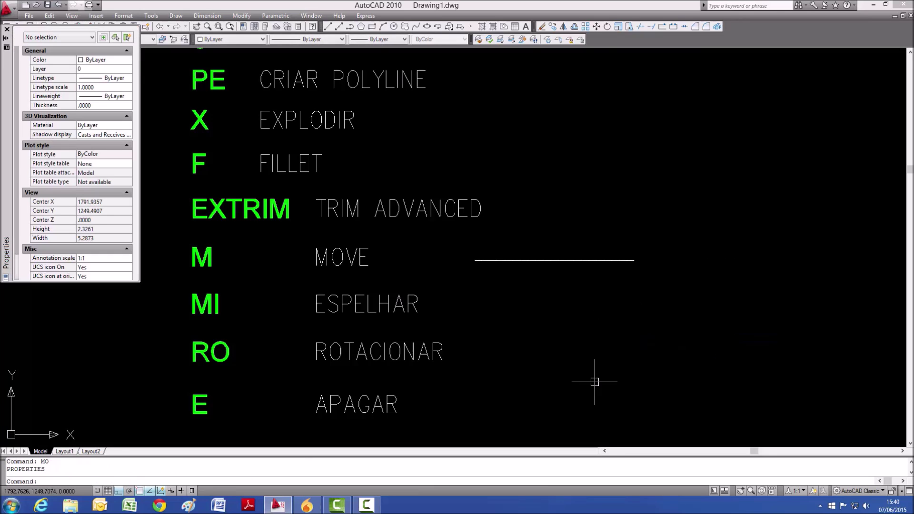
pyautogui.click(7, 30)
# Move the horizontal line straight to the right by somewhat more than its own length.
pyautogui.write('M')
pyautogui.press('Return')
pyautogui.click(554, 263)
pyautogui.press('Return')
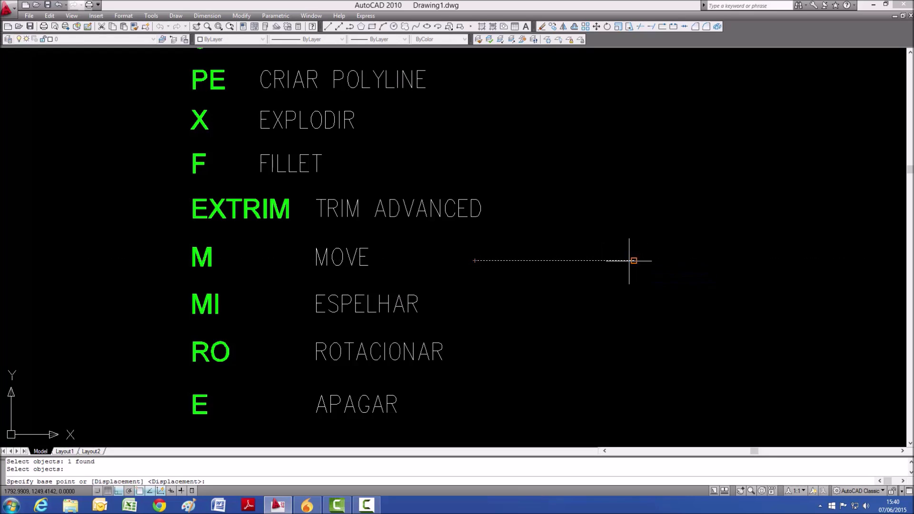
pyautogui.click(521, 344)
pyautogui.click(731, 362)
pyautogui.press('Escape')
pyautogui.press('Escape')
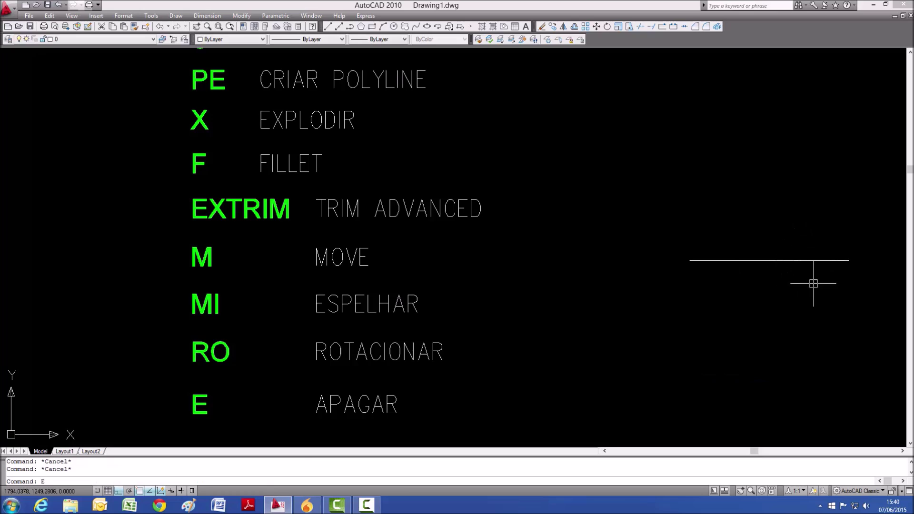
# Erase the moved horizontal line.
pyautogui.write('E')
pyautogui.press('Return')
pyautogui.click(759, 279)
pyautogui.click(701, 325)
pyautogui.press('Return')
# Draw a vertical line as a mirror axis and a separate horizontal line to its left, beside the ESPELHAR entry.
pyautogui.write('L')
pyautogui.press('Return')
pyautogui.click(658, 207)
pyautogui.click(658, 316)
pyautogui.press('Escape')
pyautogui.press('Return')
pyautogui.click(503, 311)
pyautogui.click(633, 311)
pyautogui.press('Escape')
pyautogui.press('Escape')
pyautogui.press('Escape')
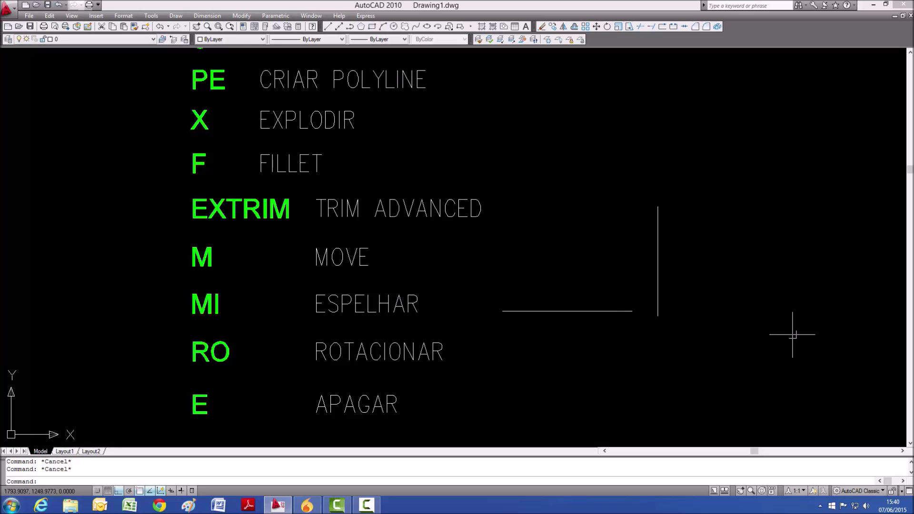
# Mirror the horizontal line across the vertical line while keeping the source object, and undo the mirror.
pyautogui.write('MI')
pyautogui.press('Return')
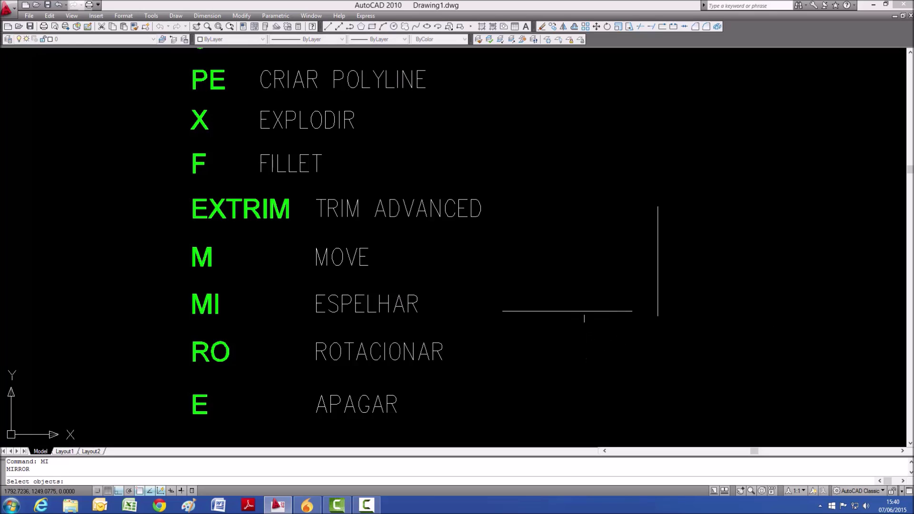
pyautogui.click(588, 312)
pyautogui.press('Return')
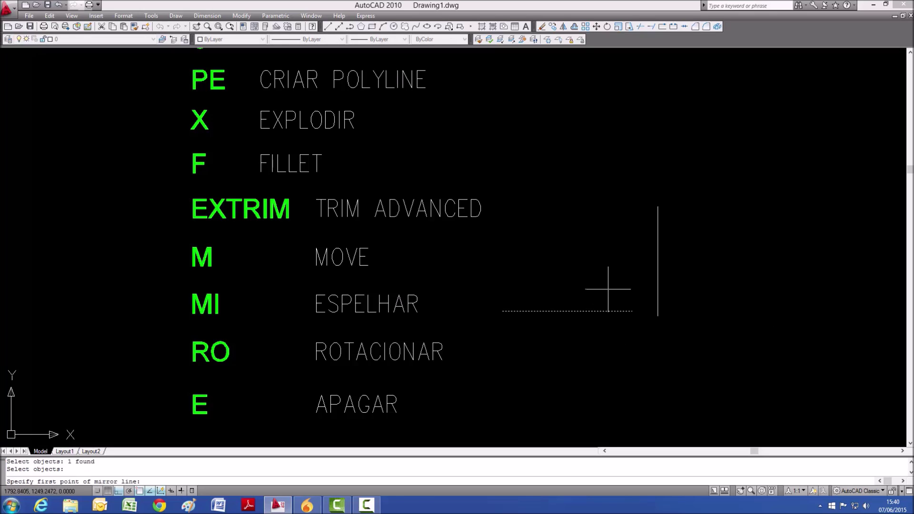
pyautogui.click(658, 207)
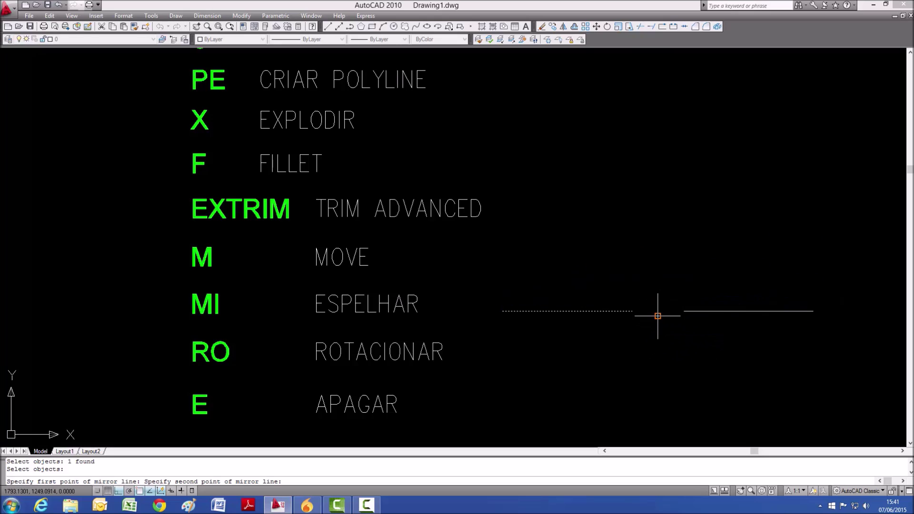
pyautogui.click(660, 316)
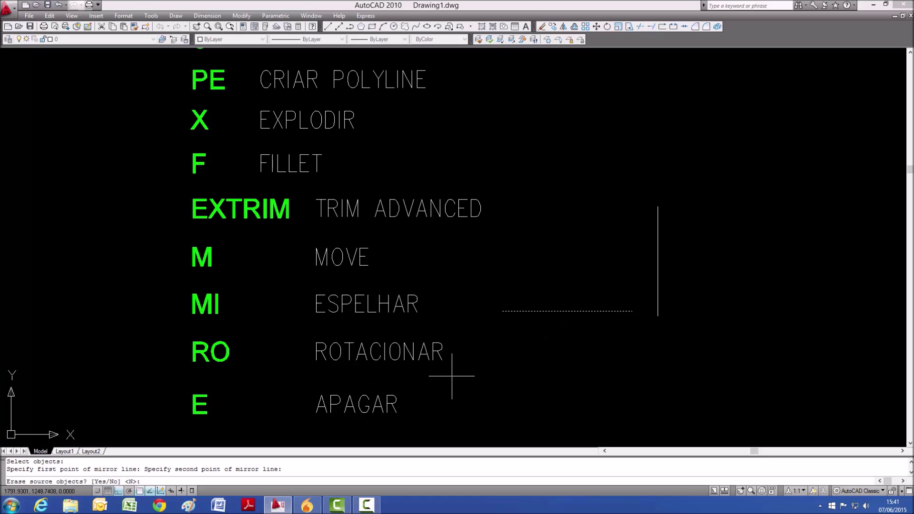
pyautogui.press('Return')
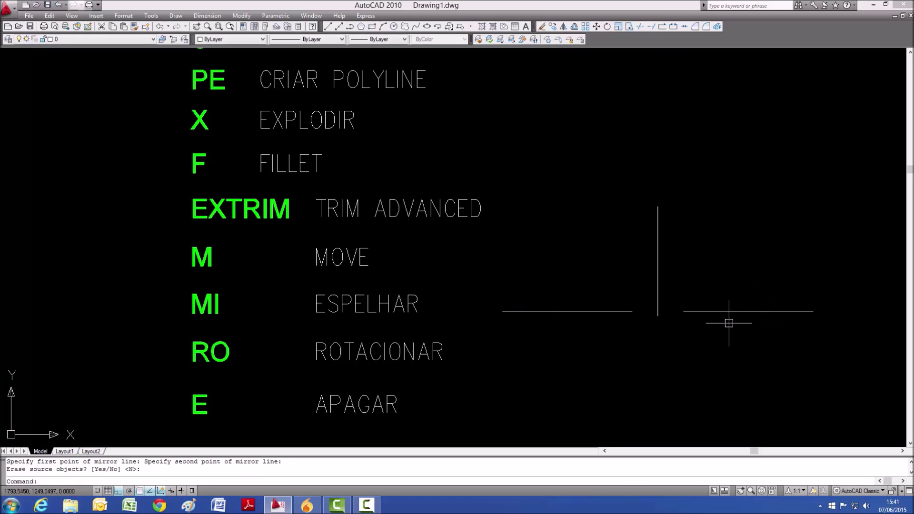
pyautogui.hotkey('ctrl', 'z')
pyautogui.press('Escape')
# Mirror the horizontal line across the vertical line's endpoints and erase the source object.
pyautogui.write('MI')
pyautogui.press('Return')
pyautogui.click(615, 274)
pyautogui.click(586, 324)
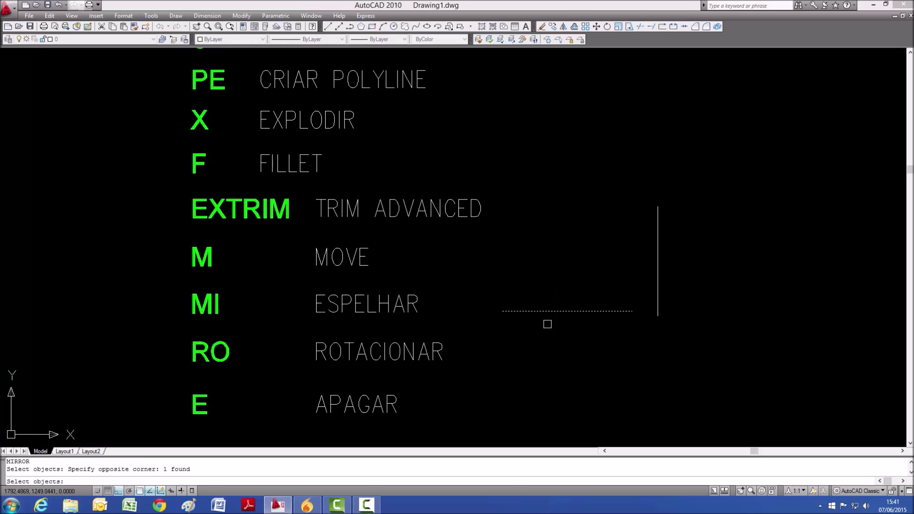
pyautogui.press('Return')
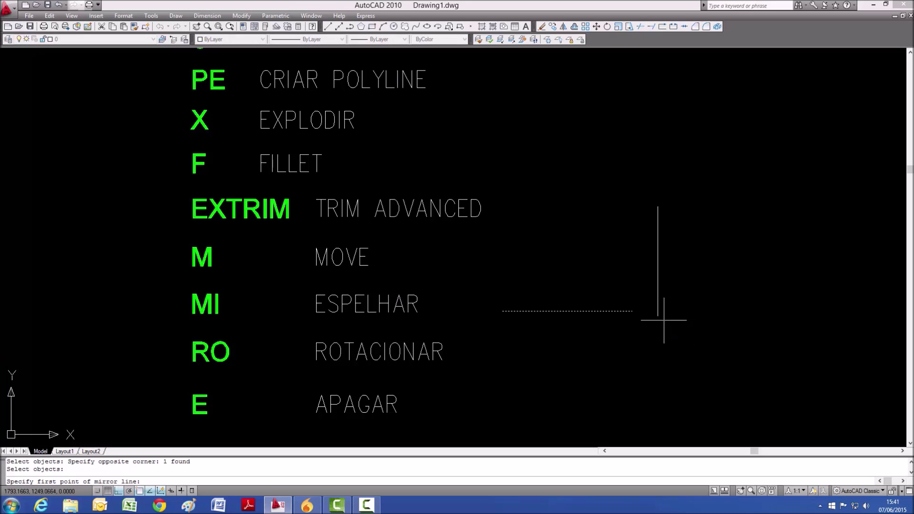
pyautogui.click(658, 206)
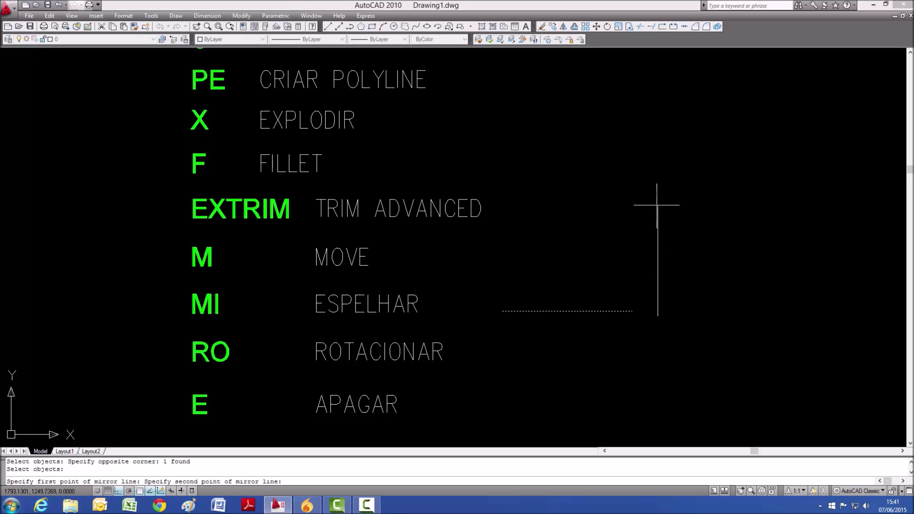
pyautogui.click(658, 315)
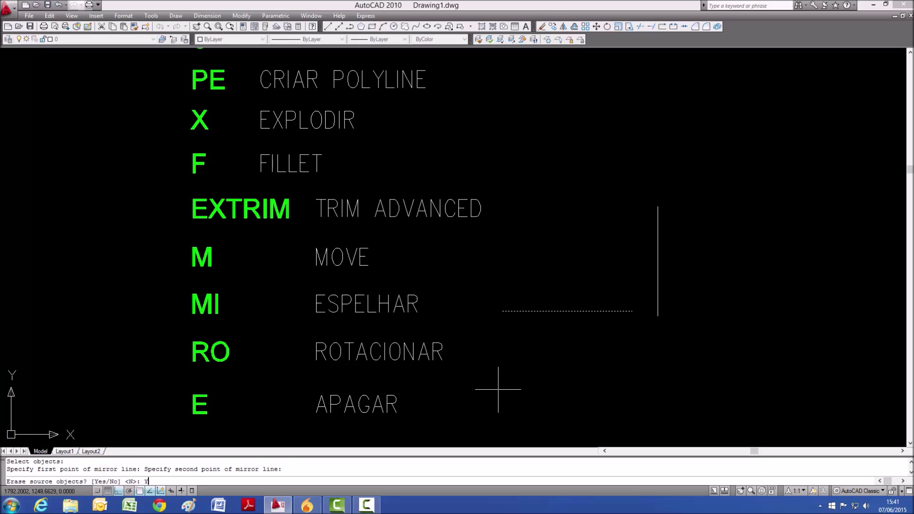
pyautogui.write('Y')
pyautogui.press('Return')
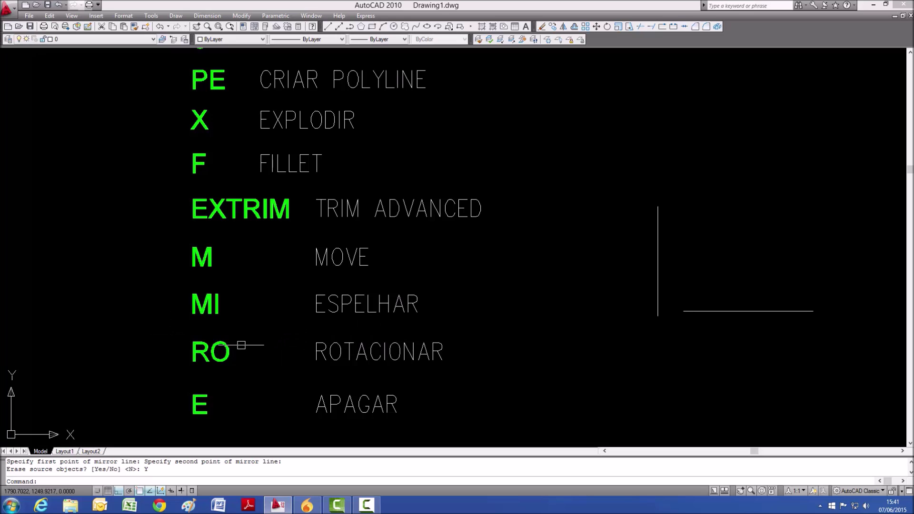
pyautogui.press('Escape')
pyautogui.write('R')
pyautogui.write('O')
pyautogui.press('Return')
pyautogui.click(732, 278)
pyautogui.click(699, 344)
pyautogui.press('Return')
pyautogui.click(749, 312)
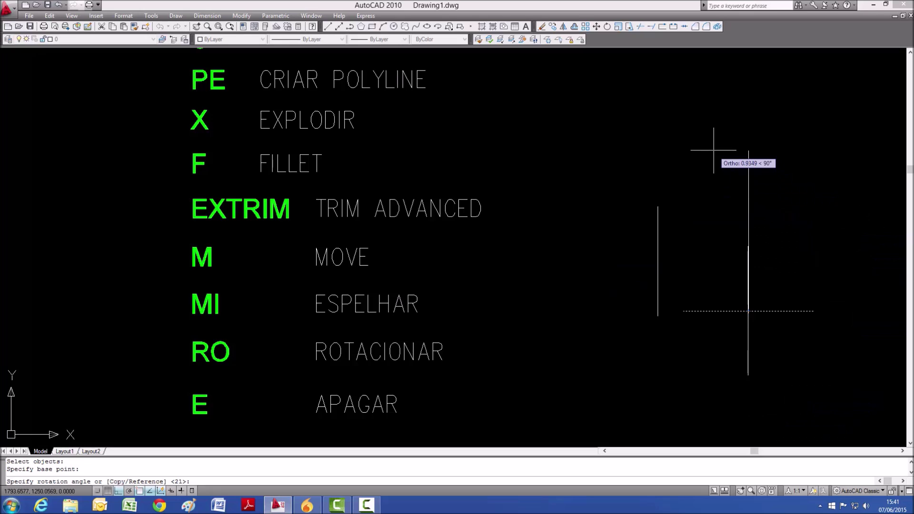
pyautogui.press('Escape')
pyautogui.press('Escape')
# Rotate the horizontal line about 66° counterclockwise around a base point just above it, without ortho.
pyautogui.write('RO')
pyautogui.press('Return')
pyautogui.click(762, 256)
pyautogui.click(709, 333)
pyautogui.press('Return')
pyautogui.click(760, 250)
pyautogui.click(796, 152)
pyautogui.press('Escape')
pyautogui.press('Escape')
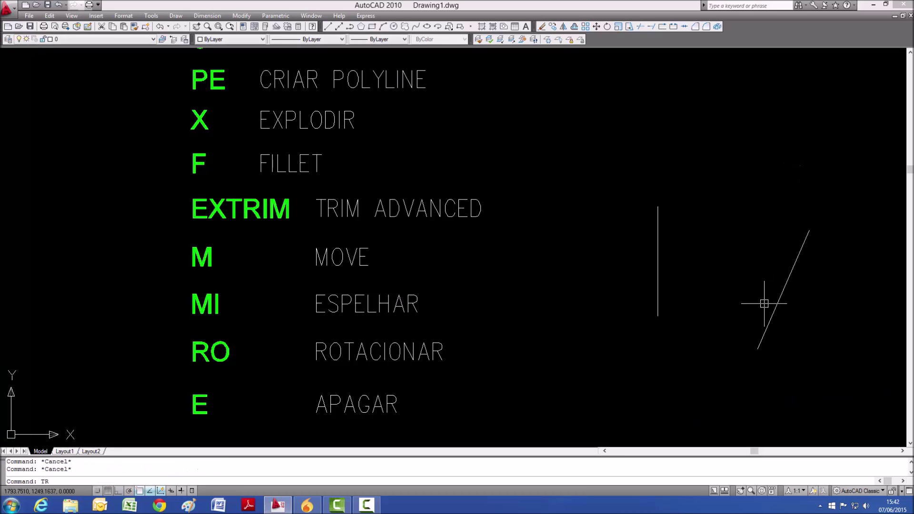
pyautogui.write('RO')
pyautogui.press('Return')
pyautogui.click(826, 275)
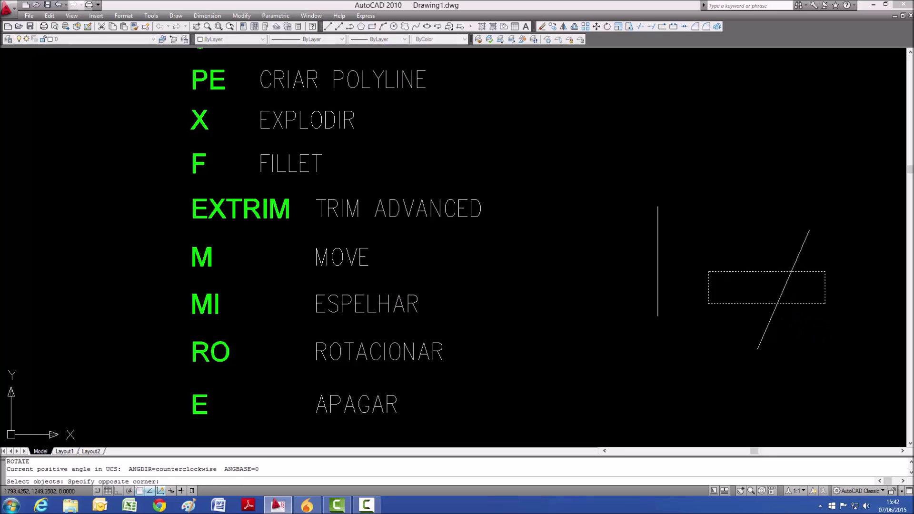
pyautogui.click(726, 305)
pyautogui.press('Return')
pyautogui.click(783, 289)
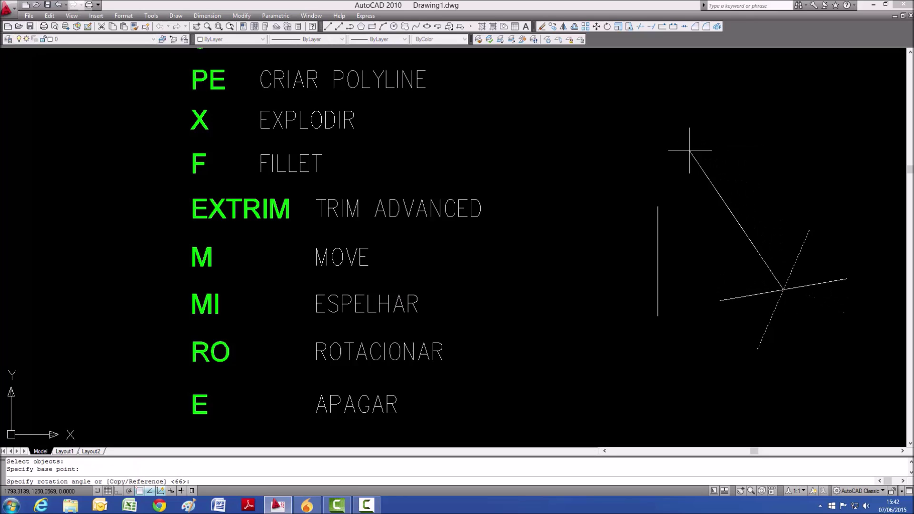
pyautogui.press('F8')
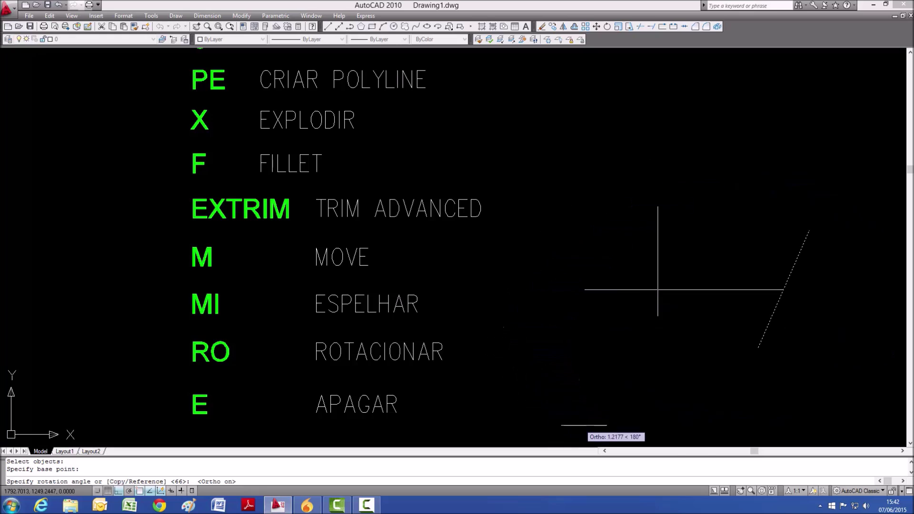
pyautogui.press('Escape')
pyautogui.press('Escape')
# Rotate the steep diagonal line about its midpoint by about 251°, with ortho off.
pyautogui.write('RO')
pyautogui.press('Return')
pyautogui.click(837, 251)
pyautogui.click(773, 296)
pyautogui.press('Return')
pyautogui.click(784, 290)
pyautogui.press('F8')
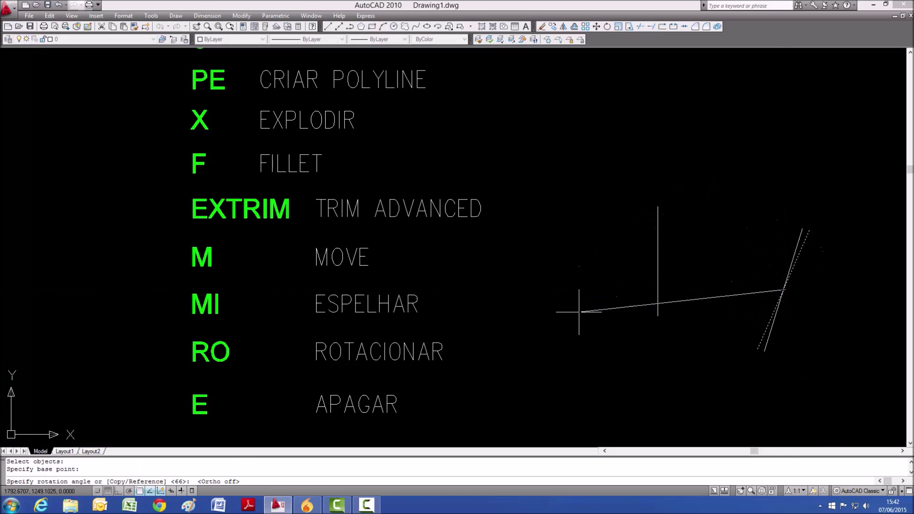
pyautogui.click(742, 388)
pyautogui.press('Escape')
pyautogui.press('Escape')
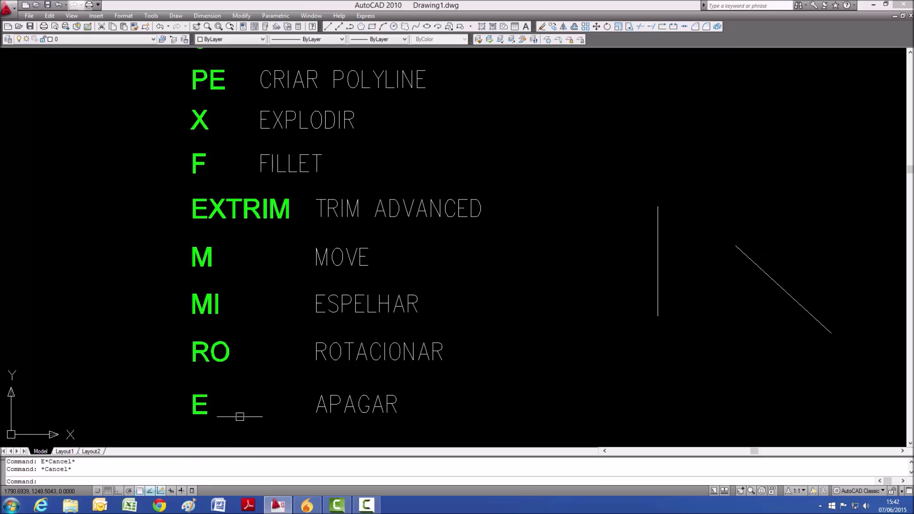
# Erase the rotated diagonal line with the Erase command.
pyautogui.press('Return')
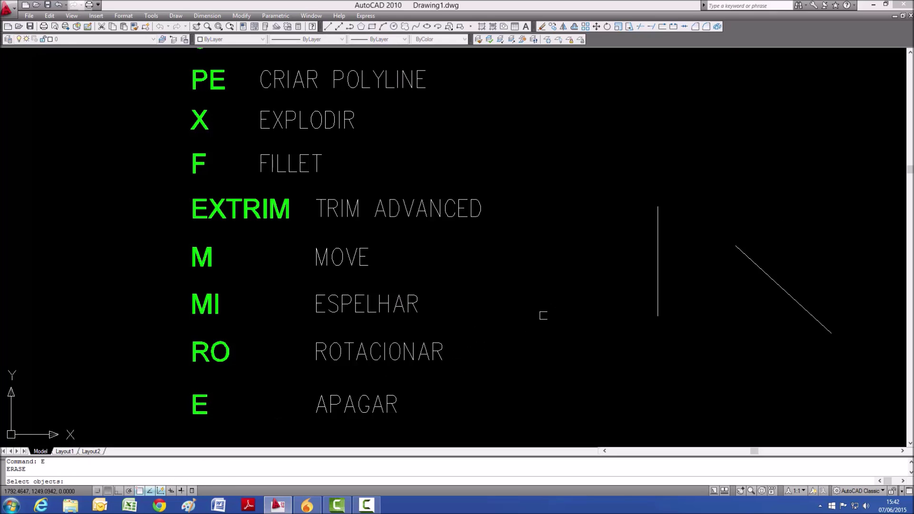
pyautogui.click(810, 150)
pyautogui.click(735, 286)
pyautogui.press('Return')
pyautogui.press('Escape')
pyautogui.press('Escape')
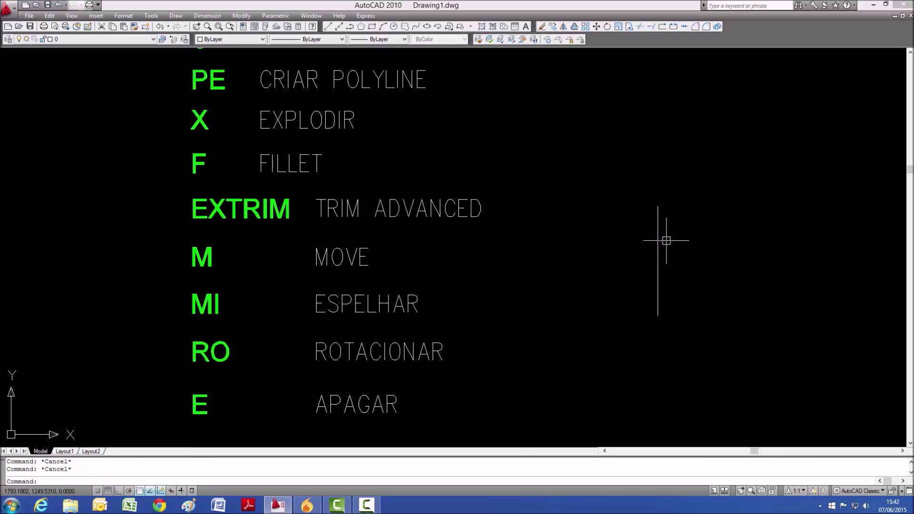
pyautogui.scroll(-2, 524, 219)
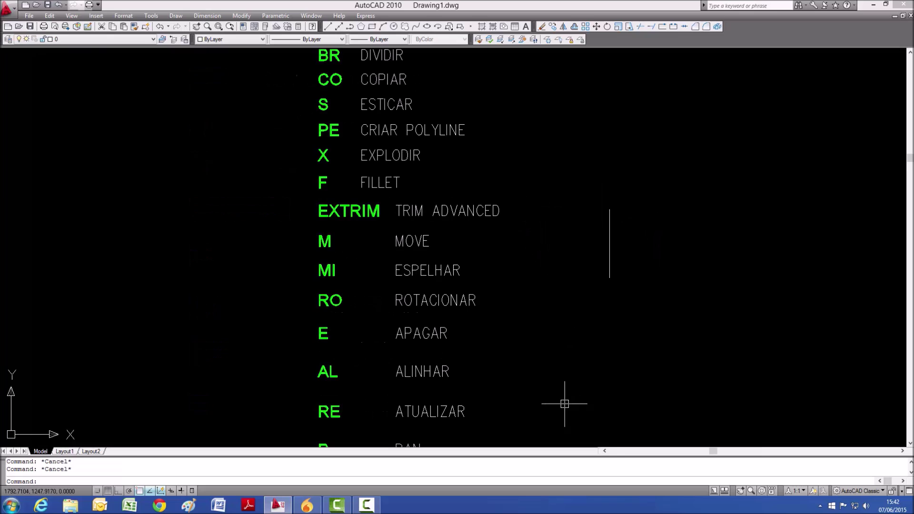
pyautogui.scroll(3, 524, 333)
pyautogui.scroll(-2, 490, 239)
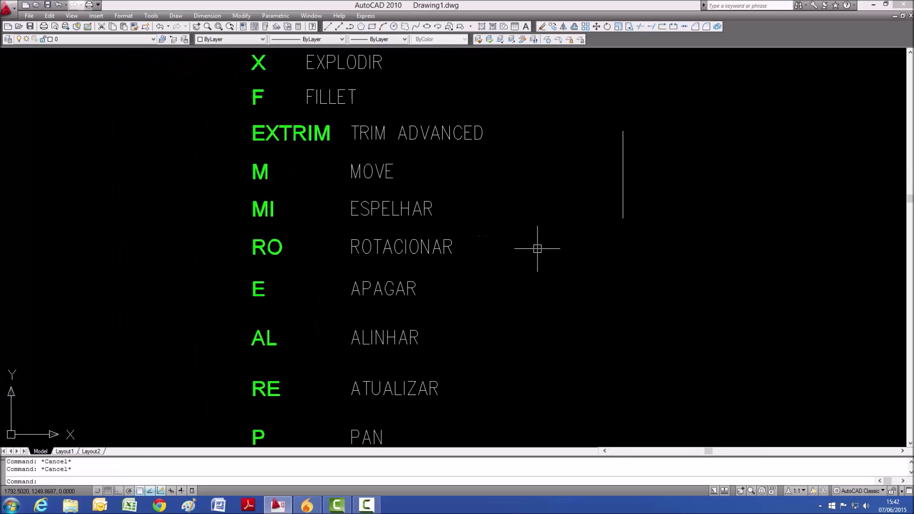
pyautogui.write('m')
pyautogui.click(634, 164)
pyautogui.click(614, 181)
pyautogui.press('space')
pyautogui.press('Escape')
pyautogui.press('Escape')
# Erase the remaining vertical line beside the command list.
pyautogui.write('e')
pyautogui.click(642, 150)
pyautogui.click(610, 183)
pyautogui.press('space')
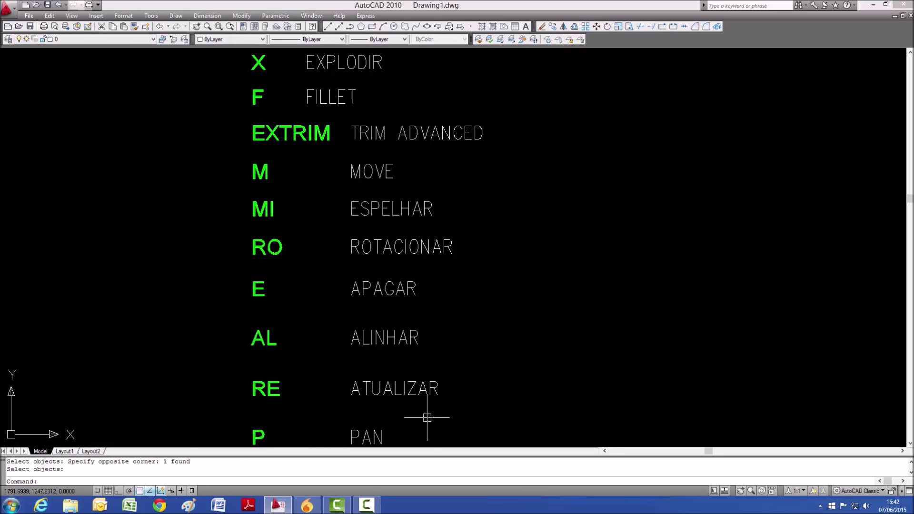
# Draw a horizontal line beside the ALINHAR entry using ortho.
pyautogui.scroll(1, 429, 415)
pyautogui.press('Escape')
pyautogui.write('l')
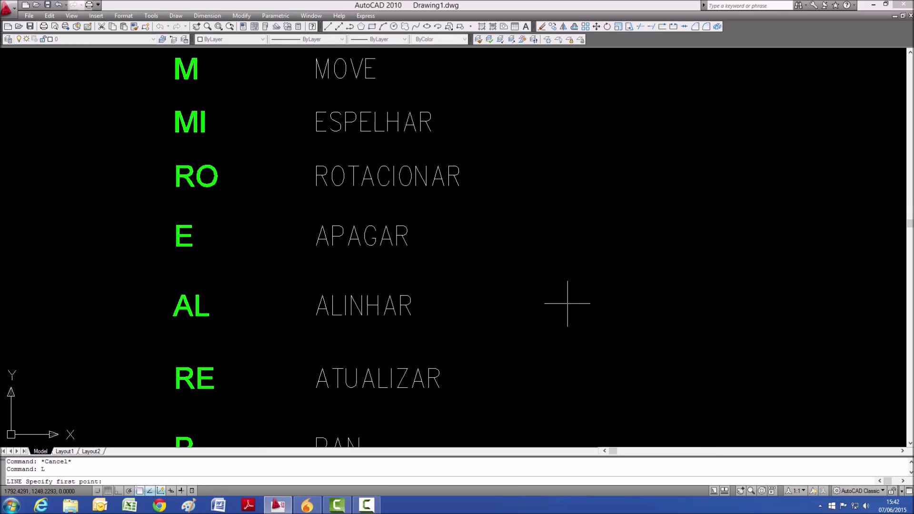
pyautogui.click(550, 318)
pyautogui.press('F8')
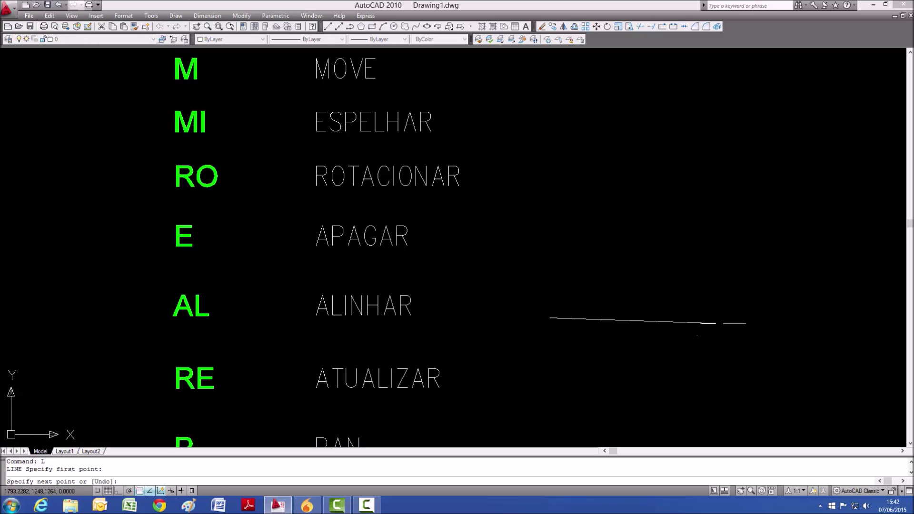
pyautogui.click(806, 318)
pyautogui.press('Escape')
pyautogui.press('Escape')
pyautogui.press('Escape')
# Draw a diagonal line with ortho off, sloping down to the right and crossing the horizontal line.
pyautogui.write('L')
pyautogui.press('Return')
pyautogui.click(566, 219)
pyautogui.press('F8')
pyautogui.click(810, 390)
pyautogui.press('Escape')
pyautogui.press('Escape')
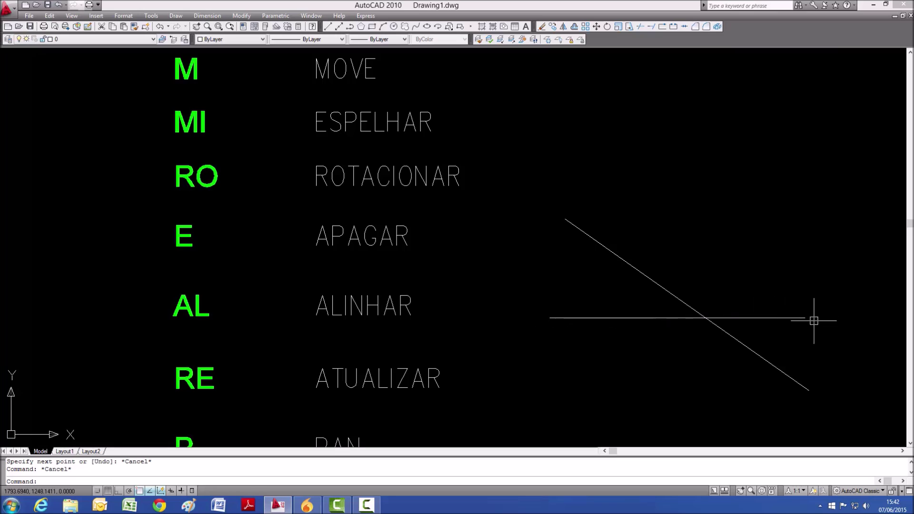
# Align the diagonal line onto the horizontal line using two source and destination point pairs, without scaling.
pyautogui.press('Escape')
pyautogui.write('AL')
pyautogui.press('Return')
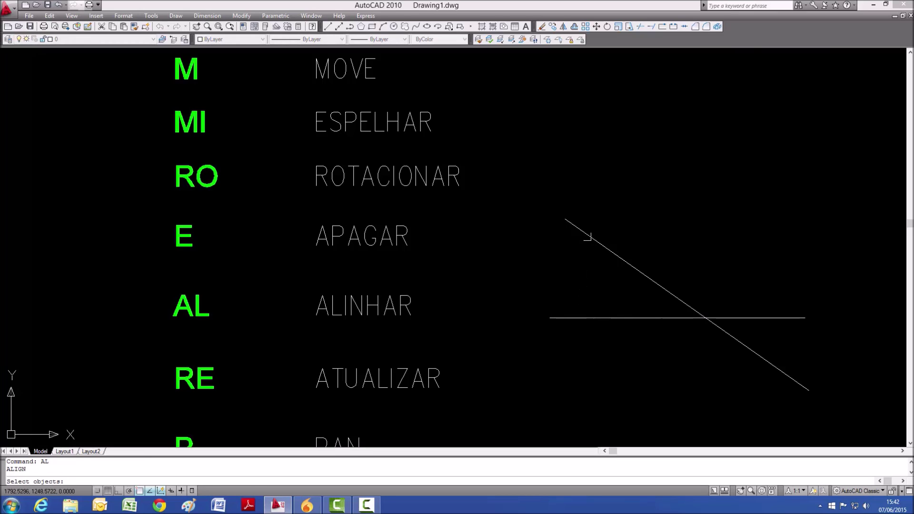
pyautogui.click(587, 237)
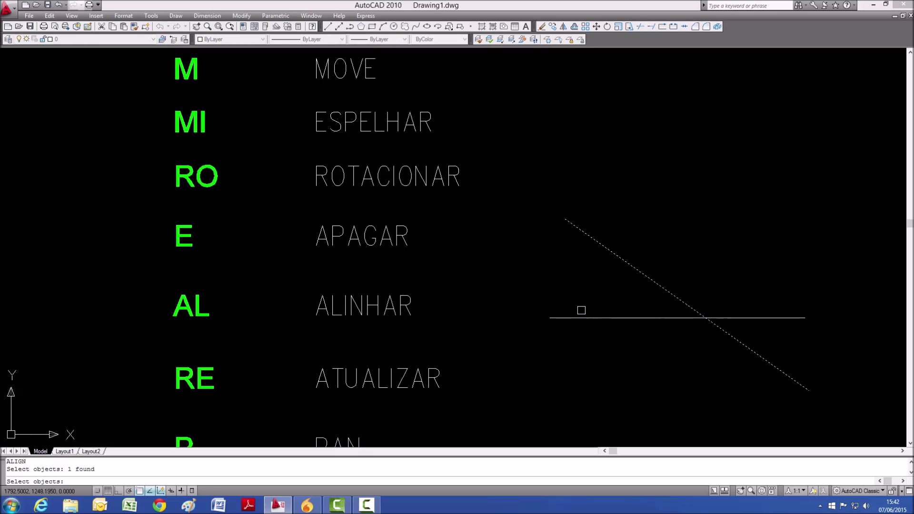
pyautogui.press('Return')
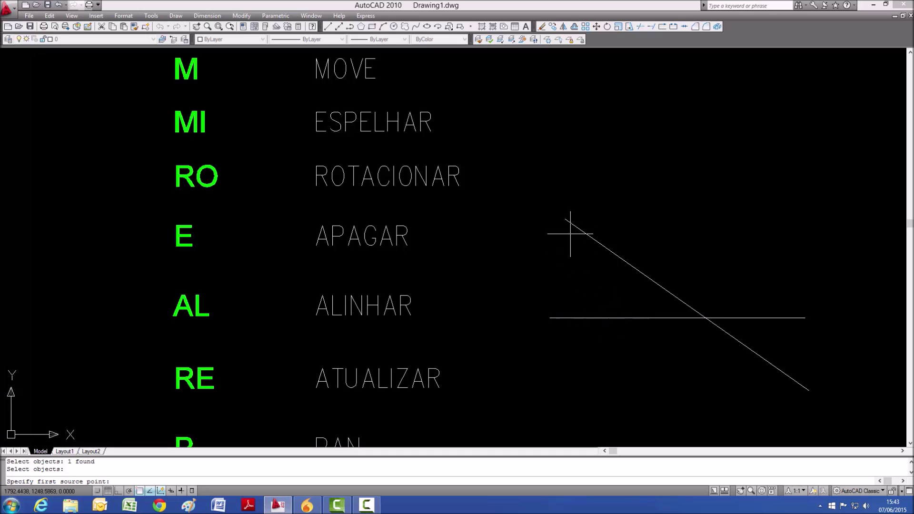
pyautogui.click(589, 237)
pyautogui.click(590, 318)
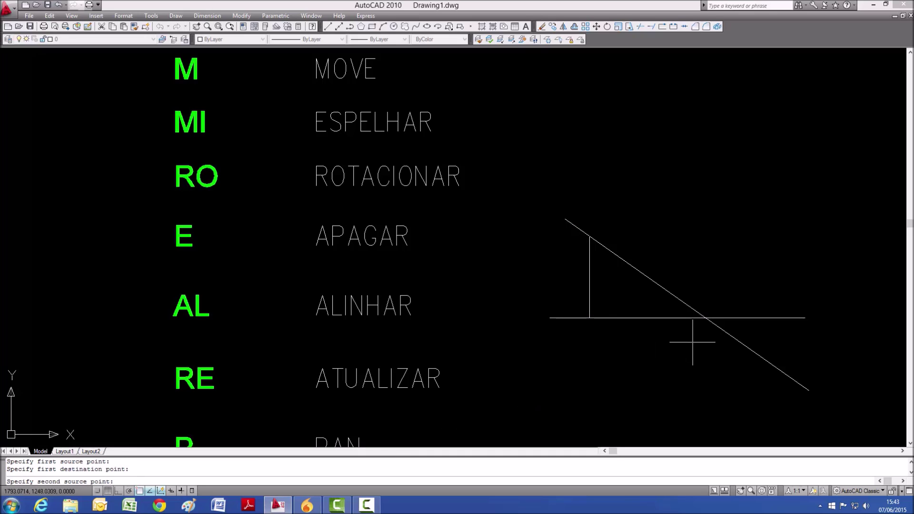
pyautogui.click(643, 274)
pyautogui.click(642, 318)
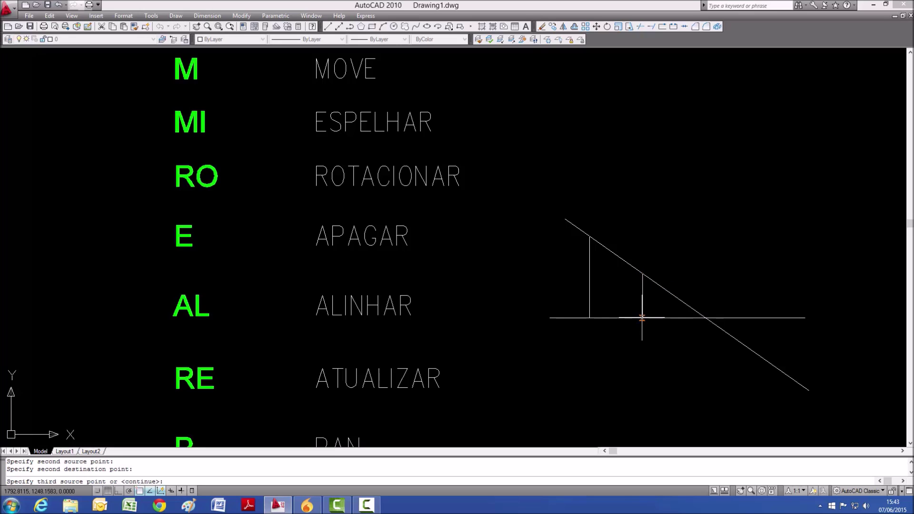
pyautogui.press('Return')
pyautogui.press('Return')
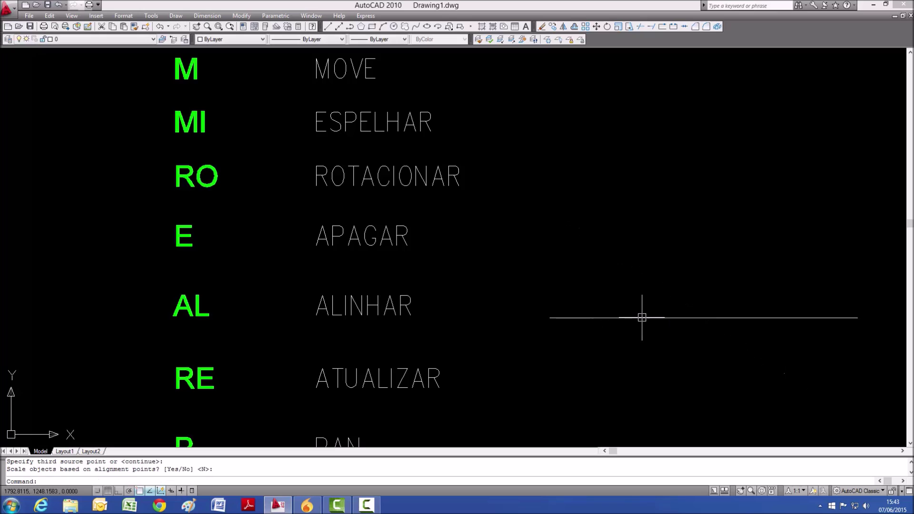
# Move the aligned line upward off the horizontal line, and undo both the move and the alignment.
pyautogui.press('Escape')
pyautogui.write('m')
pyautogui.press('Return')
pyautogui.click(839, 318)
pyautogui.press('Return')
pyautogui.click(839, 355)
pyautogui.click(833, 302)
pyautogui.press('Escape')
pyautogui.press('Escape')
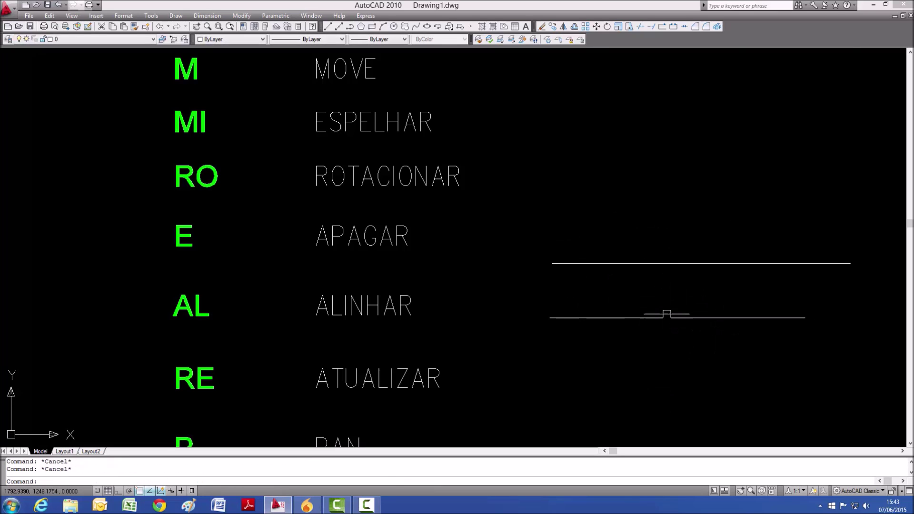
pyautogui.hotkey('ctrl', 'z')
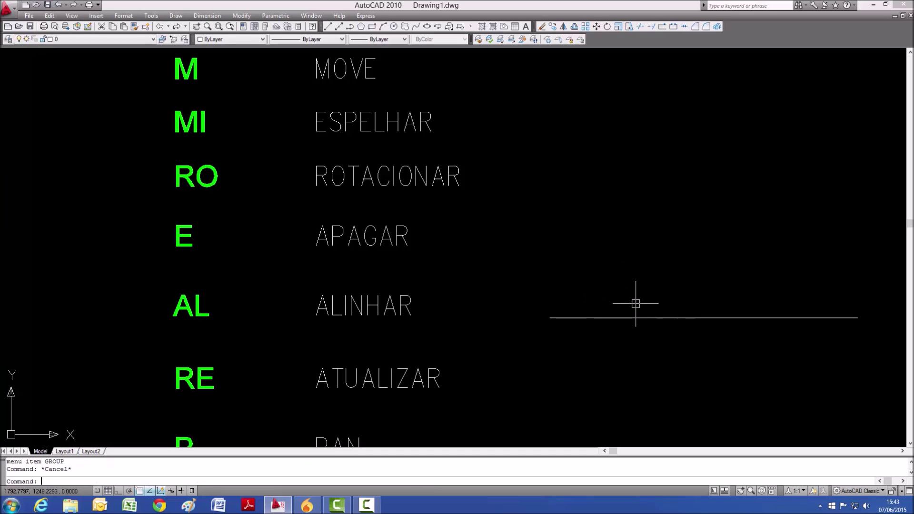
pyautogui.hotkey('ctrl', 'z')
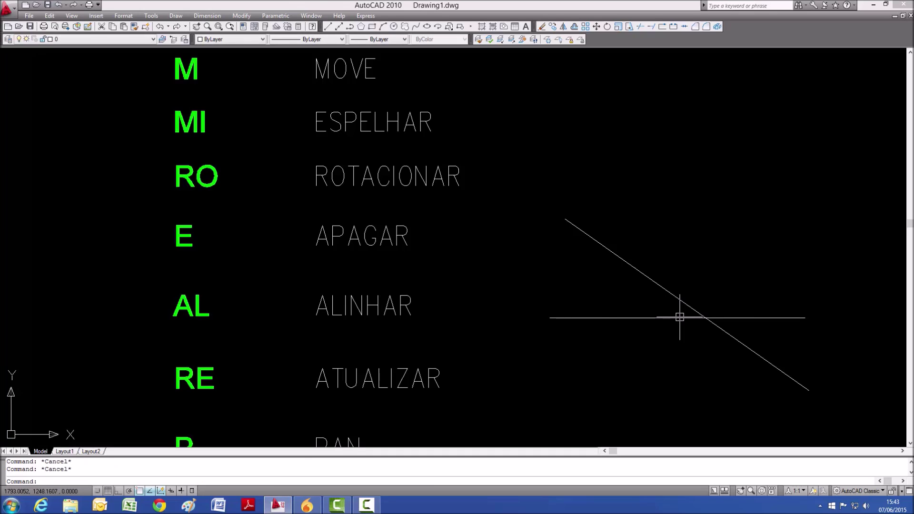
# Copy the APAGAR text from the list to the empty area above the crossing lines.
pyautogui.write('co')
pyautogui.press('Return')
pyautogui.click(395, 236)
pyautogui.press('Return')
pyautogui.click(367, 234)
pyautogui.click(660, 260)
pyautogui.press('Escape')
pyautogui.press('Escape')
pyautogui.press('Escape')
# Rotate the copied APAGAR text so it slopes along the diagonal line.
pyautogui.scroll(2, 693, 262)
pyautogui.write('Ro')
pyautogui.press('Return')
pyautogui.click(707, 255)
pyautogui.press('Return')
pyautogui.click(636, 248)
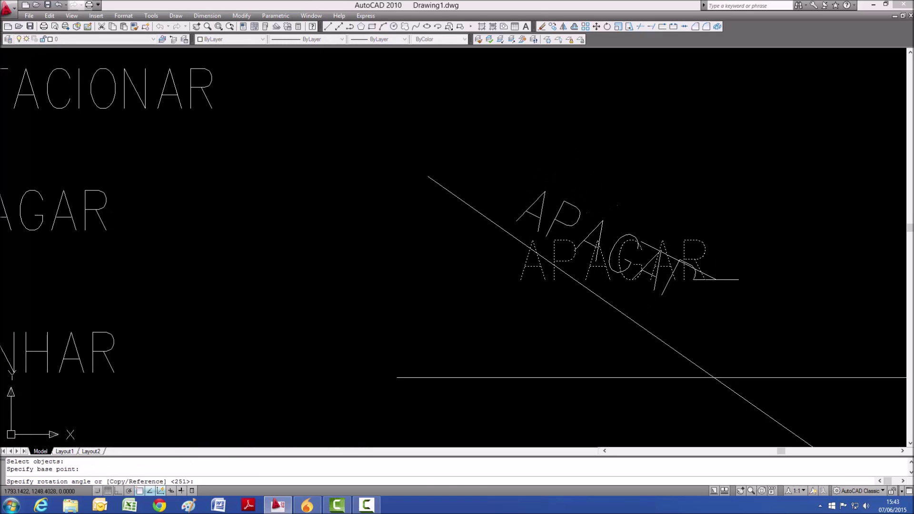
# Erase the diagonal line beneath the tilted APAGAR text.
pyautogui.scroll(-5, 527, 214)
pyautogui.scroll(3, 629, 286)
pyautogui.write('e')
pyautogui.press('Return')
pyautogui.click(639, 306)
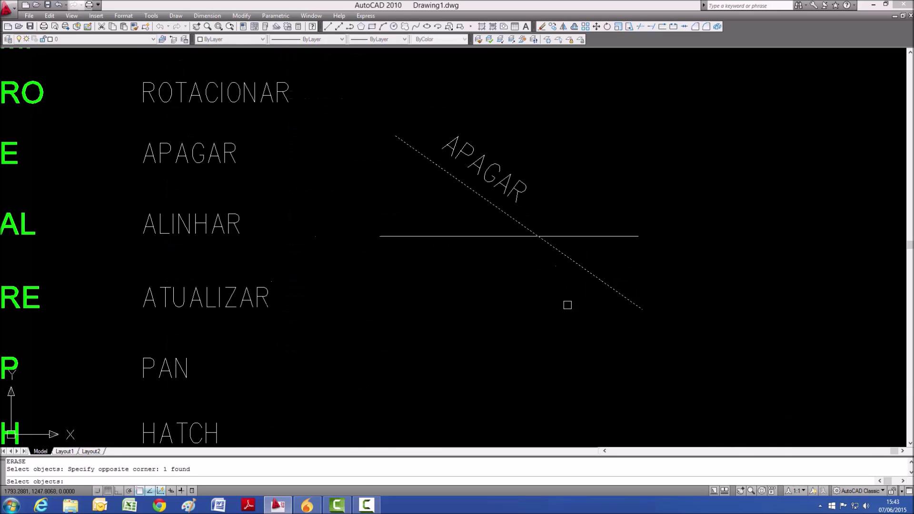
pyautogui.click(567, 265)
# Start aligning the tilted APAGAR text, matching the lower-left end of its first letter to a point on the horizontal line.
pyautogui.scroll(-3, 457, 214)
pyautogui.scroll(3, 457, 213)
pyautogui.scroll(3, 479, 209)
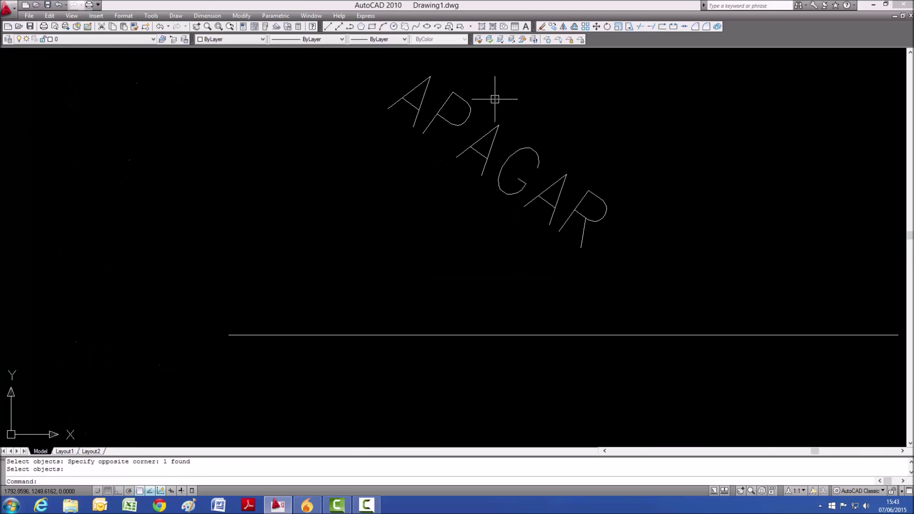
pyautogui.press('Escape')
pyautogui.press('Escape')
pyautogui.write('AL')
pyautogui.press('Return')
pyautogui.click(550, 123)
pyautogui.click(469, 194)
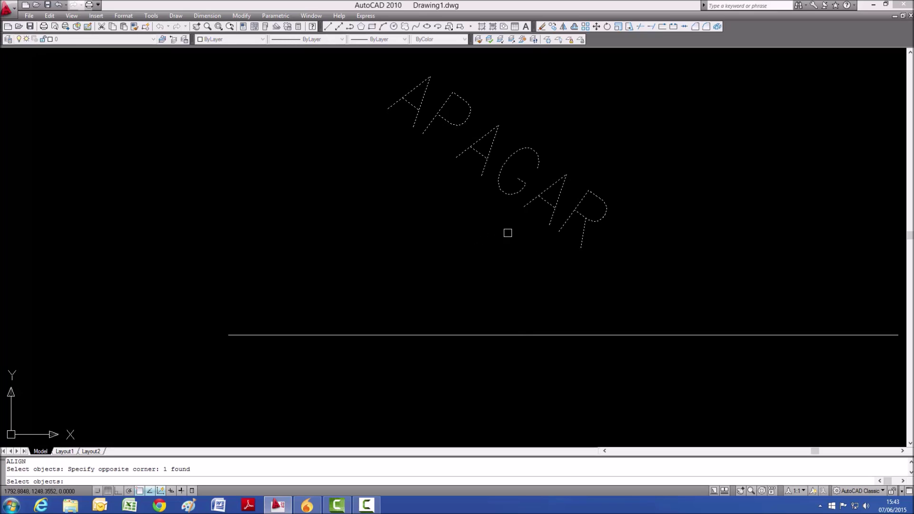
pyautogui.press('Return')
pyautogui.scroll(6, 387, 114)
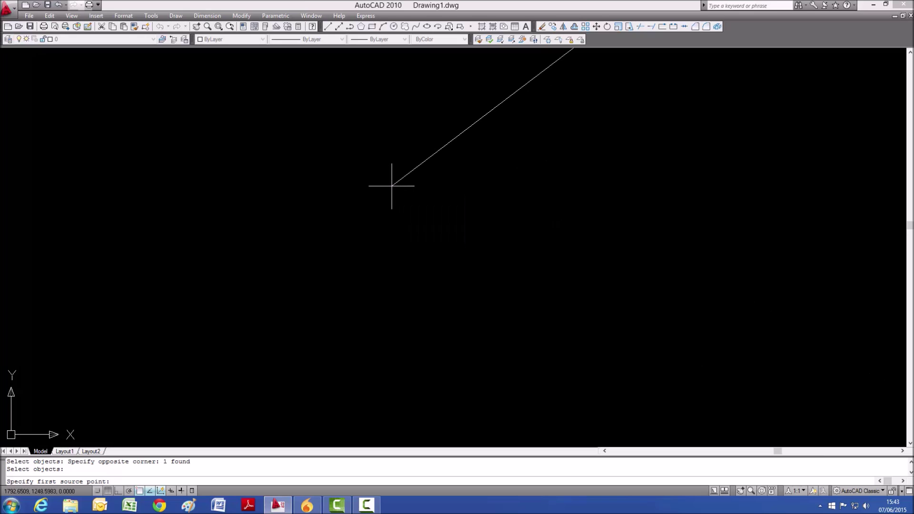
pyautogui.click(392, 186)
pyautogui.scroll(-6, 395, 185)
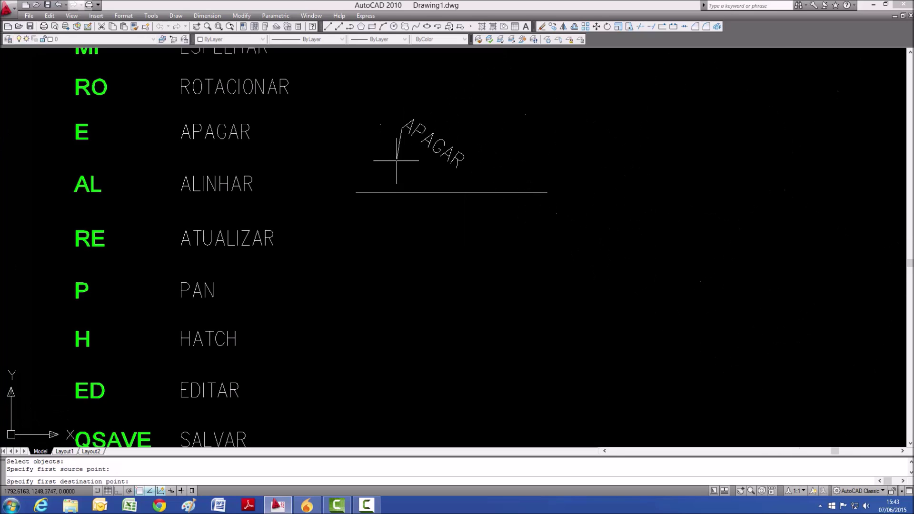
pyautogui.click(401, 193)
# Match the left foot of the text's last A to a second point on the horizontal line and finish the alignment without scaling.
pyautogui.scroll(5, 438, 155)
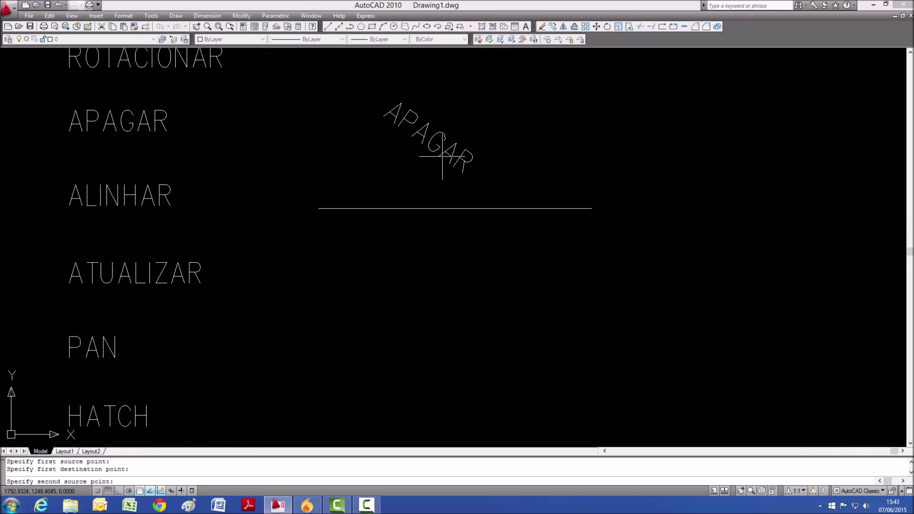
pyautogui.scroll(5, 436, 161)
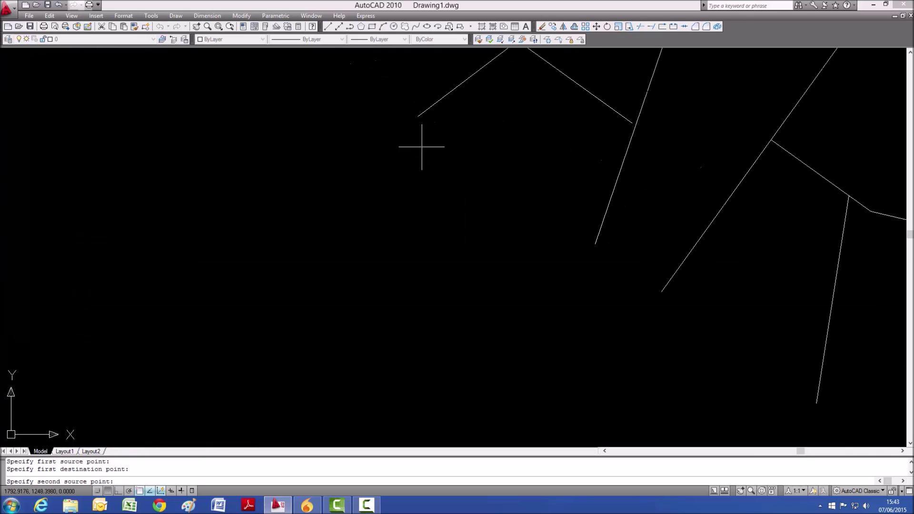
pyautogui.click(418, 117)
pyautogui.scroll(-6, 419, 114)
pyautogui.click(432, 115)
pyautogui.press('Return')
pyautogui.press('Return')
pyautogui.press('Escape')
pyautogui.scroll(2, 408, 102)
pyautogui.write('E')
pyautogui.press('Return')
pyautogui.press('Escape')
pyautogui.press('Escape')
pyautogui.scroll(-3, 449, 286)
pyautogui.scroll(5, 474, 201)
# Undo the zooms and the alignment of the APAGAR text.
pyautogui.press('Escape')
pyautogui.write('u')
pyautogui.press('Return')
pyautogui.press('Return')
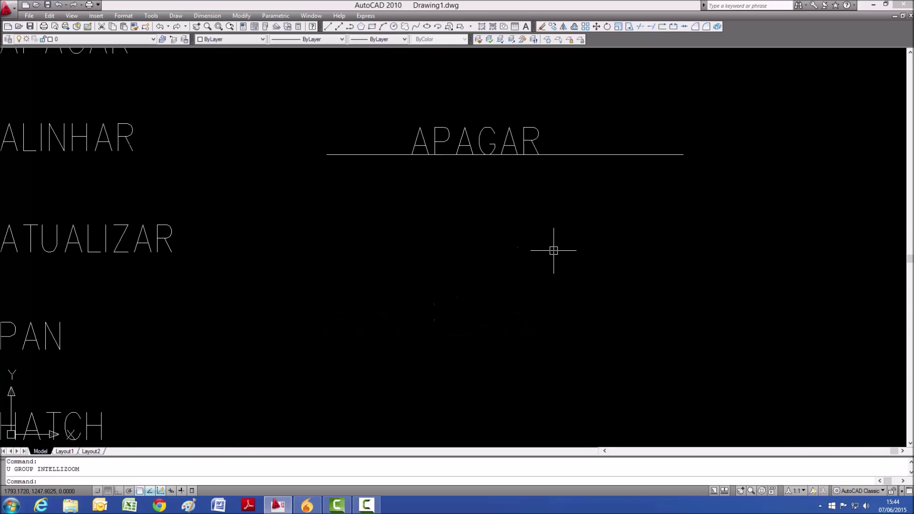
pyautogui.press('Return')
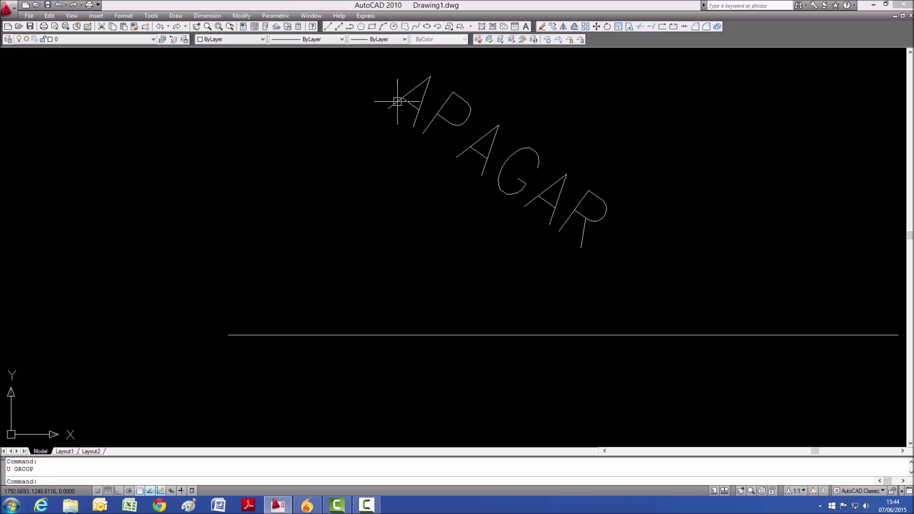
pyautogui.press('Escape')
pyautogui.press('Escape')
pyautogui.write('a')
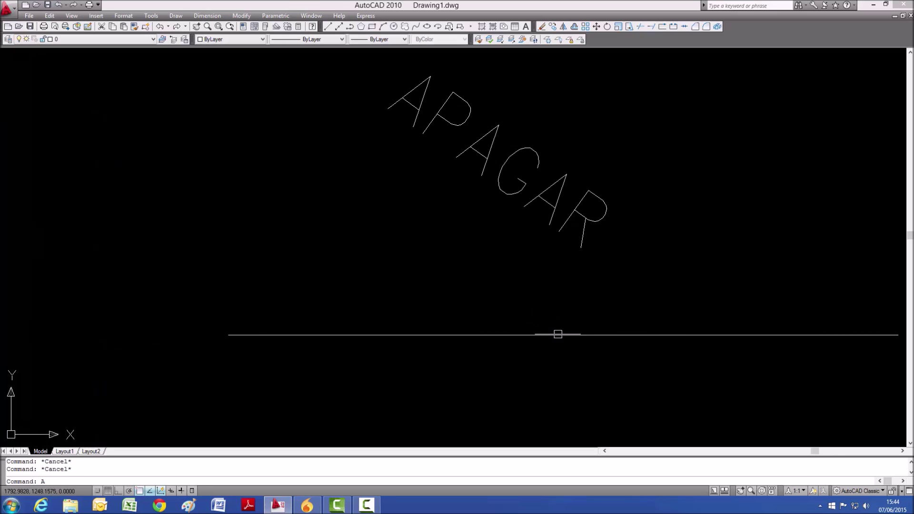
pyautogui.write('l')
pyautogui.press('Return')
pyautogui.press('Escape')
pyautogui.press('Escape')
# Start aligning the tilted APAGAR text, matching the lower-left end of its first letter to a point near the middle of the horizontal line.
pyautogui.write('al')
pyautogui.press('Return')
pyautogui.click(601, 135)
pyautogui.click(427, 128)
pyautogui.press('Return')
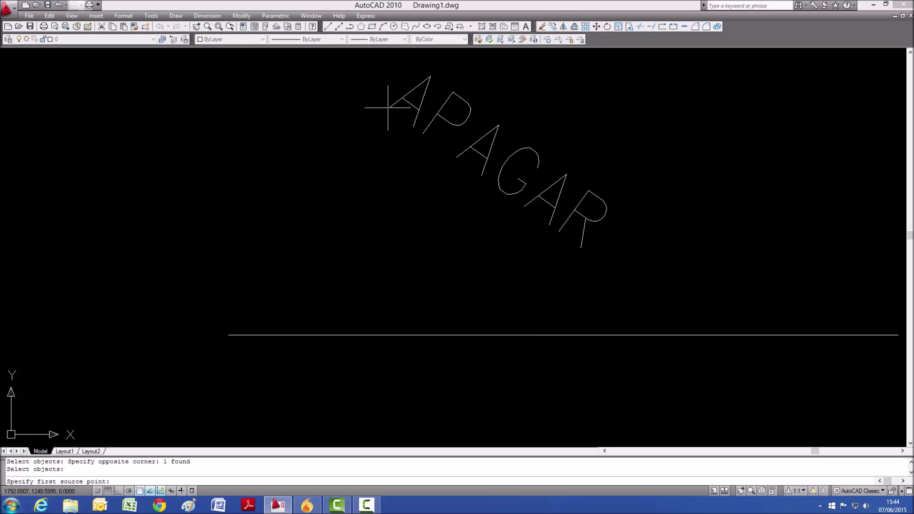
pyautogui.click(388, 108)
pyautogui.click(530, 335)
# Match the right foot of the last A to a point farther left on the line without scaling, and undo the alignment.
pyautogui.click(550, 225)
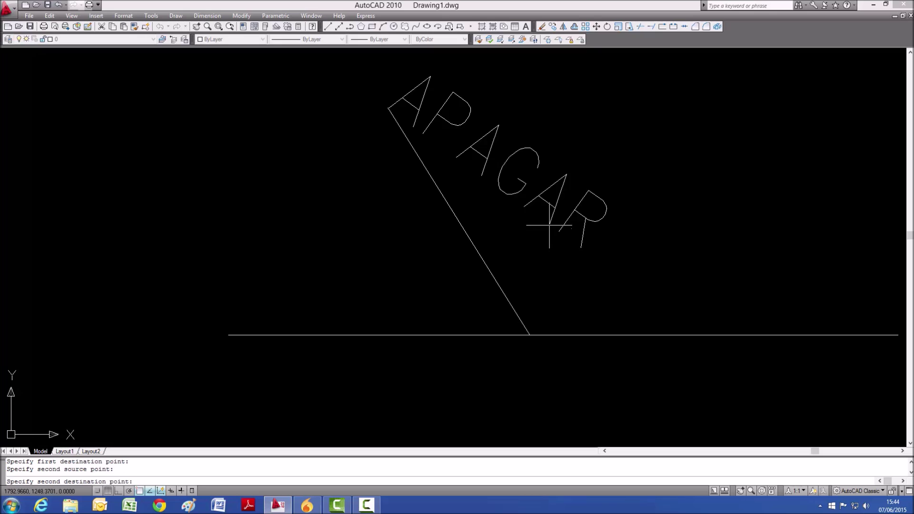
pyautogui.click(368, 335)
pyautogui.press('Return')
pyautogui.press('Return')
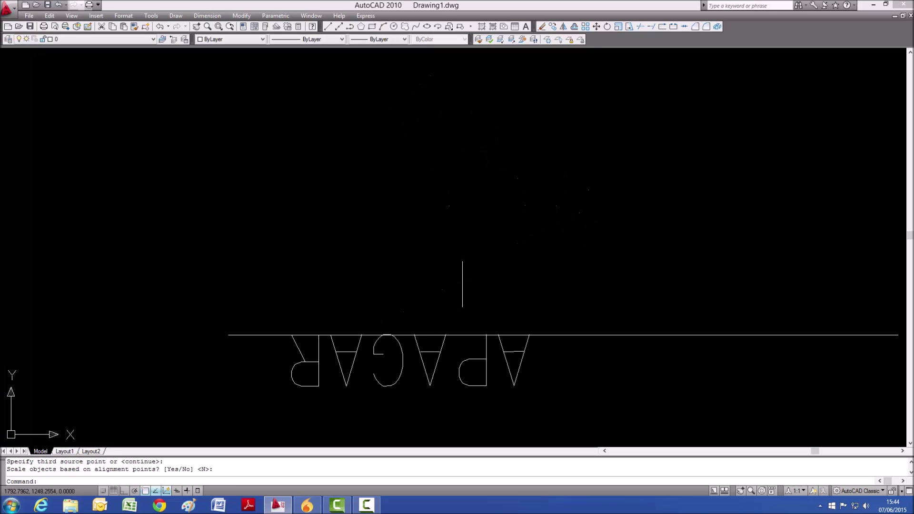
pyautogui.press('Escape')
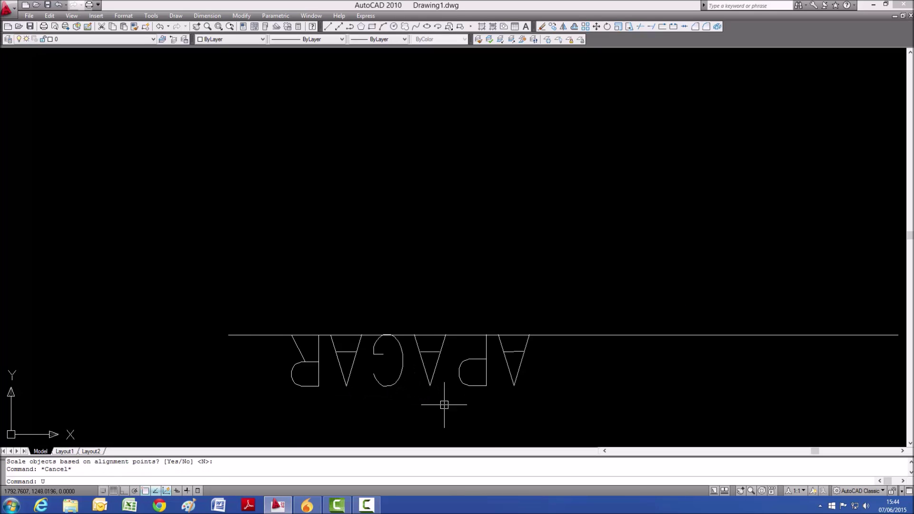
pyautogui.hotkey('ctrl', 'z')
# Start aligning the tilted APAGAR text again, matching its first letter's lower-left end to the point directly below on the horizontal line.
pyautogui.write('Al')
pyautogui.press('Return')
pyautogui.click(598, 208)
pyautogui.click(449, 112)
pyautogui.press('Return')
pyautogui.click(388, 109)
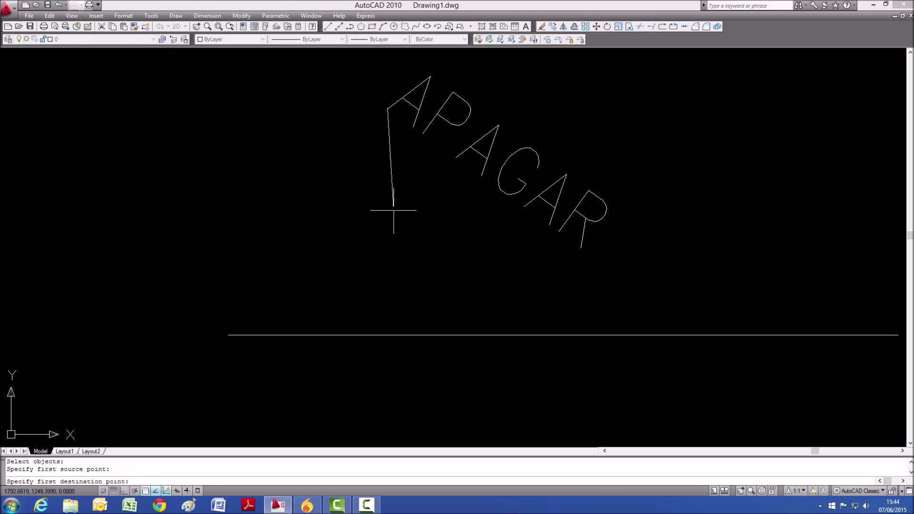
pyautogui.click(388, 336)
# Match the right foot of the text's middle A to the line point directly below it and finish the alignment without scaling.
pyautogui.click(481, 180)
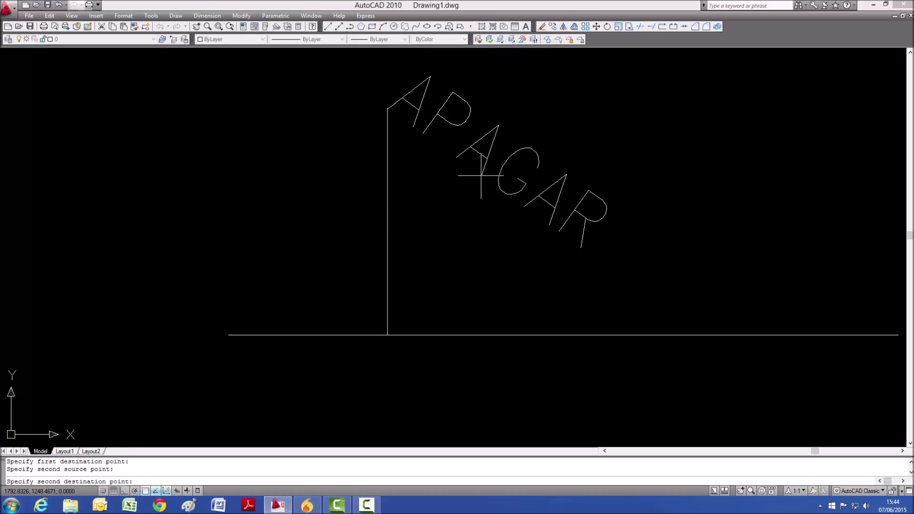
pyautogui.click(481, 335)
pyautogui.press('Return')
pyautogui.press('Return')
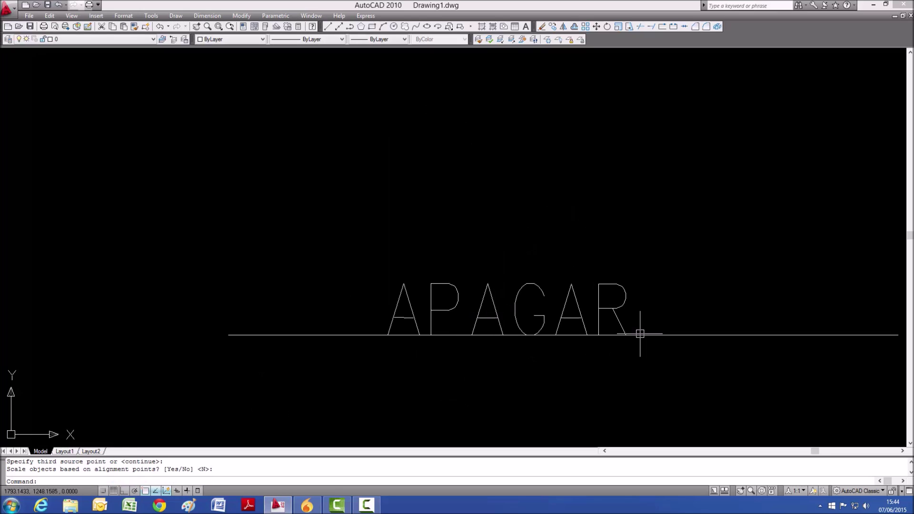
pyautogui.scroll(-4, 456, 243)
pyautogui.press('Escape')
pyautogui.press('Escape')
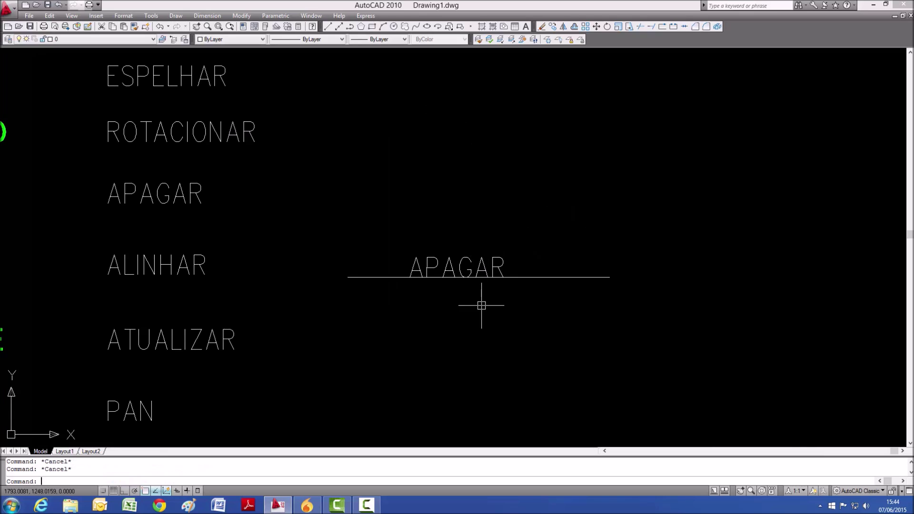
pyautogui.scroll(-4, 470, 123)
pyautogui.scroll(3, 362, 152)
pyautogui.press('BackSpace')
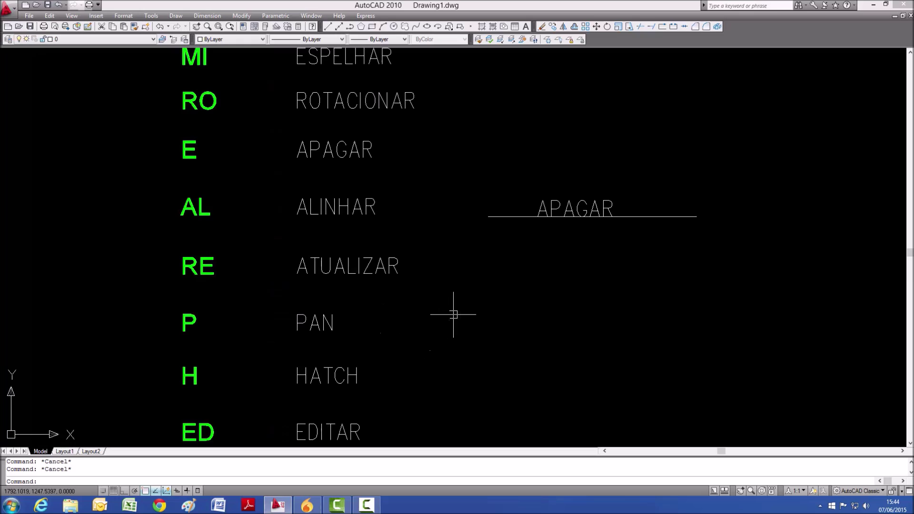
pyautogui.scroll(2, 653, 220)
pyautogui.click(656, 229)
pyautogui.click(620, 242)
pyautogui.scroll(-4, 562, 250)
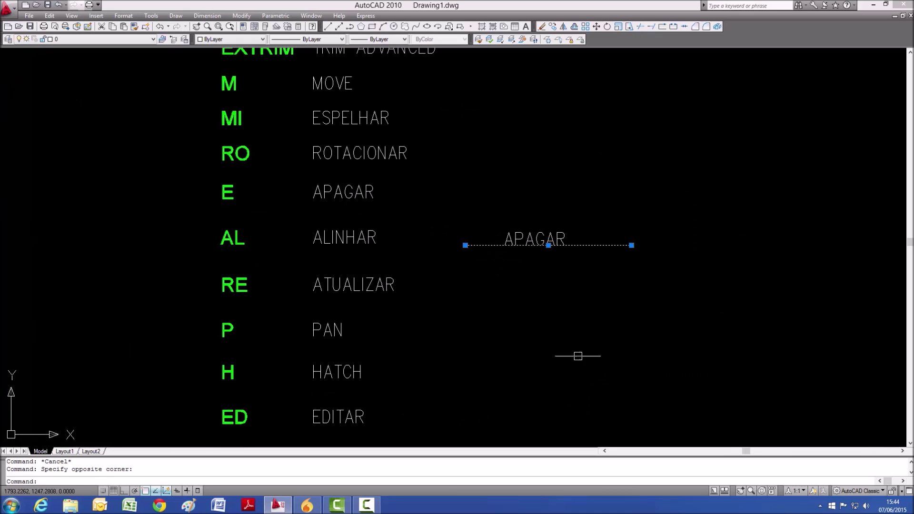
pyautogui.scroll(1, 482, 246)
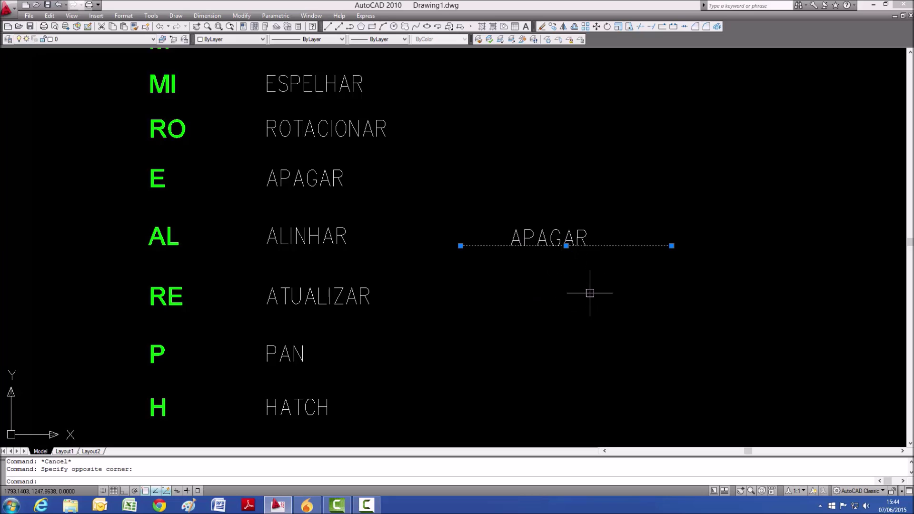
pyautogui.press('Escape')
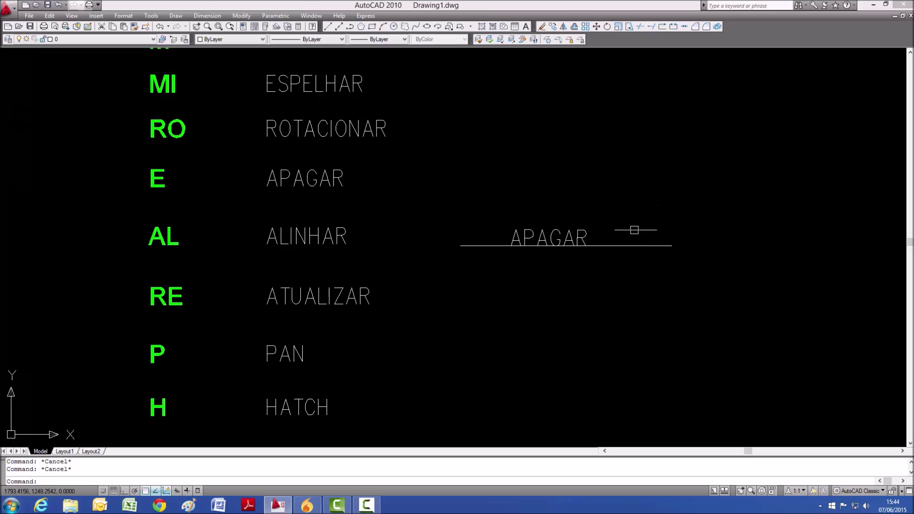
# Erase the aligned APAGAR text resting on the horizontal line.
pyautogui.write('E')
pyautogui.press('Return')
pyautogui.click(571, 236)
pyautogui.press('Return')
# Erase the horizontal line beside the ALINHAR entry using a selection window.
pyautogui.click(554, 248)
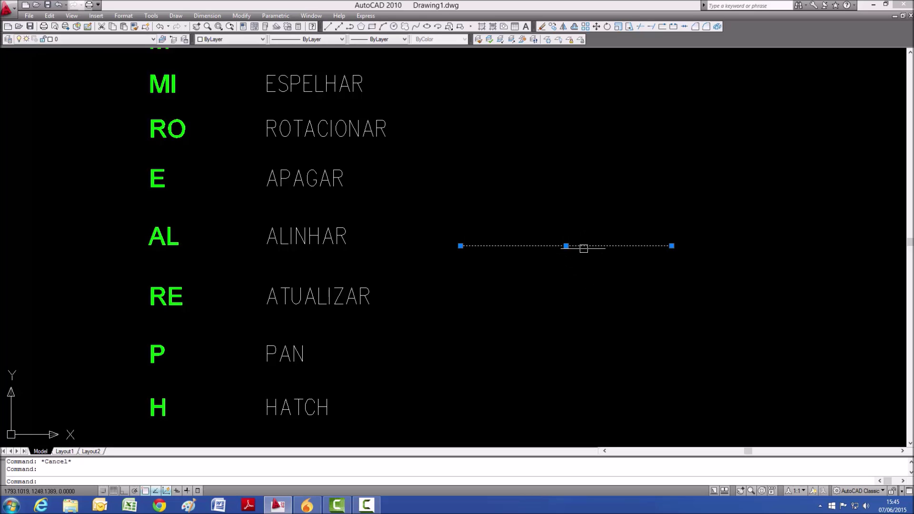
pyautogui.press('Escape')
pyautogui.press('Escape')
pyautogui.write('E')
pyautogui.press('Return')
pyautogui.click(600, 190)
pyautogui.click(548, 272)
pyautogui.press('Return')
# Use the Pan command to shift the view around the PAN and HATCH entries of the list, and leave the command.
pyautogui.scroll(-2, 480, 211)
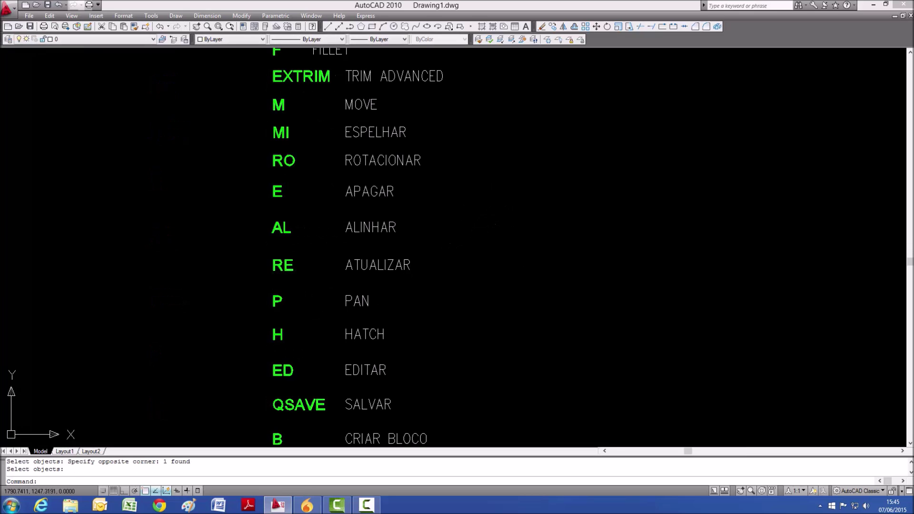
pyautogui.scroll(3, 302, 319)
pyautogui.press('Escape')
pyautogui.press('Escape')
pyautogui.write('P')
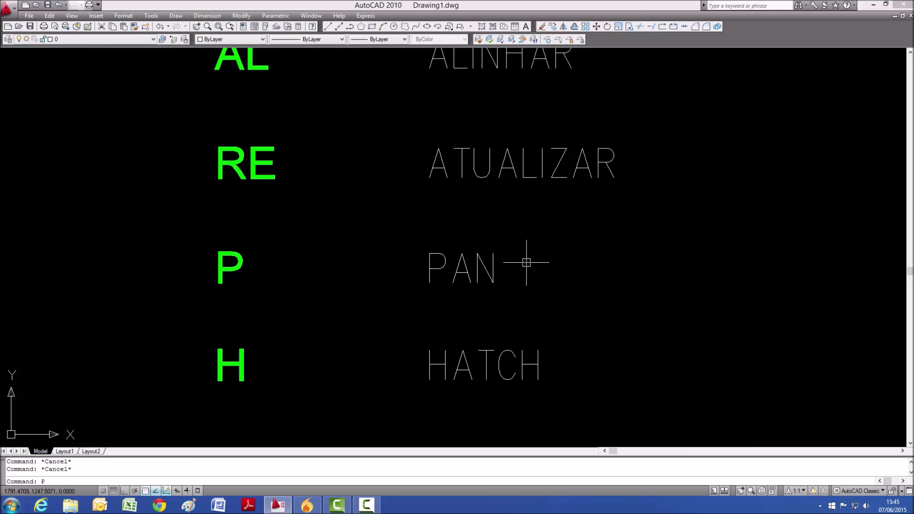
pyautogui.press('Return')
pyautogui.moveTo(544, 221); pyautogui.dragTo(521, 118)
pyautogui.moveTo(511, 180); pyautogui.dragTo(492, 214)
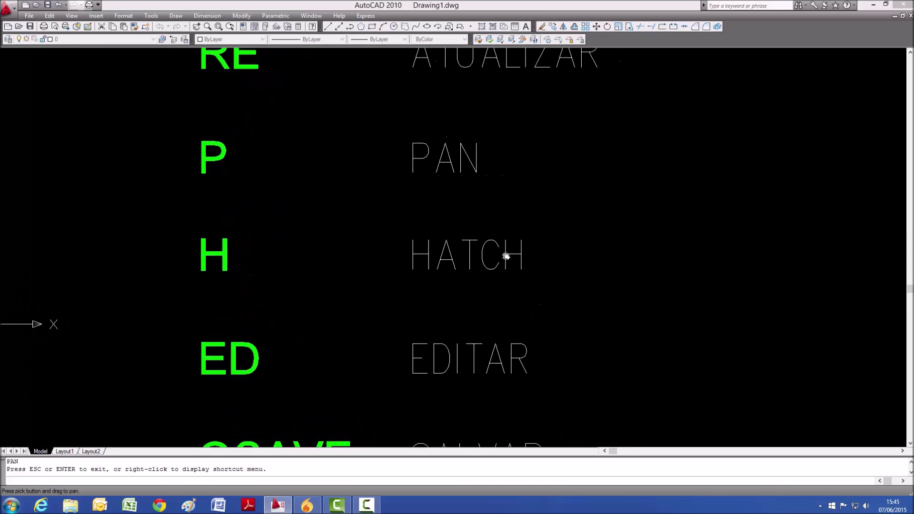
pyautogui.press('Escape')
pyautogui.press('Escape')
# Draw a nearly square rectangle in the empty area beside the PAN and HATCH entries.
pyautogui.scroll(-4, 318, 316)
pyautogui.scroll(3, 429, 258)
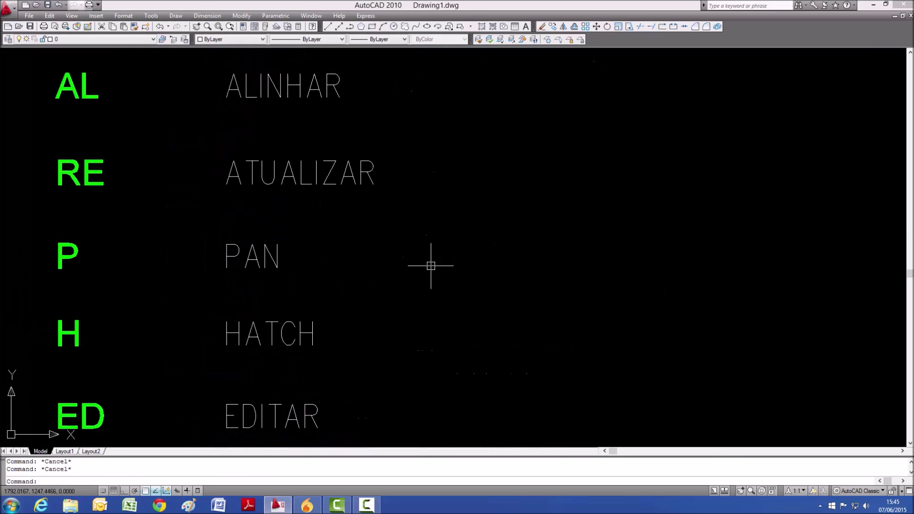
pyautogui.write('REC')
pyautogui.press('Return')
pyautogui.click(476, 218)
pyautogui.click(628, 352)
pyautogui.press('Escape')
pyautogui.press('Escape')
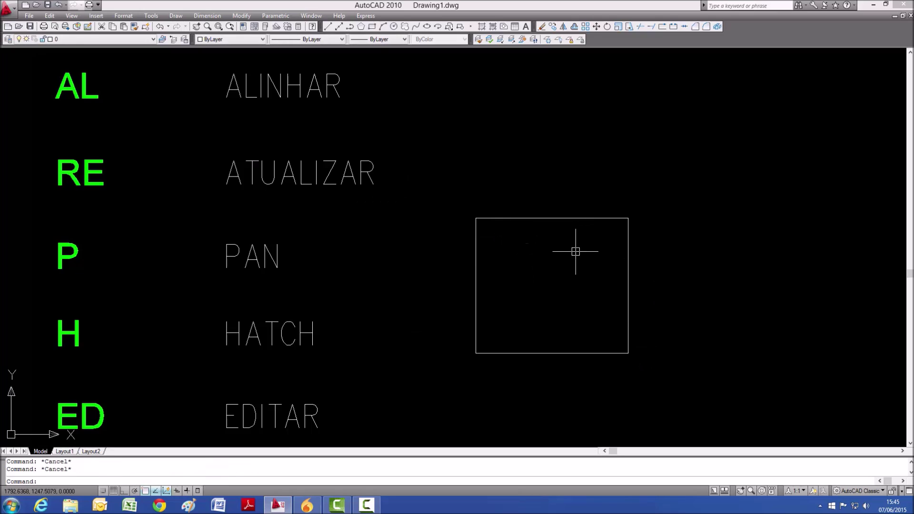
# Hatch the rectangle with the predefined SOLID pattern by picking a point inside it.
pyautogui.write('H')
pyautogui.press('Return')
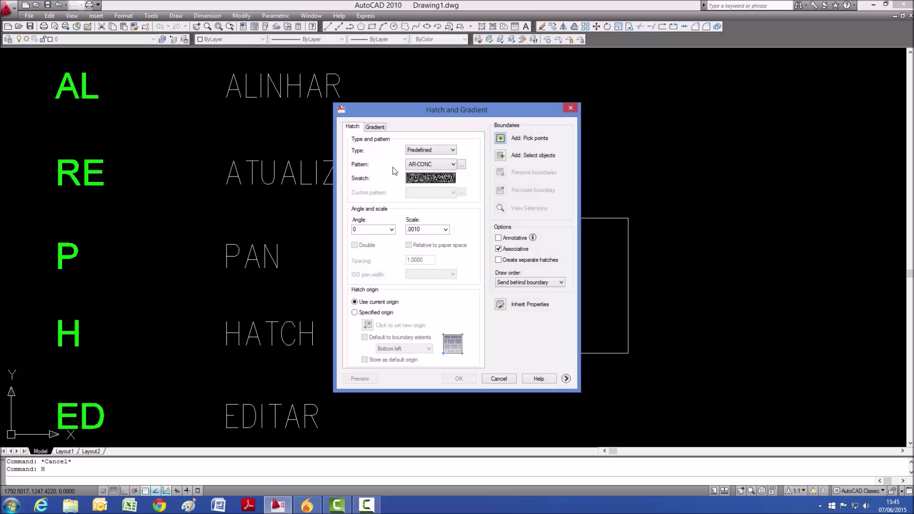
pyautogui.click(445, 182)
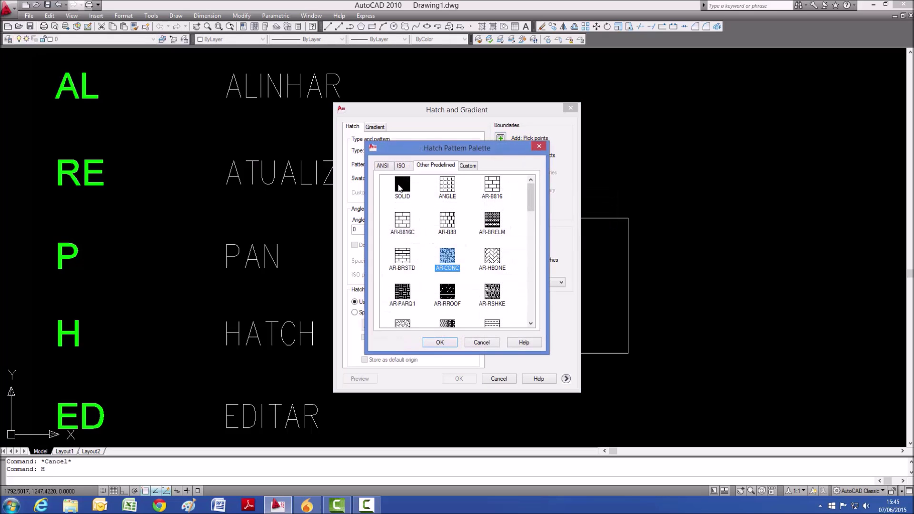
pyautogui.click(404, 190)
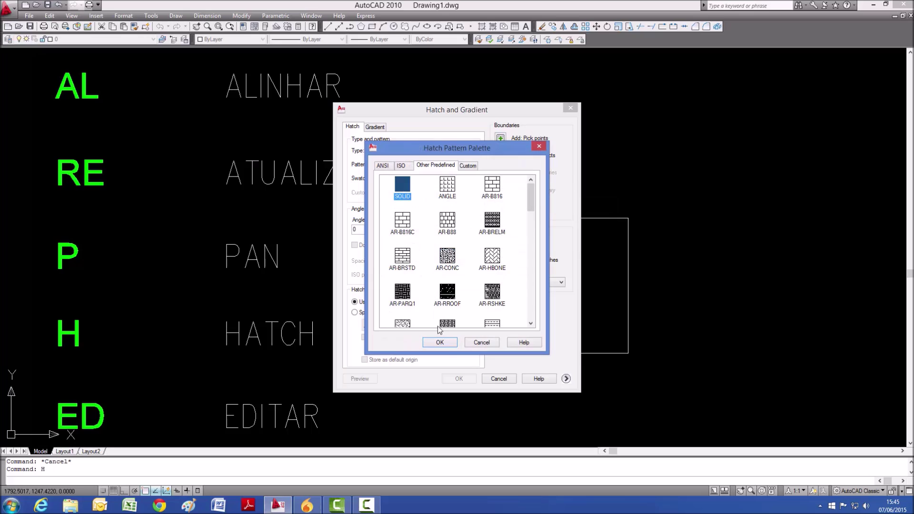
pyautogui.click(440, 344)
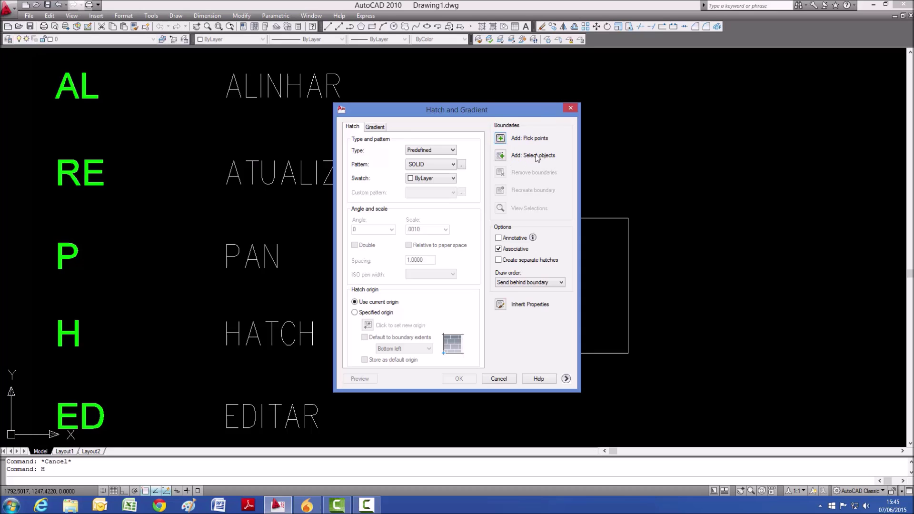
pyautogui.click(500, 139)
pyautogui.click(561, 299)
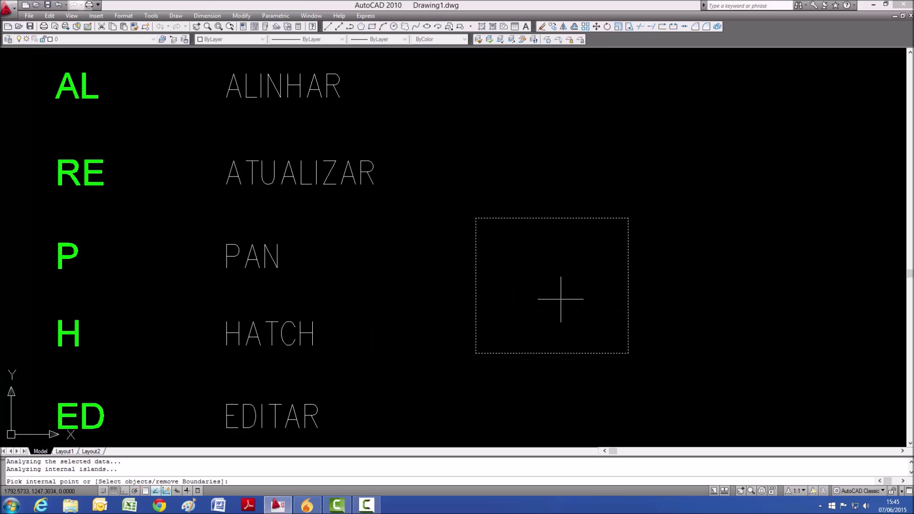
pyautogui.press('Return')
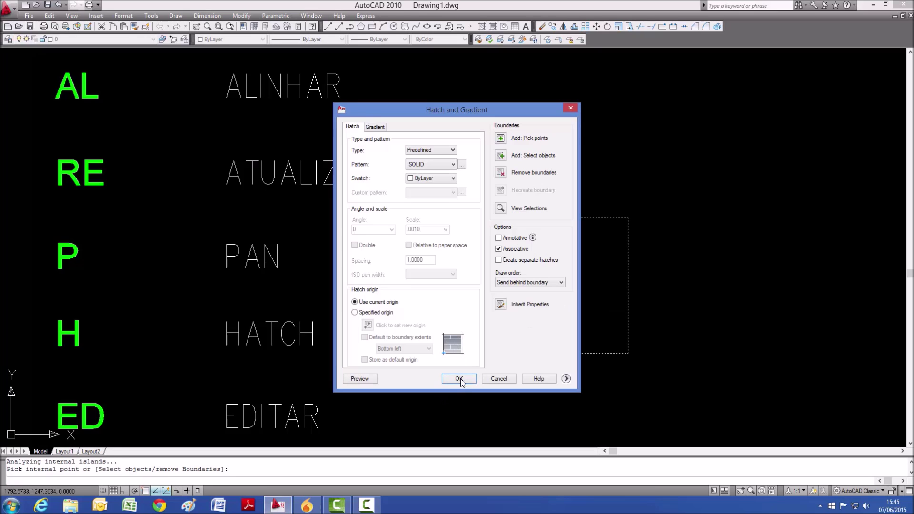
pyautogui.click(459, 379)
# Remove the solid hatch from the rectangle, keeping its outline.
pyautogui.click(579, 286)
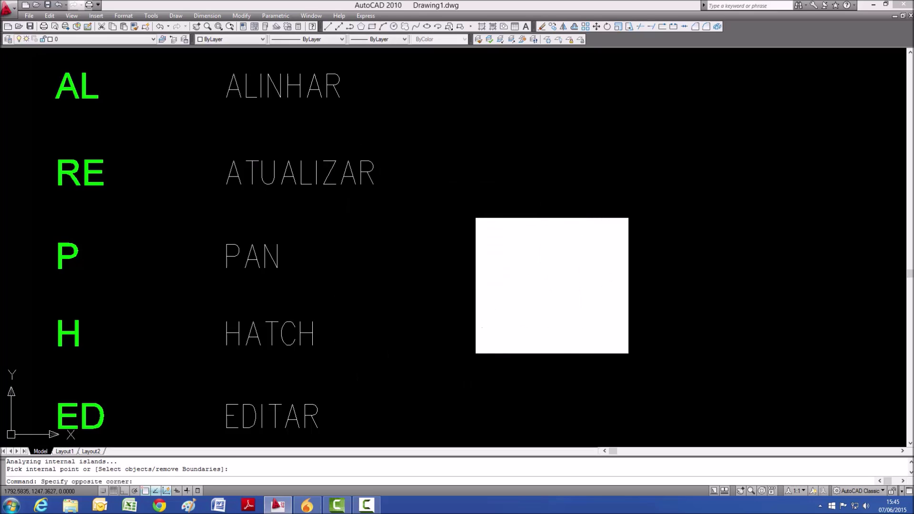
pyautogui.click(638, 275)
pyautogui.press('Escape')
pyautogui.press('Escape')
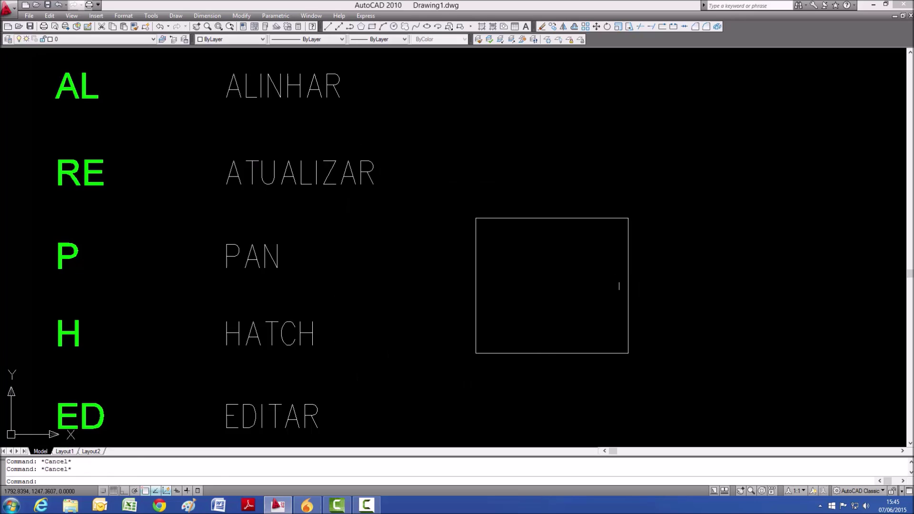
# Hatch the rectangle with the SOLID pattern by selecting its outline as the boundary object, and remove the fill.
pyautogui.write('H')
pyautogui.press('Return')
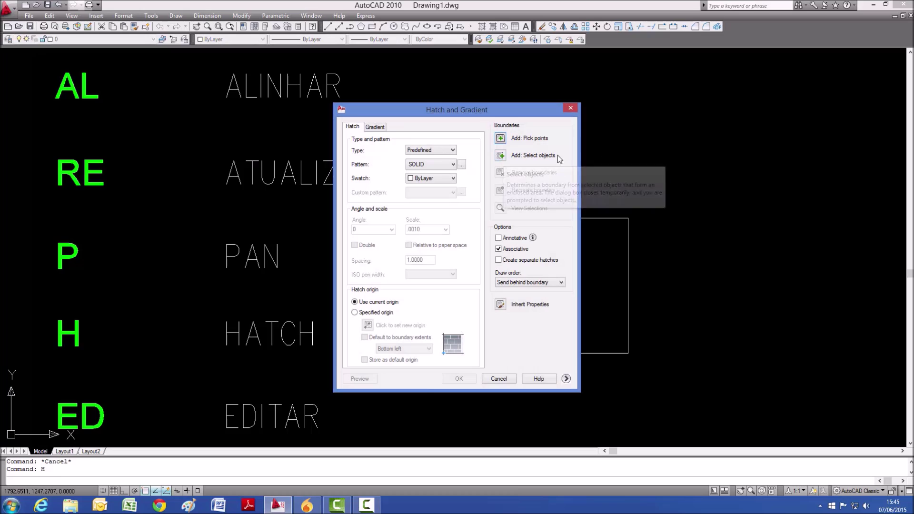
pyautogui.click(537, 157)
pyautogui.click(569, 217)
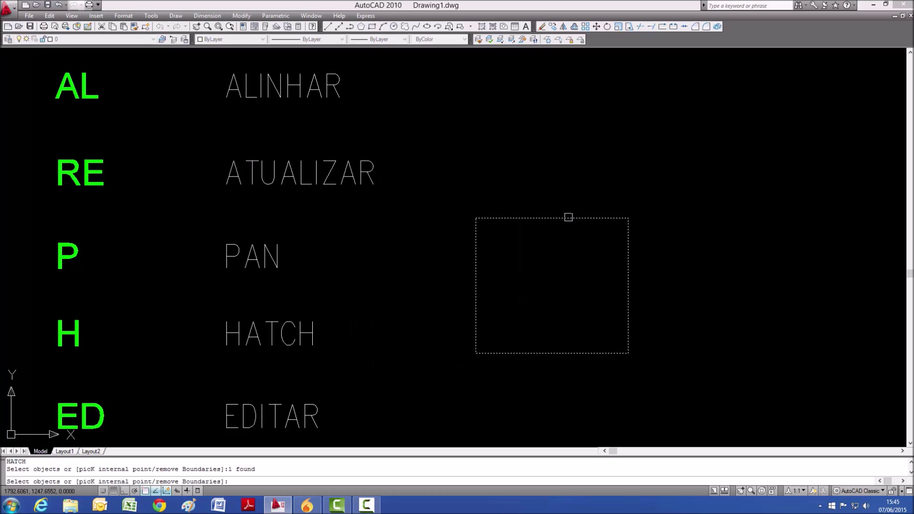
pyautogui.press('Return')
pyautogui.click(470, 382)
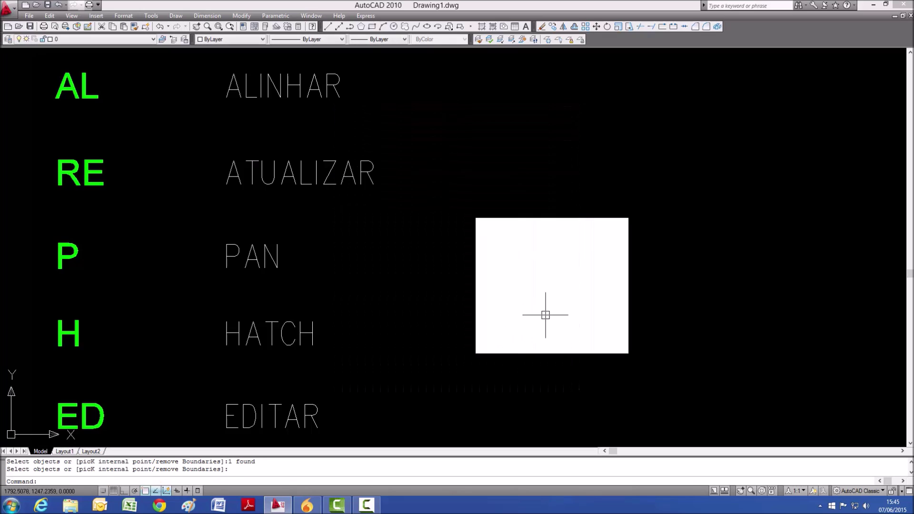
pyautogui.press('Escape')
pyautogui.press('Escape')
# Set up a new hatch with the AR-CONC pattern at a scale of 1.
pyautogui.write('H')
pyautogui.press('Return')
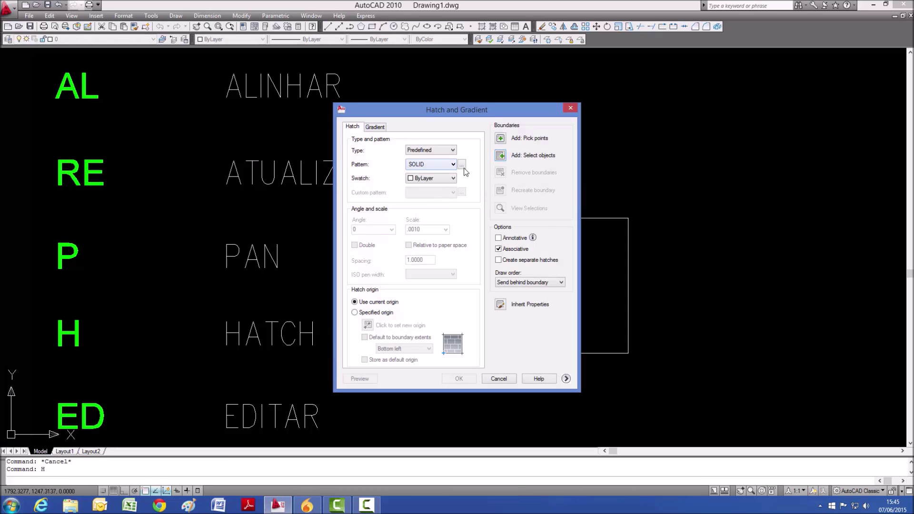
pyautogui.click(462, 164)
pyautogui.click(451, 262)
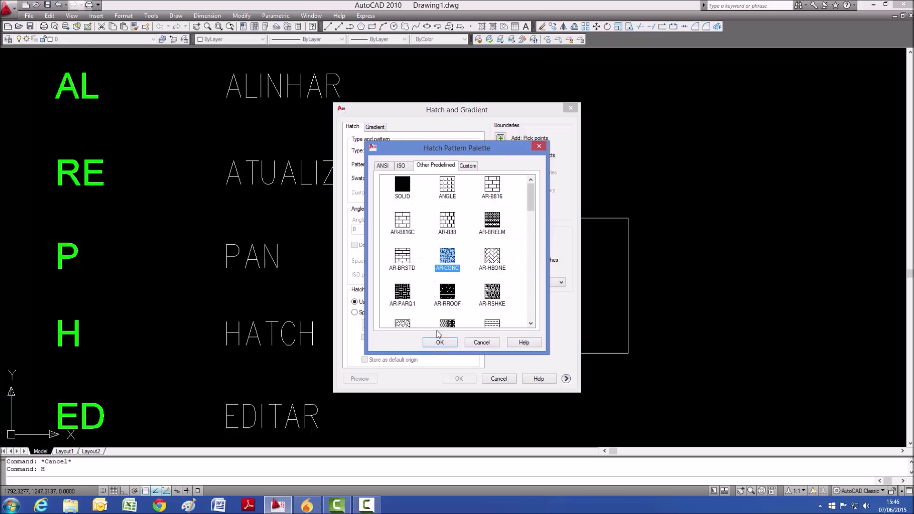
pyautogui.click(440, 344)
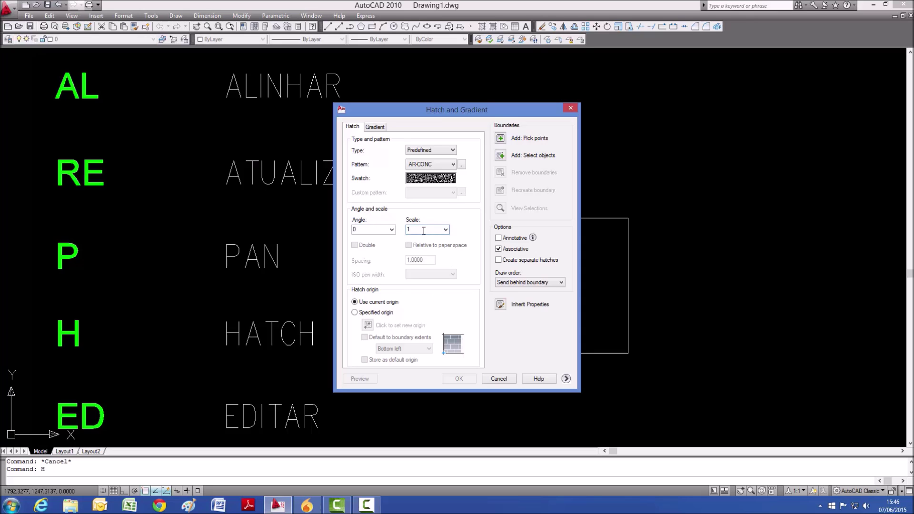
# Try to apply the AR-CONC hatch to the rectangle by picking a point inside it.
pyautogui.click(501, 139)
pyautogui.click(562, 288)
pyautogui.press('Return')
pyautogui.click(460, 379)
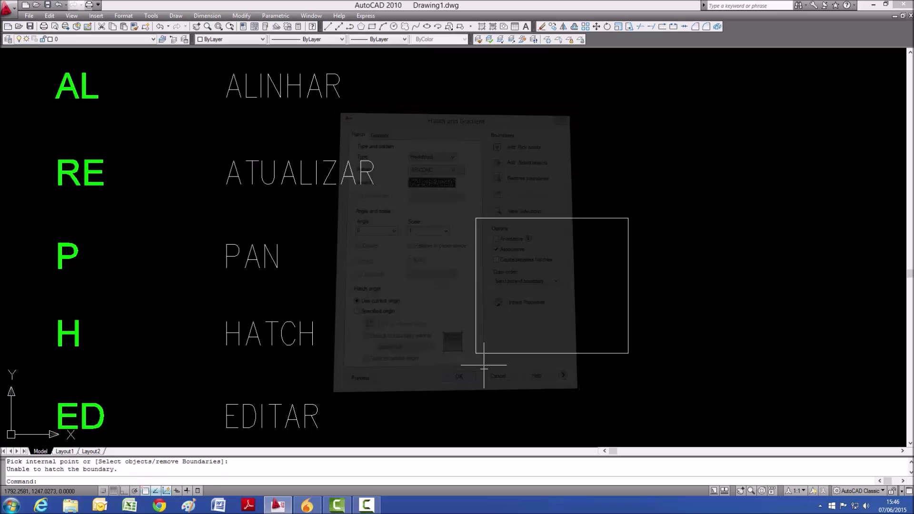
pyautogui.press('Escape')
pyautogui.press('Escape')
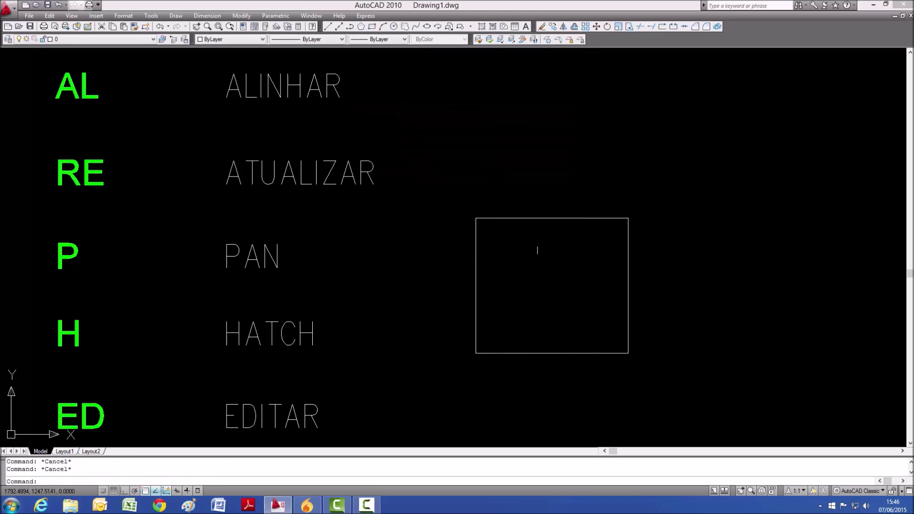
# Hatch the rectangle with the AR-CONC pattern at a scale of .001 by picking a point inside it.
pyautogui.press('Return')
pyautogui.doubleClick(439, 230)
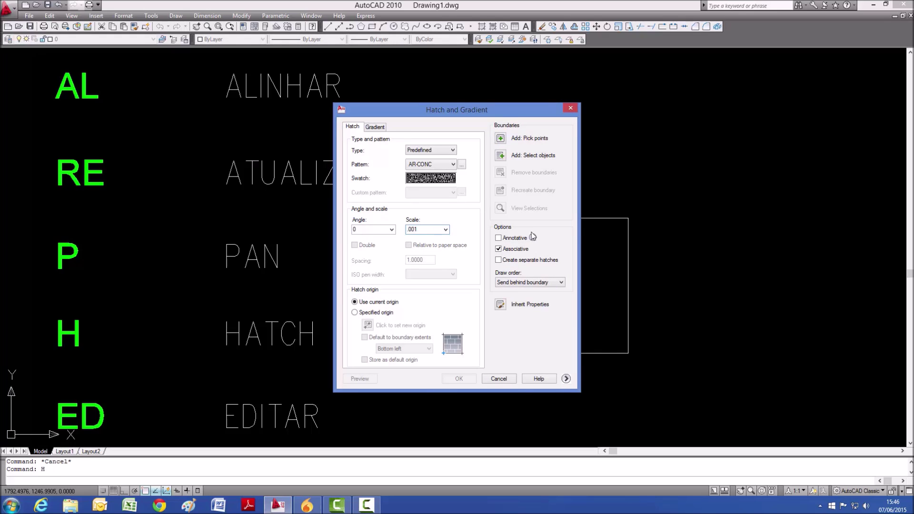
pyautogui.click(500, 138)
pyautogui.click(561, 295)
pyautogui.press('Return')
pyautogui.click(466, 379)
pyautogui.scroll(4, 562, 317)
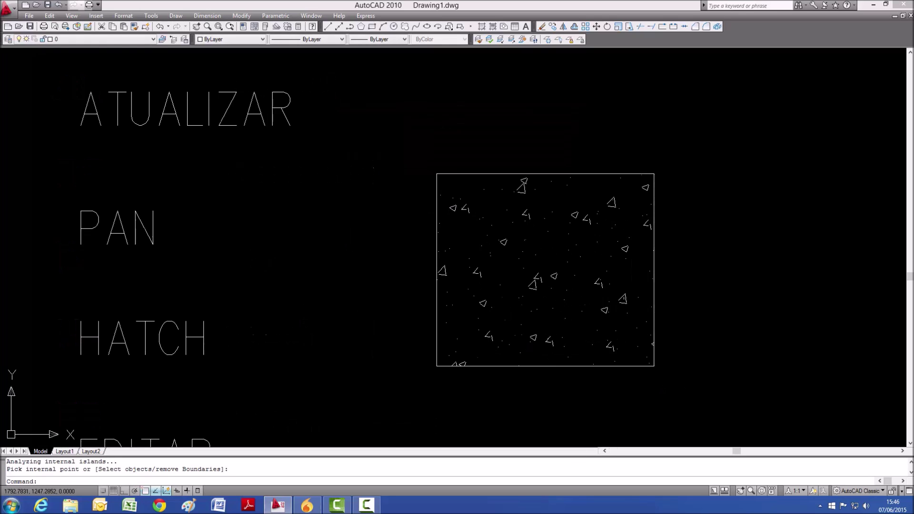
# Edit the rectangle's AR-CONC hatch and change its pattern scale.
pyautogui.doubleClick(512, 247)
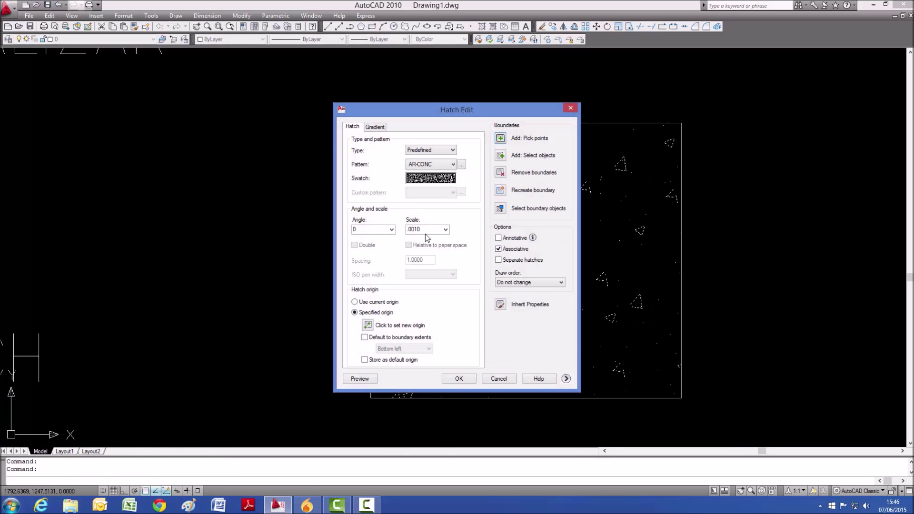
pyautogui.write('07')
pyautogui.press('Return')
pyautogui.press('Escape')
# Erase the rectangle together with its hatch.
pyautogui.scroll(-5, 543, 219)
pyautogui.scroll(3, 479, 210)
pyautogui.write('e')
pyautogui.press('Return')
pyautogui.click(682, 168)
pyautogui.click(528, 213)
pyautogui.press('Return')
# Edit the label beside the ED shortcut with the text edit command, retyping it as EDITAR.
pyautogui.scroll(-2, 391, 215)
pyautogui.scroll(3, 290, 315)
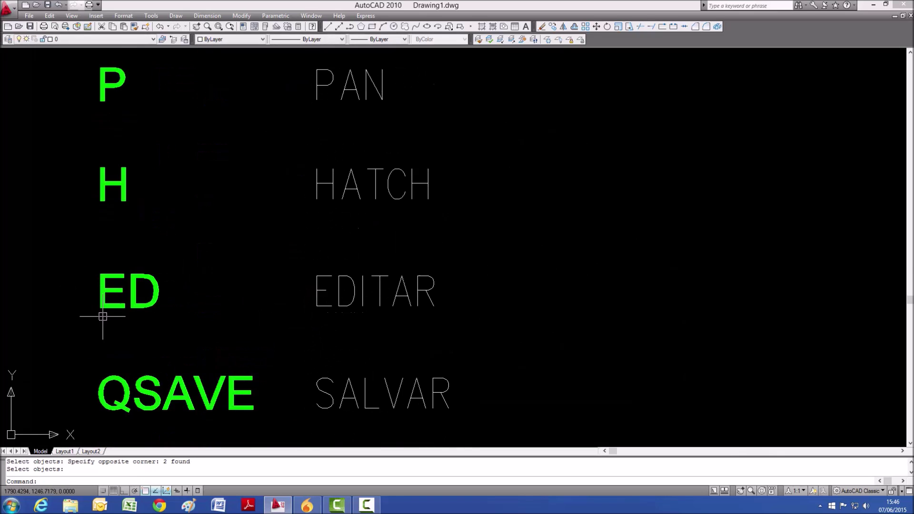
pyautogui.scroll(2, 98, 293)
pyautogui.press('Escape')
pyautogui.write('ed')
pyautogui.press('Return')
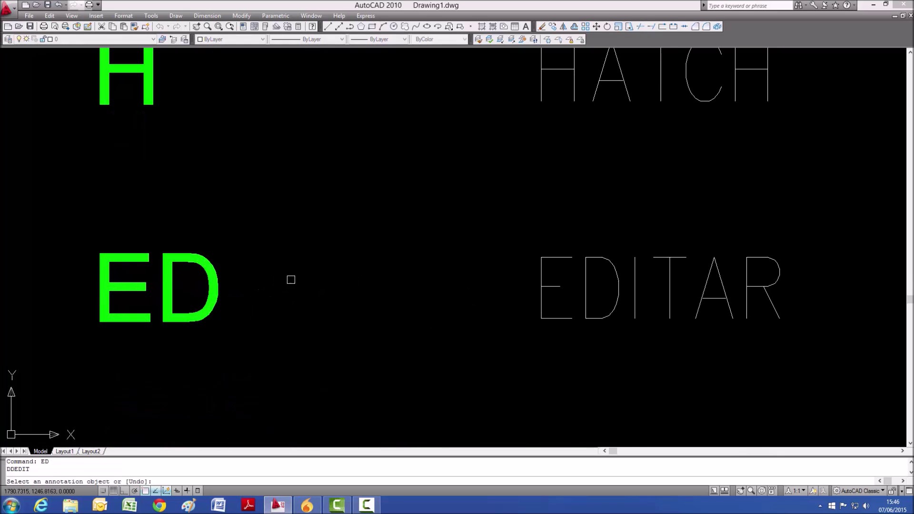
pyautogui.click(537, 268)
pyautogui.write('EDITAR')
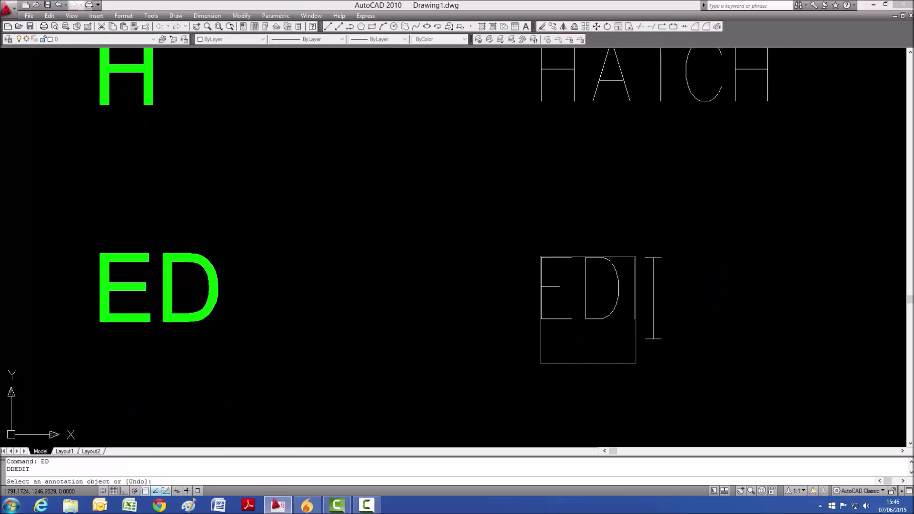
pyautogui.press('Return')
pyautogui.scroll(-2, 424, 316)
pyautogui.press('Escape')
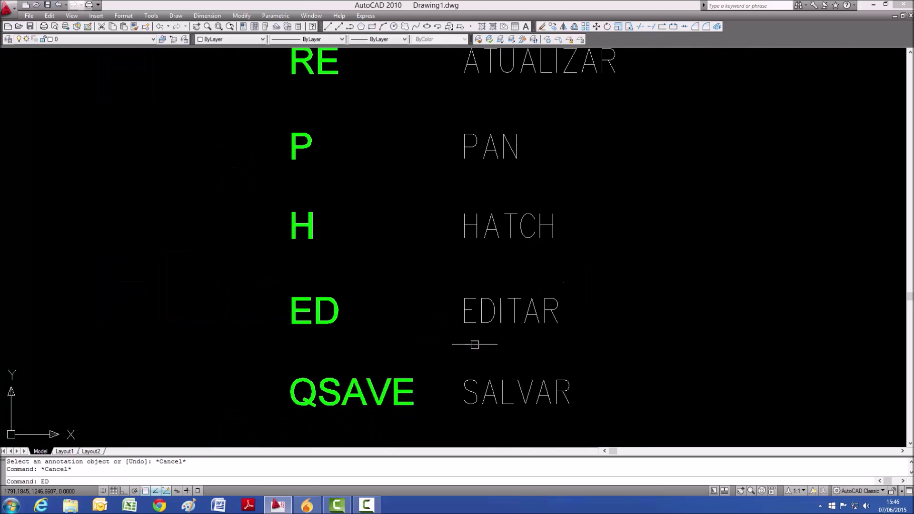
# Edit the ED shortcut's description once more, replacing its text with EDITAR again.
pyautogui.write('ed')
pyautogui.press('Return')
pyautogui.click(488, 311)
pyautogui.write('EDITAR')
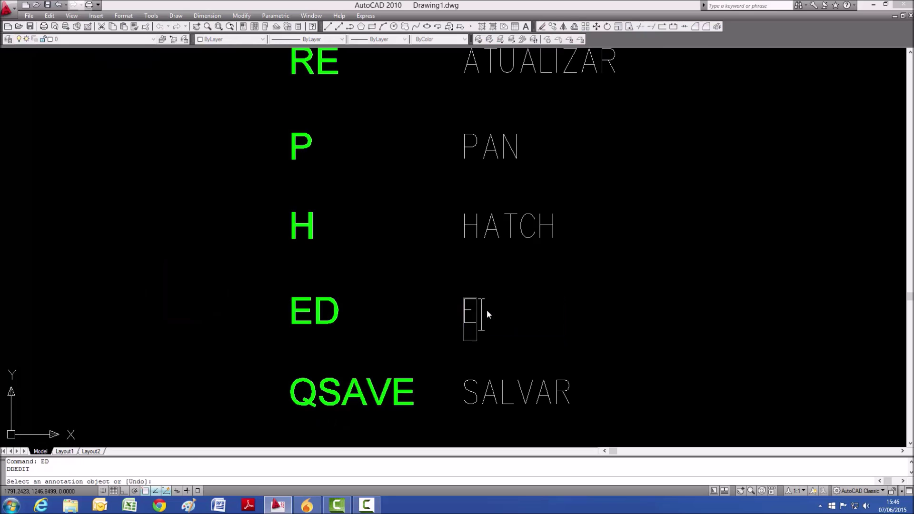
pyautogui.press('Return')
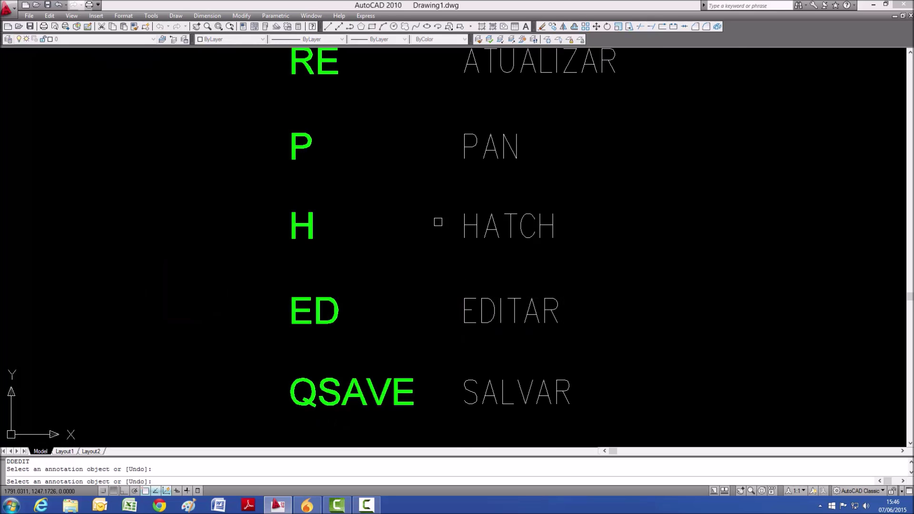
# End the text editing, start QSAVE and dismiss the save dialog without saving the drawing.
pyautogui.scroll(-2, 438, 222)
pyautogui.scroll(2, 467, 381)
pyautogui.scroll(1, 418, 327)
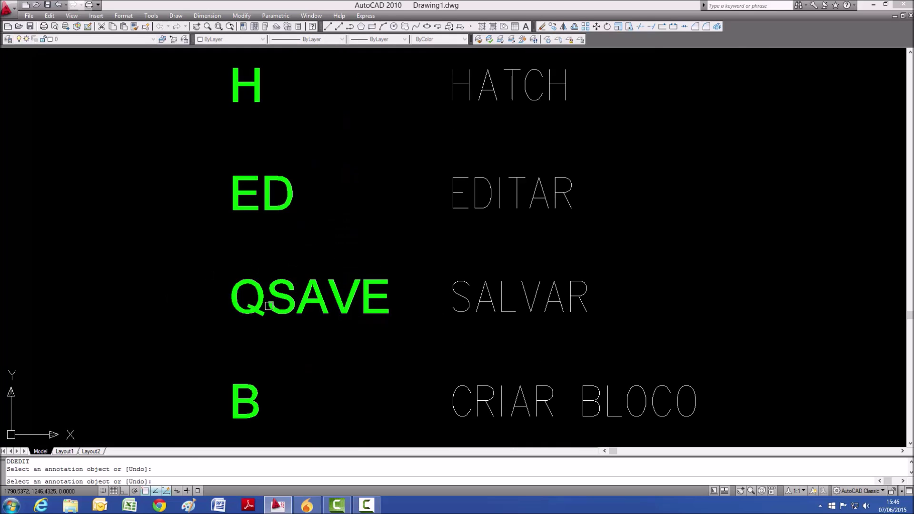
pyautogui.press('Escape')
pyautogui.press('Escape')
pyautogui.press('Escape')
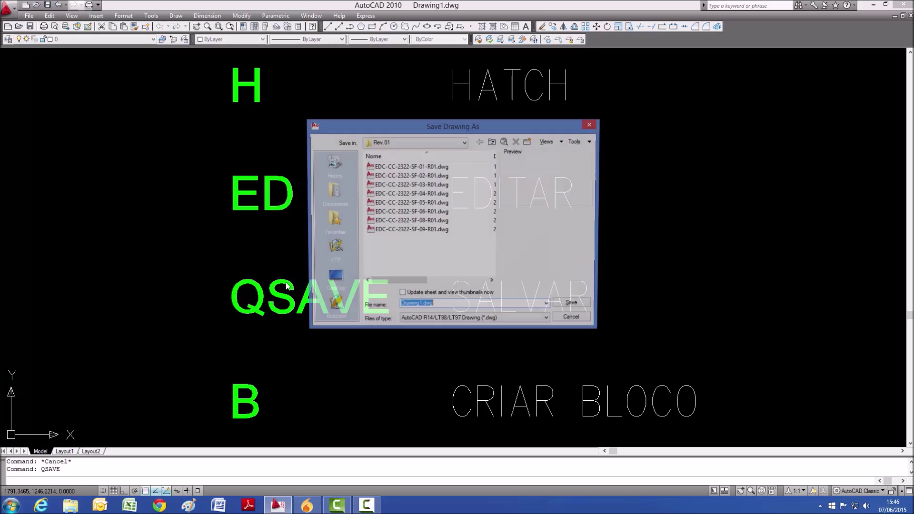
pyautogui.click(583, 322)
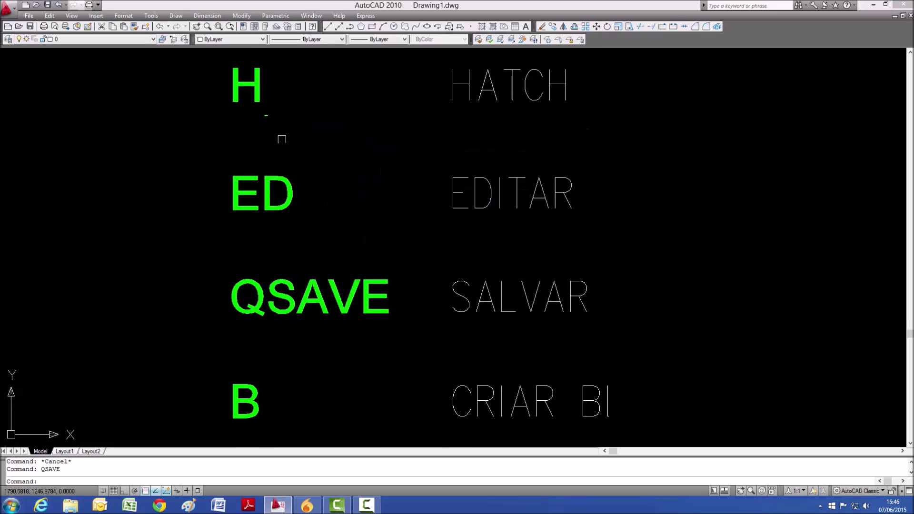
# Draw four separate lines crossing near one common point beside the CRIAR BLOCO entry, forming a star.
pyautogui.scroll(-4, 282, 138)
pyautogui.scroll(3, 466, 346)
pyautogui.scroll(-4, 271, 292)
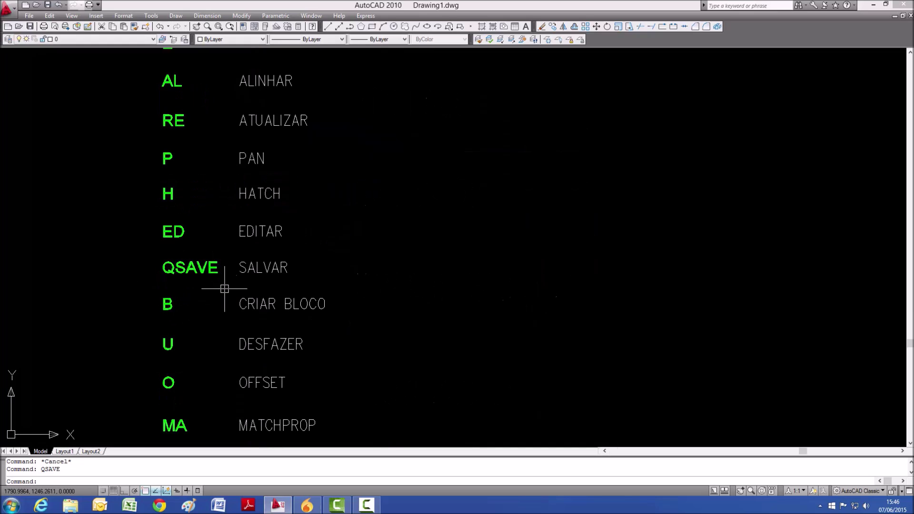
pyautogui.scroll(4, 225, 235)
pyautogui.scroll(2, 195, 383)
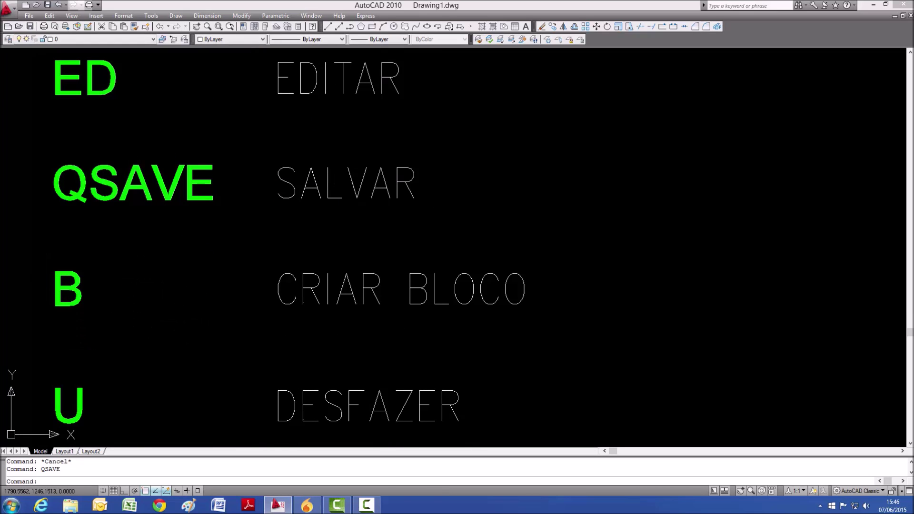
pyautogui.press('Escape')
pyautogui.press('Escape')
pyautogui.write('L')
pyautogui.press('Return')
pyautogui.click(617, 145)
pyautogui.click(764, 343)
pyautogui.press('Return')
pyautogui.press('Return')
pyautogui.click(765, 134)
pyautogui.click(603, 413)
pyautogui.click(702, 372)
pyautogui.press('Escape')
pyautogui.press('Return')
pyautogui.click(562, 252)
pyautogui.click(799, 252)
pyautogui.press('Escape')
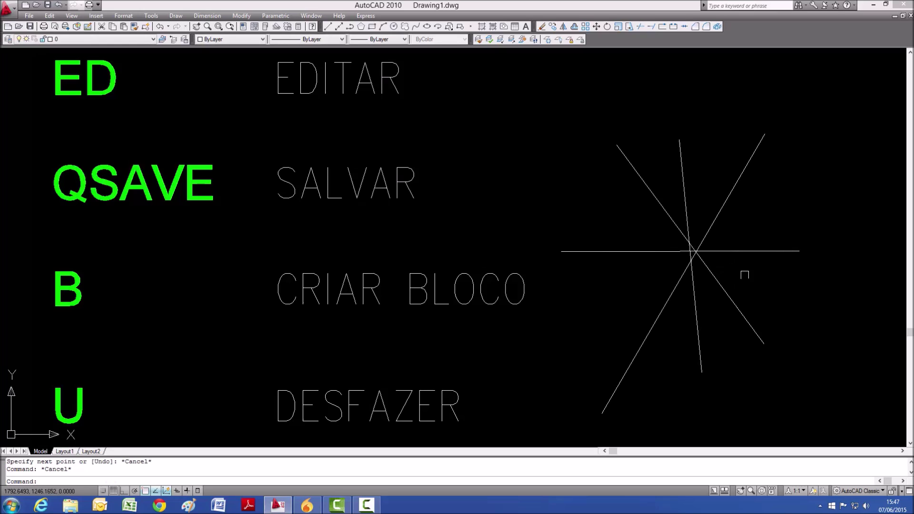
# Define a block named BLOCO from the four crossing lines, keeping the Convert to block option.
pyautogui.click(810, 162)
pyautogui.click(622, 298)
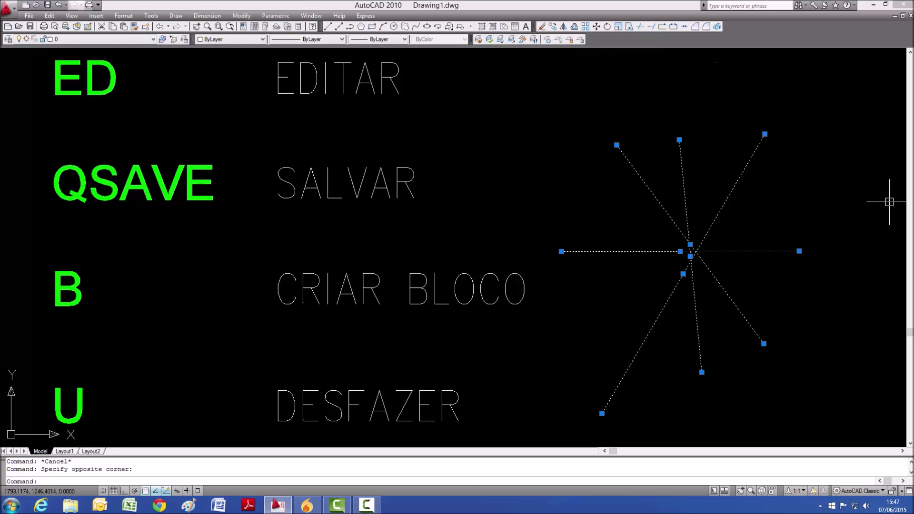
pyautogui.press('Escape')
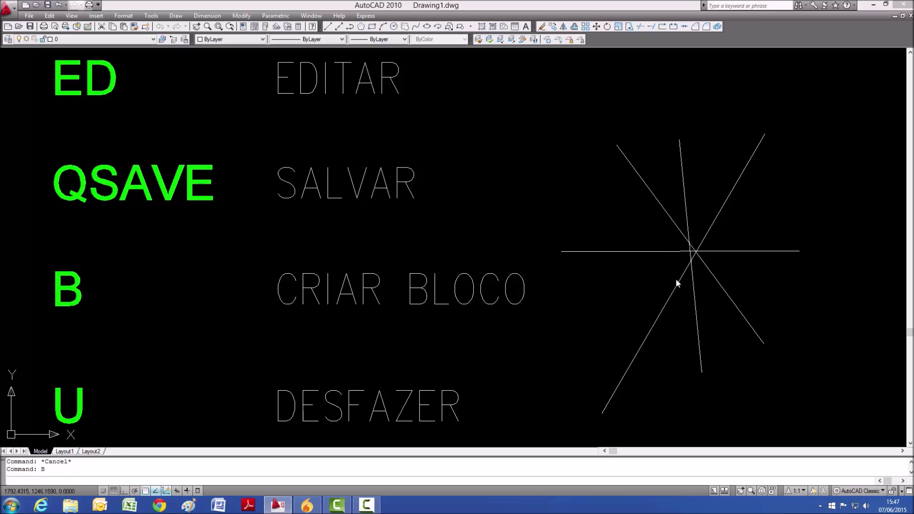
pyautogui.write('B')
pyautogui.press('Return')
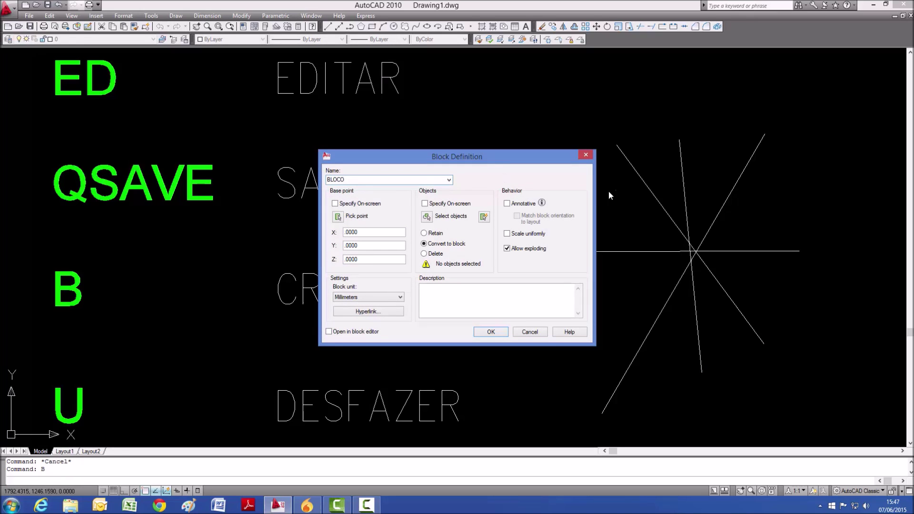
pyautogui.click(491, 332)
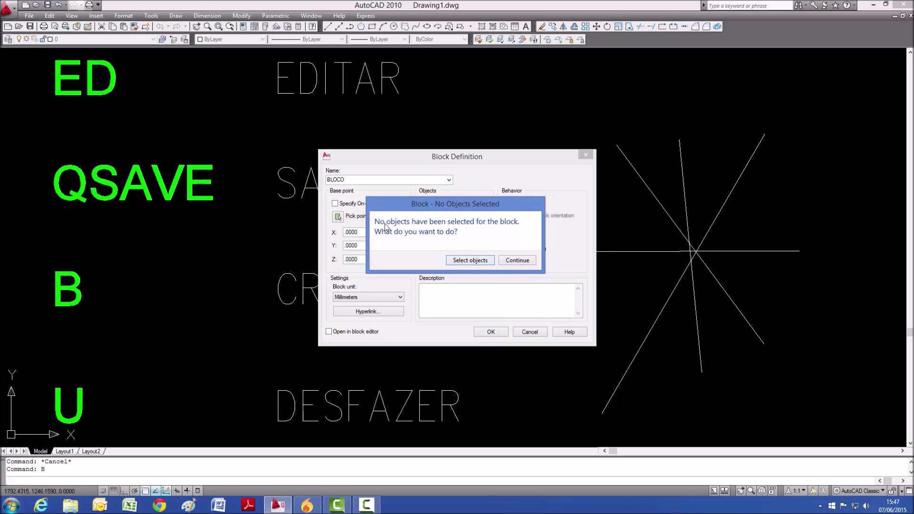
pyautogui.click(475, 260)
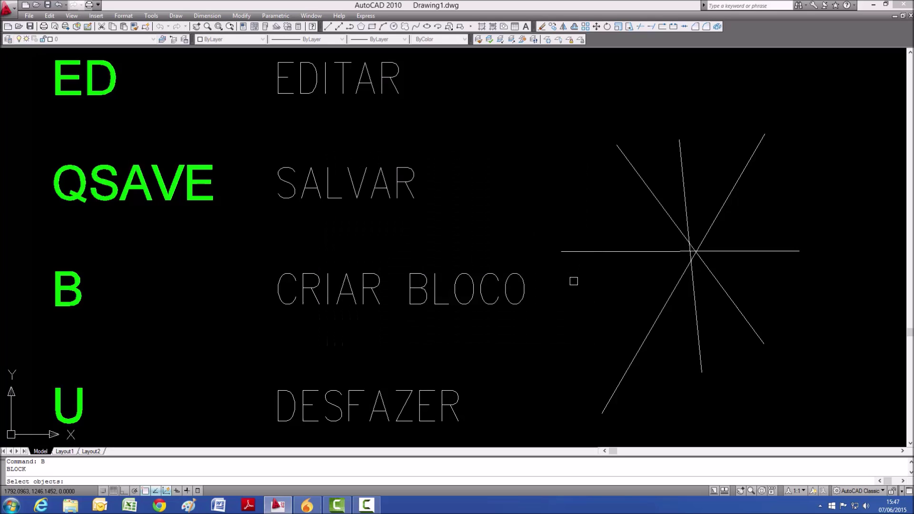
pyautogui.click(800, 138)
pyautogui.click(657, 311)
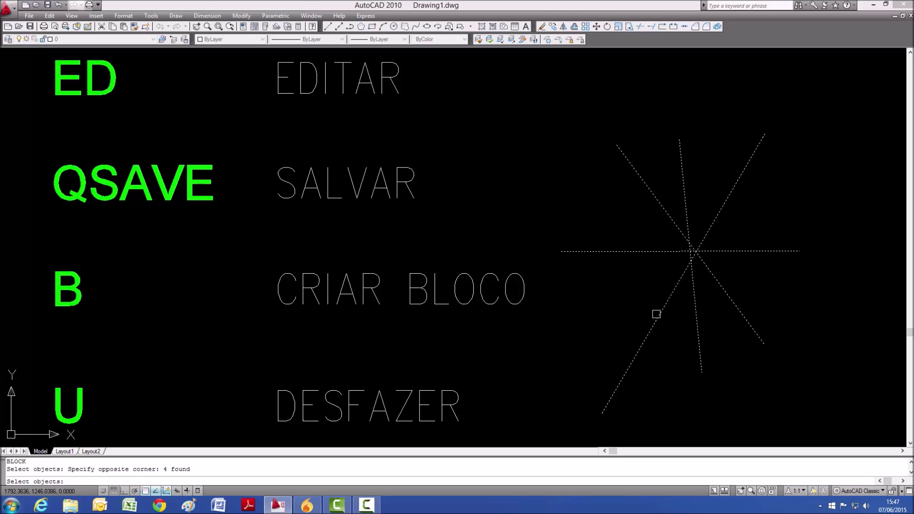
pyautogui.click(818, 95)
pyautogui.click(624, 338)
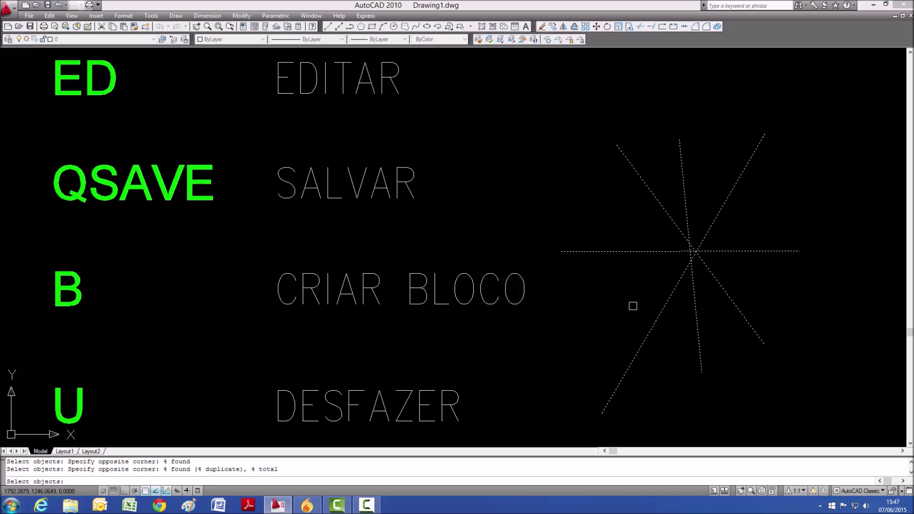
pyautogui.press('Return')
pyautogui.click(491, 332)
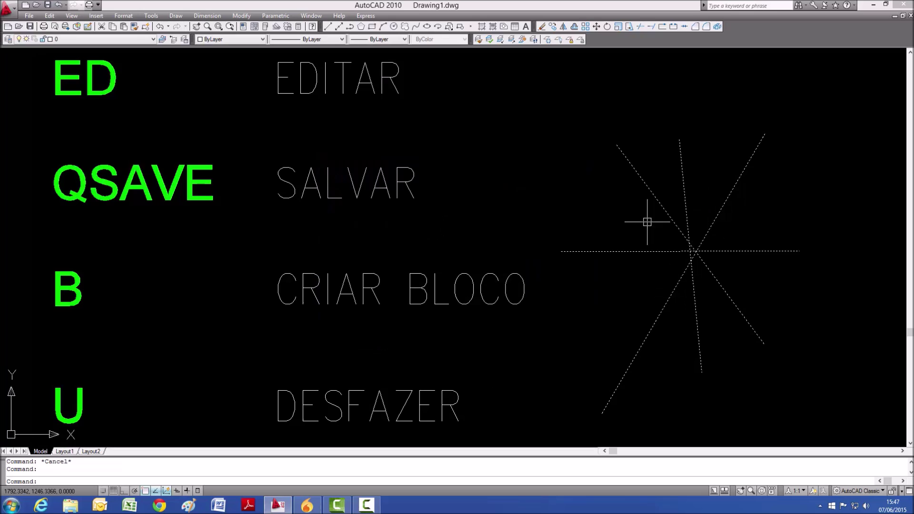
# Explode the block of crossing lines and select individual lines to check that they are separate.
pyautogui.press('Escape')
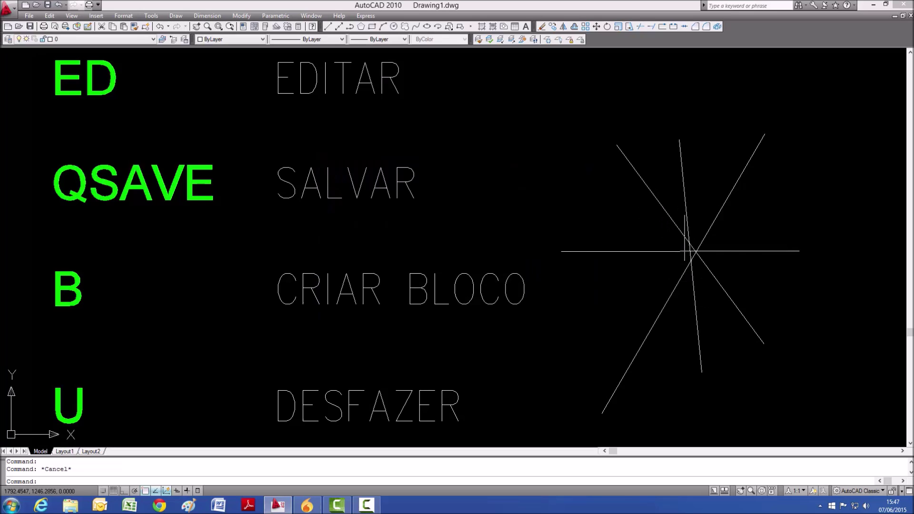
pyautogui.click(685, 238)
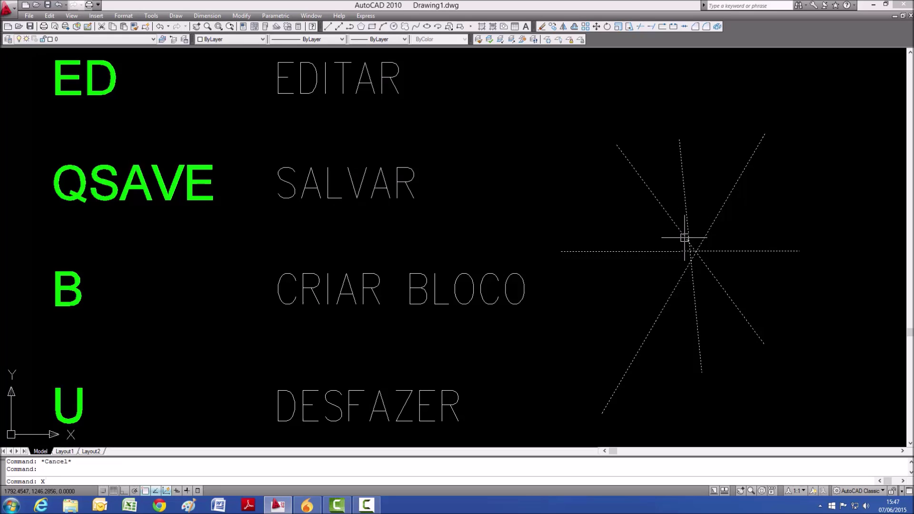
pyautogui.press('Escape')
pyautogui.click(689, 204)
pyautogui.click(639, 217)
pyautogui.press('Escape')
pyautogui.press('Escape')
# Erase all four crossing lines beside the CRIAR BLOCO entry.
pyautogui.write('e')
pyautogui.press('Return')
pyautogui.click(763, 208)
pyautogui.click(631, 281)
pyautogui.press('Return')
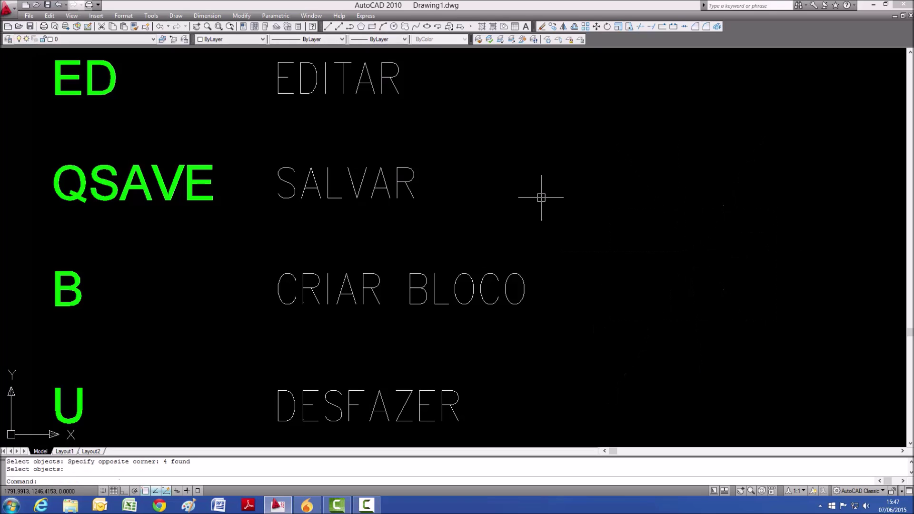
# Undo the recent operations one after another with the U command, from the erasure back through the drawing of the crossing lines.
pyautogui.scroll(-6, 541, 190)
pyautogui.scroll(3, 524, 241)
pyautogui.scroll(2, 323, 243)
pyautogui.scroll(-4, 385, 264)
pyautogui.scroll(3, 440, 225)
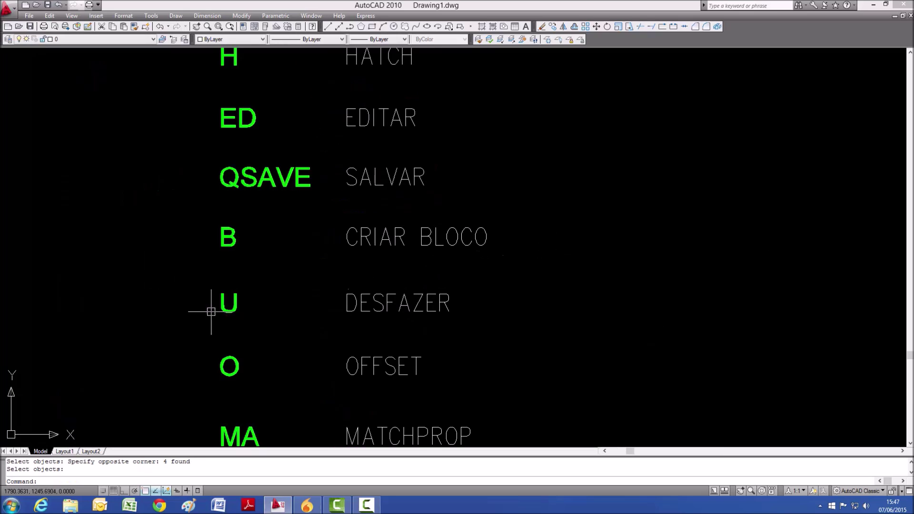
pyautogui.press('Escape')
pyautogui.press('Escape')
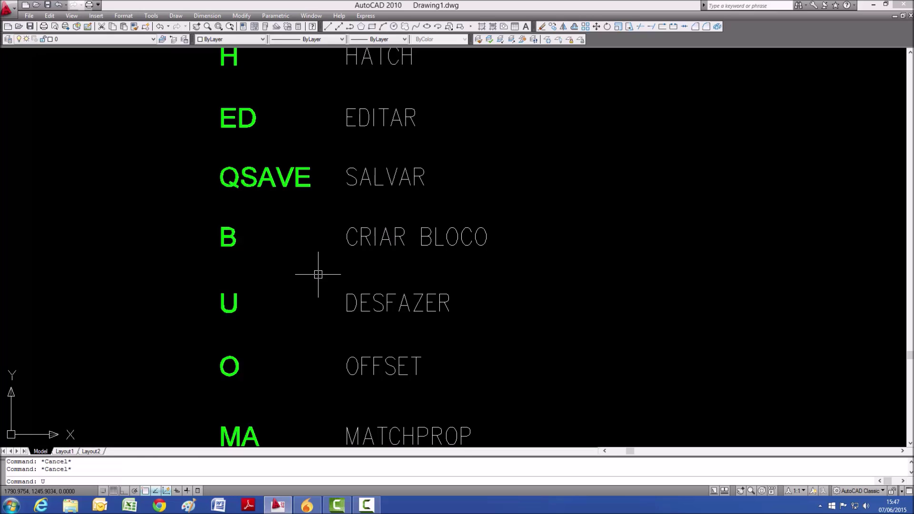
pyautogui.write('U')
pyautogui.press('Return')
pyautogui.press('Return')
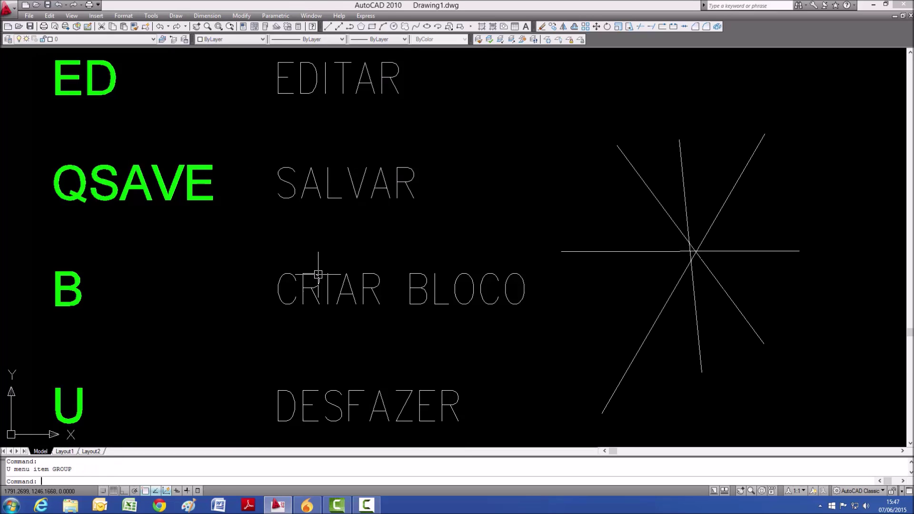
pyautogui.press('Return')
pyautogui.press('Return')
pyautogui.press('Return')
pyautogui.press('Return')
pyautogui.press('Return')
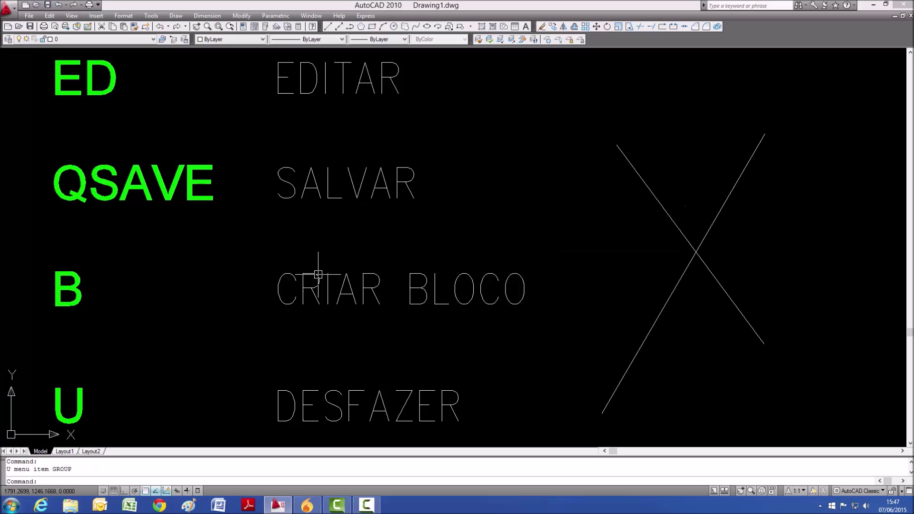
# Draw a vertical line with Ortho mode beside the DESFAZER and OFFSET entries.
pyautogui.scroll(-4, 391, 181)
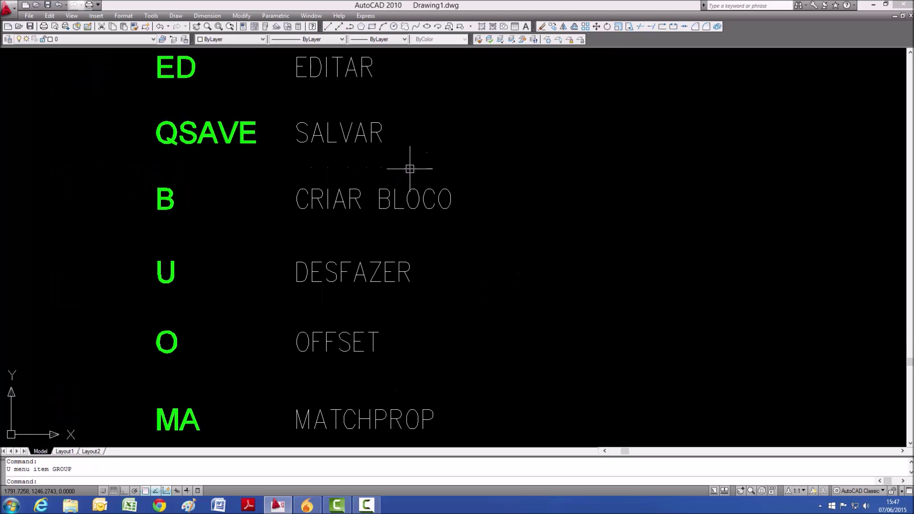
pyautogui.scroll(3, 251, 266)
pyautogui.write('L')
pyautogui.press('Return')
pyautogui.click(520, 144)
pyautogui.press('F8')
pyautogui.click(533, 333)
pyautogui.press('Escape')
pyautogui.press('Escape')
pyautogui.press('Escape')
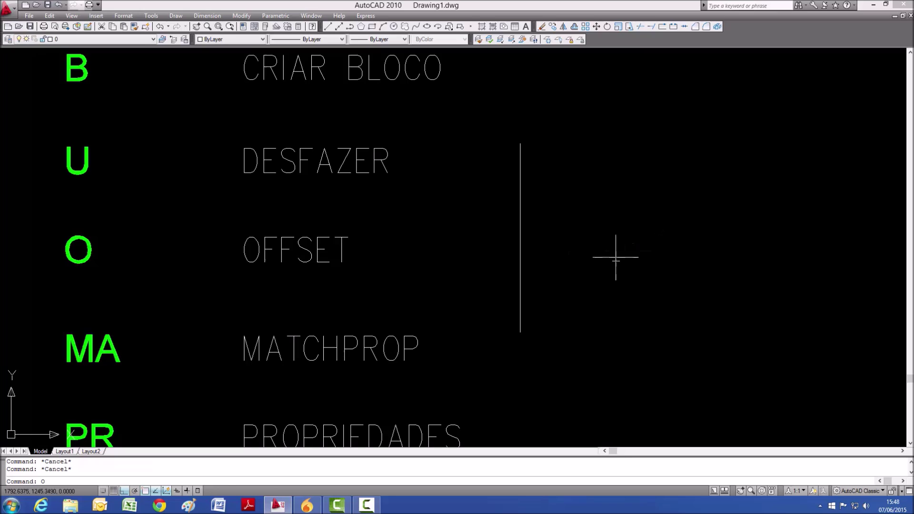
# Offset the vertical line with the Through option to a point on its right.
pyautogui.write('o')
pyautogui.press('Return')
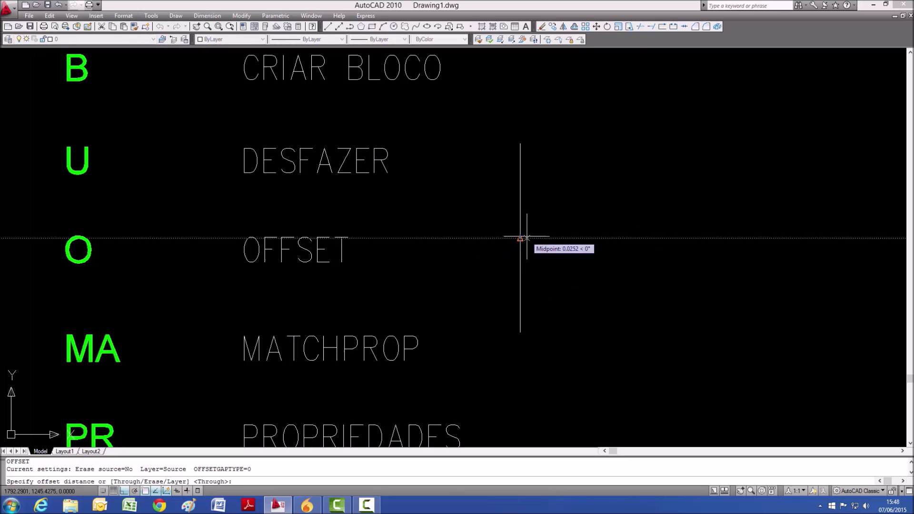
pyautogui.press('Return')
pyautogui.click(520, 196)
pyautogui.click(690, 189)
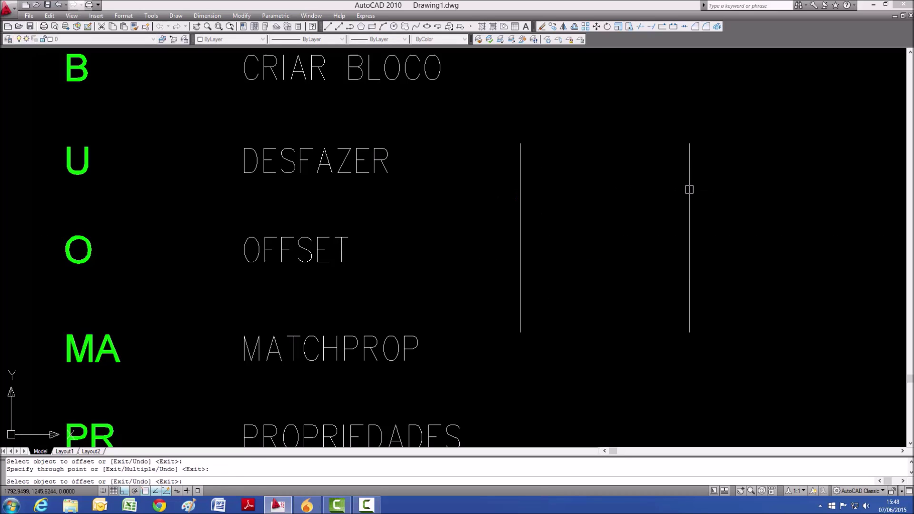
# Offset three successive copies of the vertical line to the left and one copy close to its right side.
pyautogui.click(520, 190)
pyautogui.click(391, 179)
pyautogui.click(393, 200)
pyautogui.click(274, 209)
pyautogui.click(273, 207)
pyautogui.click(178, 212)
pyautogui.click(520, 217)
pyautogui.click(550, 228)
pyautogui.press('Return')
# Erase the original vertical line and all its offset copies.
pyautogui.write('e')
pyautogui.press('Return')
pyautogui.click(727, 206)
pyautogui.click(126, 221)
pyautogui.press('Return')
pyautogui.scroll(-4, 339, 160)
pyautogui.scroll(3, 346, 228)
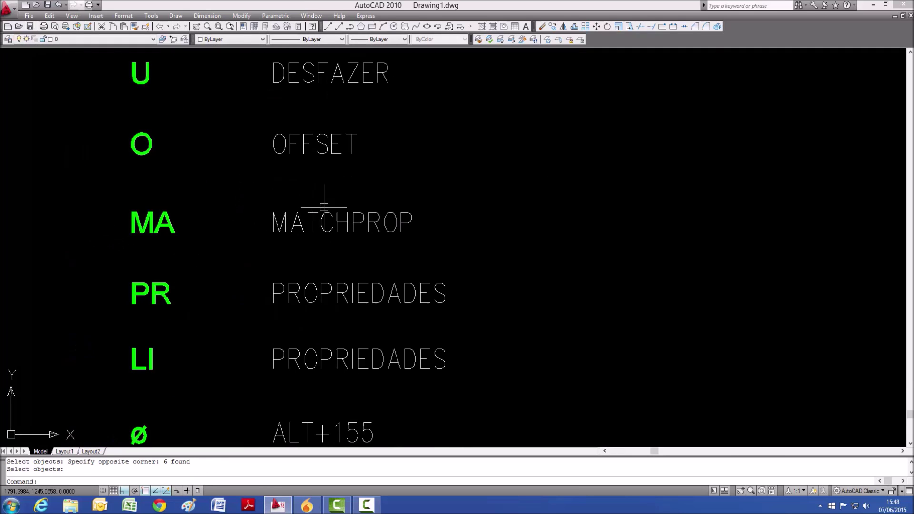
# Draw a vertical line and a separate horizontal line below and beside it, in the empty space next to the command list.
pyautogui.press('Escape')
pyautogui.press('Escape')
pyautogui.write('L')
pyautogui.press('Return')
pyautogui.click(586, 99)
pyautogui.click(587, 231)
pyautogui.press('Return')
pyautogui.press('Return')
pyautogui.click(637, 283)
pyautogui.click(793, 283)
pyautogui.press('Escape')
pyautogui.click(701, 241)
pyautogui.click(676, 301)
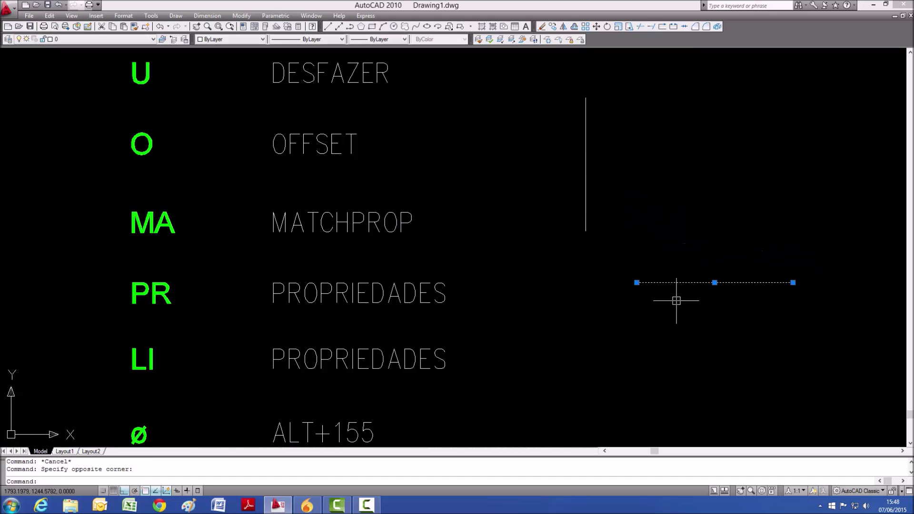
pyautogui.click(302, 42)
pyautogui.click(302, 42)
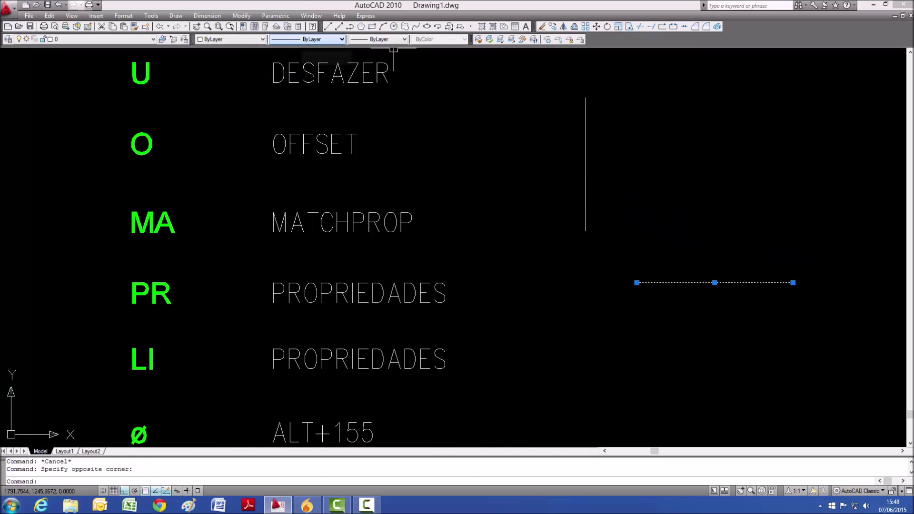
pyautogui.press('Escape')
pyautogui.click(242, 39)
pyautogui.press('Escape')
# Set the vertical line's color to Yellow.
pyautogui.click(645, 200)
pyautogui.click(388, 143)
pyautogui.click(239, 41)
pyautogui.click(219, 72)
pyautogui.press('Escape')
pyautogui.press('Escape')
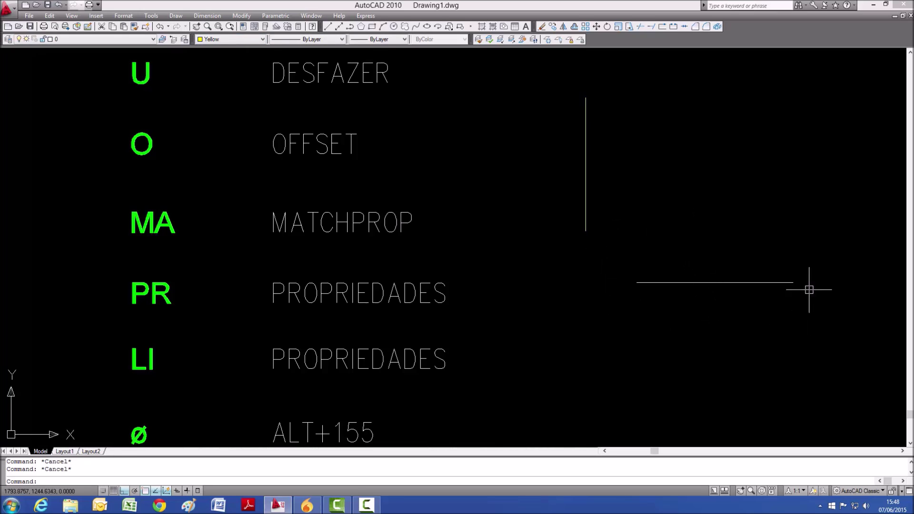
# Copy the vertical line's properties to the horizontal line with MATCHPROP.
pyautogui.write('M')
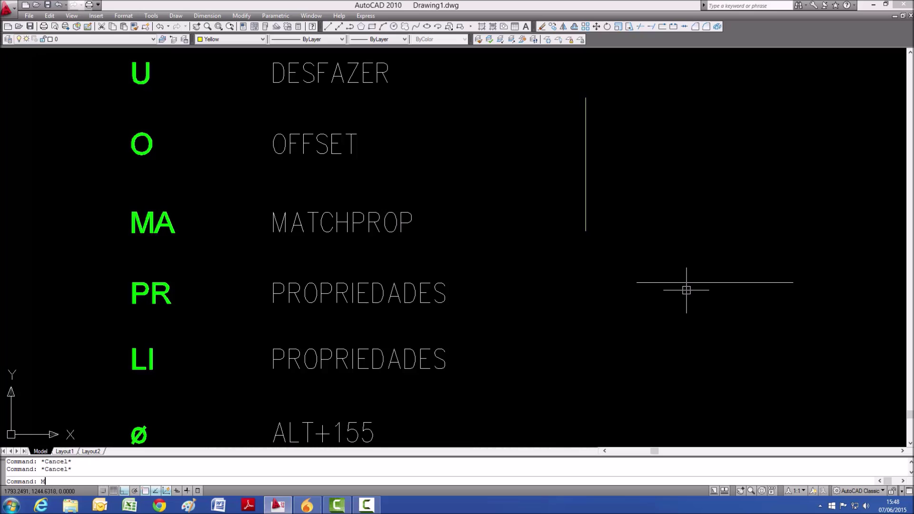
pyautogui.write('a')
pyautogui.press('Return')
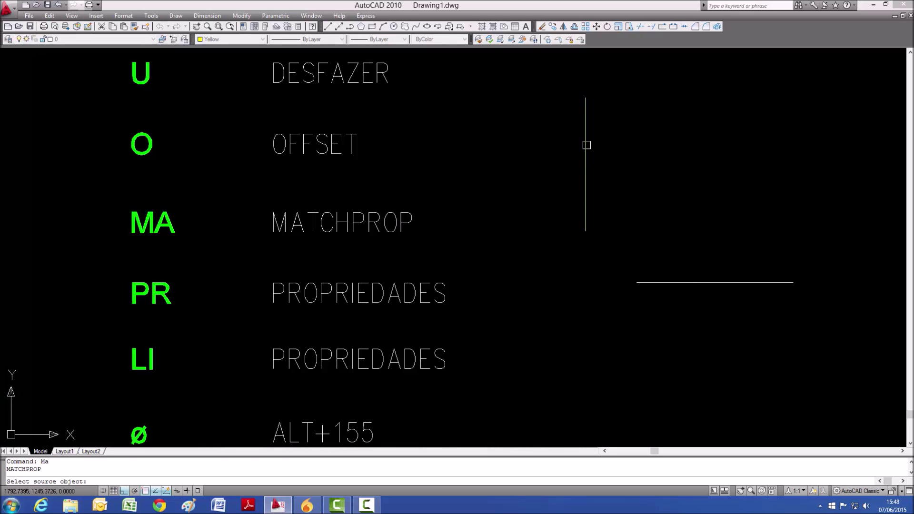
pyautogui.click(586, 145)
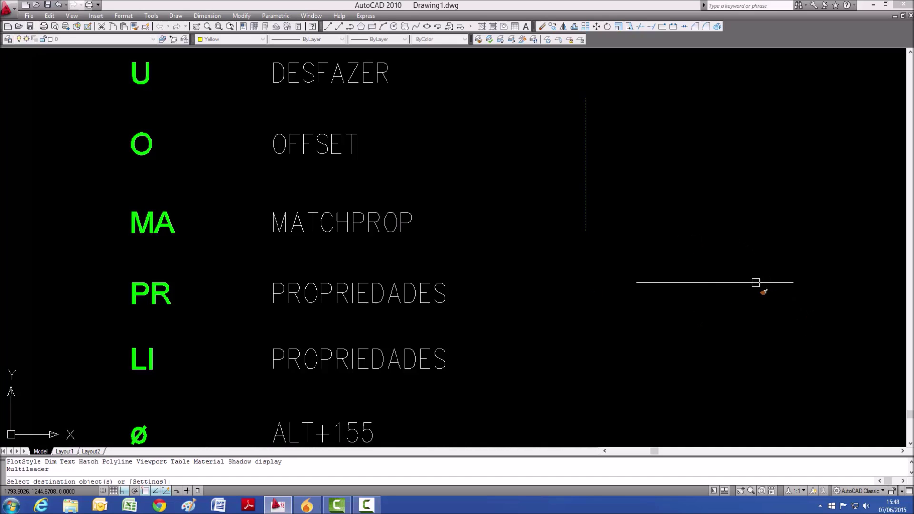
pyautogui.click(739, 286)
pyautogui.press('Escape')
pyautogui.press('Escape')
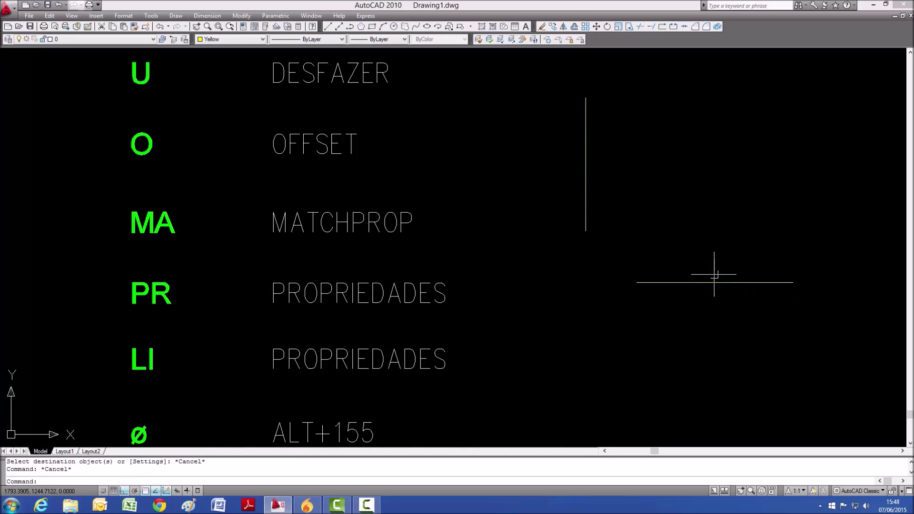
pyautogui.click(589, 116)
pyautogui.click(460, 116)
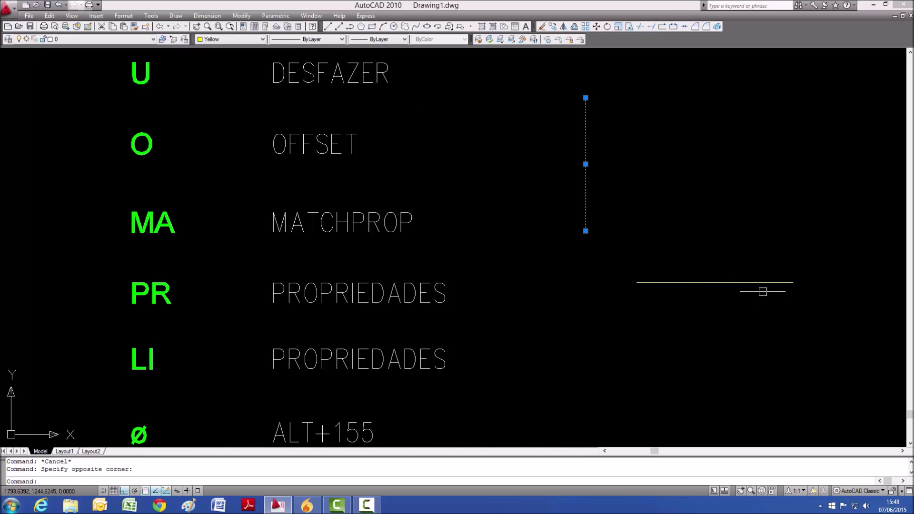
pyautogui.press('Escape')
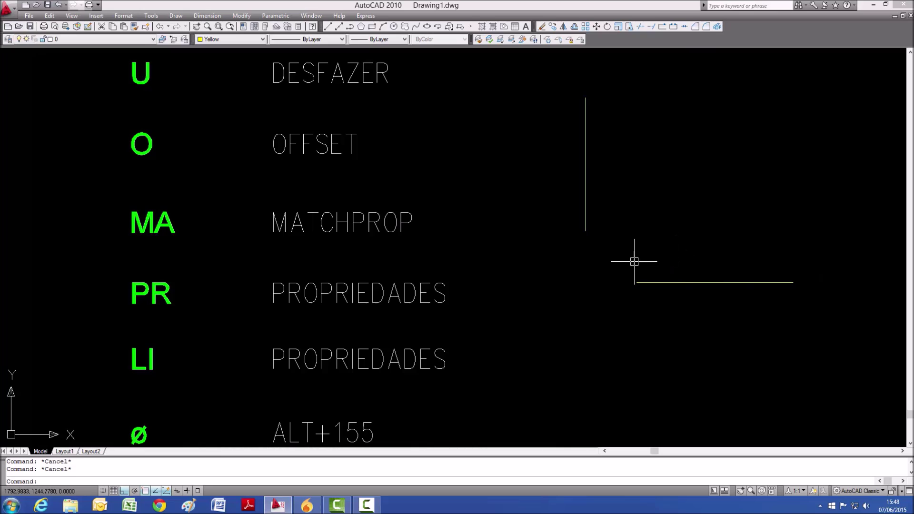
# Apply the green MA label's properties to the MATCHPROP text and revert the change.
pyautogui.write('ma')
pyautogui.press('Return')
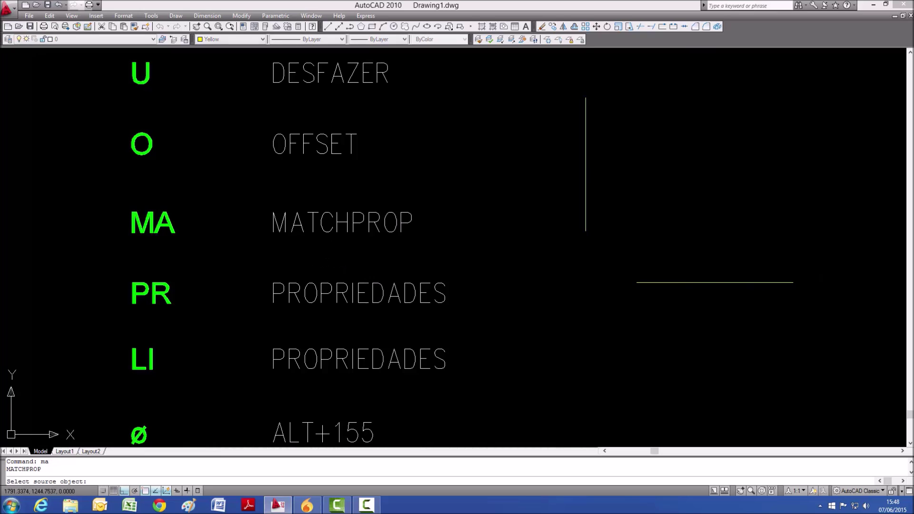
pyautogui.click(149, 216)
pyautogui.click(314, 217)
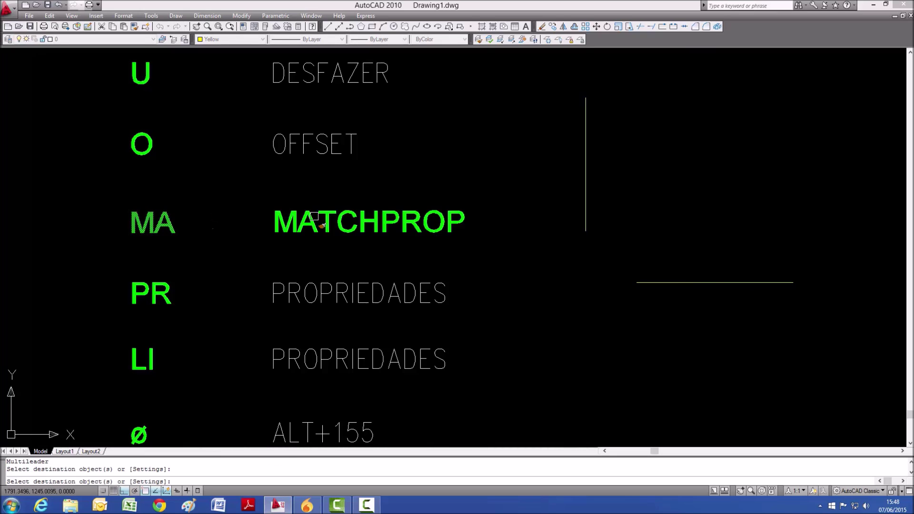
pyautogui.press('Escape')
pyautogui.press('Escape')
pyautogui.press('Escape')
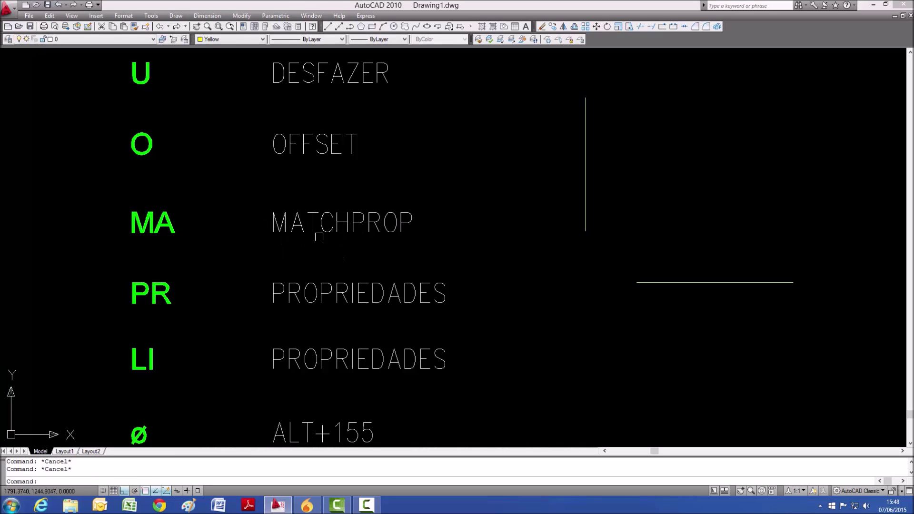
# Erase the vertical and horizontal lines together with a crossing window.
pyautogui.write('e')
pyautogui.press('Return')
pyautogui.click(690, 130)
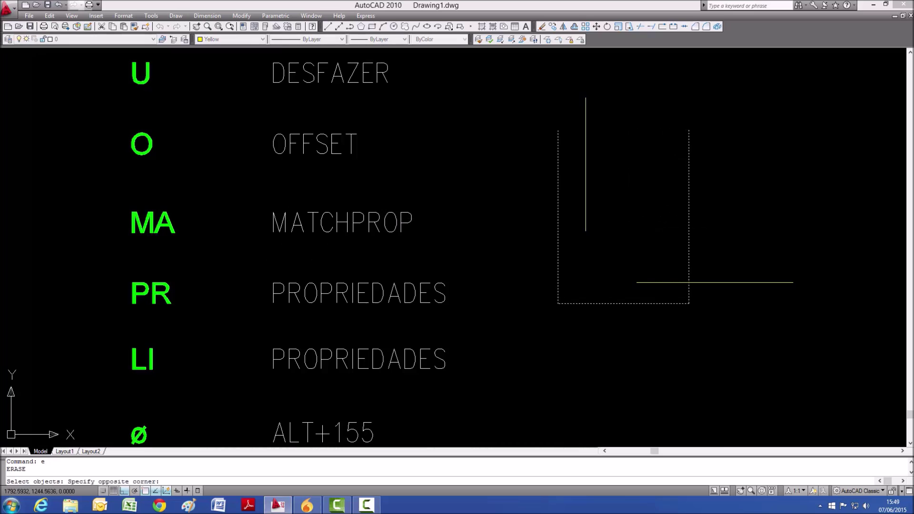
pyautogui.click(557, 304)
pyautogui.press('Return')
pyautogui.scroll(-2, 506, 153)
pyautogui.scroll(3, 435, 213)
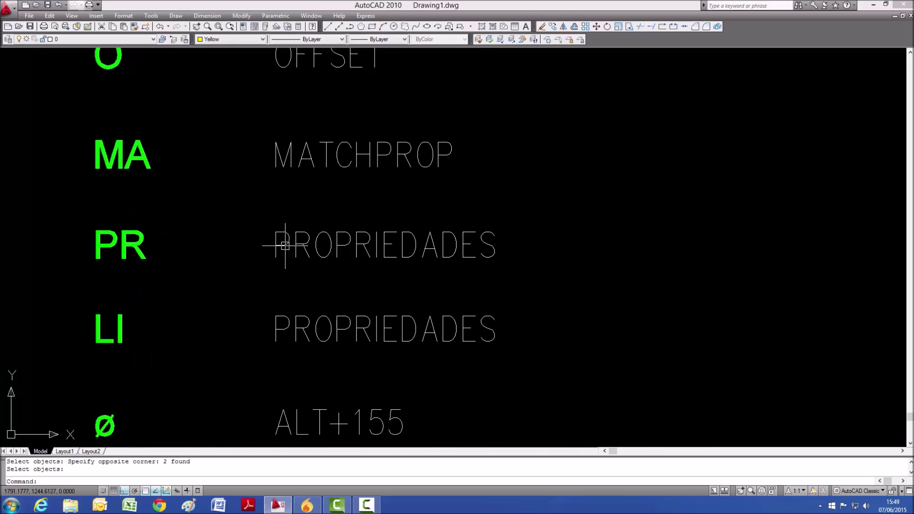
pyautogui.press('Escape')
pyautogui.press('Escape')
pyautogui.write('l')
pyautogui.press('Return')
pyautogui.click(627, 240)
pyautogui.press('Escape')
pyautogui.press('Escape')
# Draw a circle with a radius of about 0.27 beside the PR and LI entries.
pyautogui.write('c')
pyautogui.press('Return')
pyautogui.click(644, 229)
pyautogui.click(711, 230)
pyautogui.press('Escape')
pyautogui.press('Escape')
pyautogui.click(697, 147)
pyautogui.press('Escape')
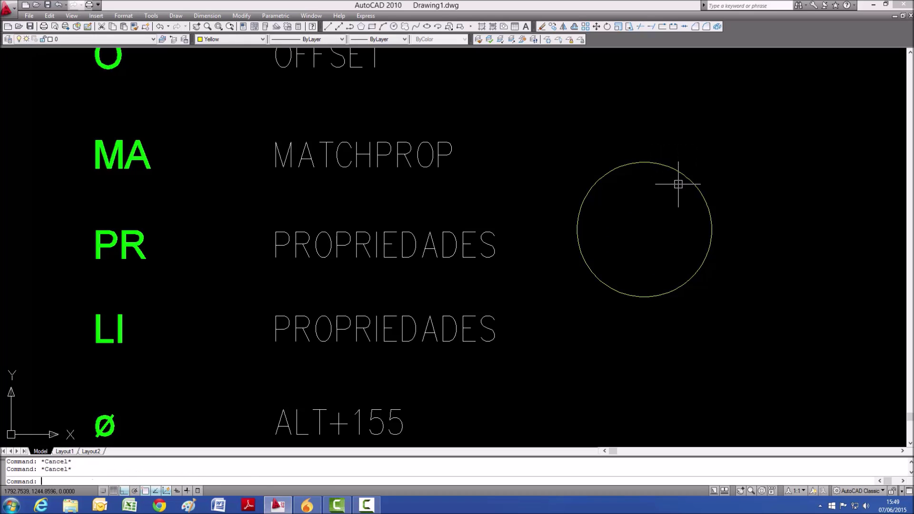
# Show the circle's properties in the Properties palette and clear the selection.
pyautogui.write('pr')
pyautogui.press('Return')
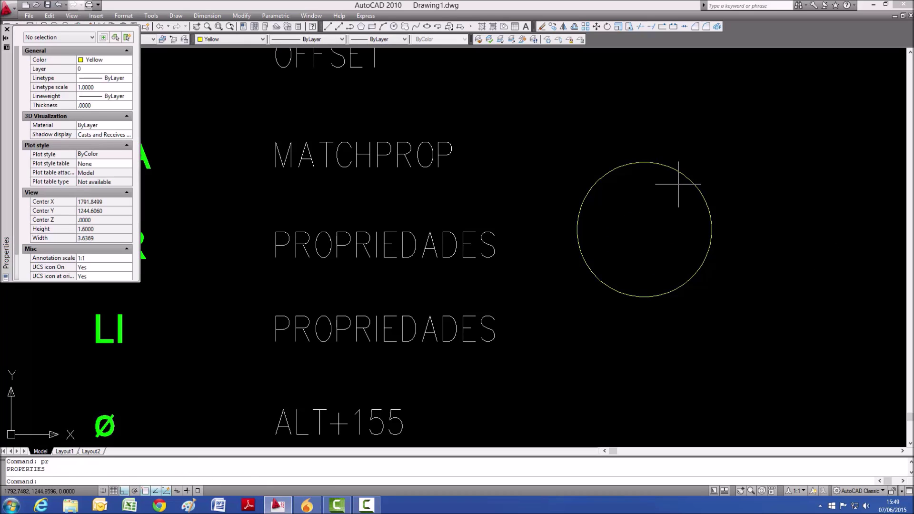
pyautogui.click(636, 163)
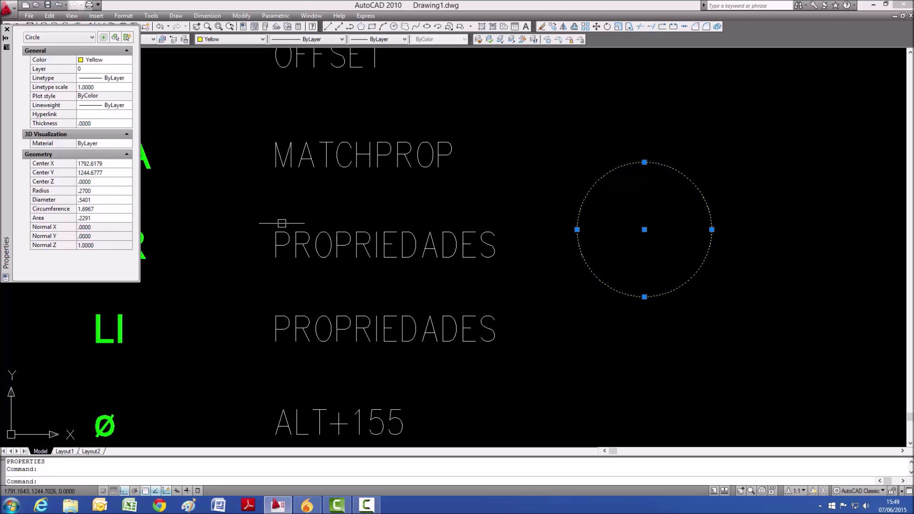
pyautogui.press('Escape')
pyautogui.press('Escape')
# Examine the properties of the PROPRIEDADES text beside PR, and close the Properties palette.
pyautogui.scroll(-2, 638, 169)
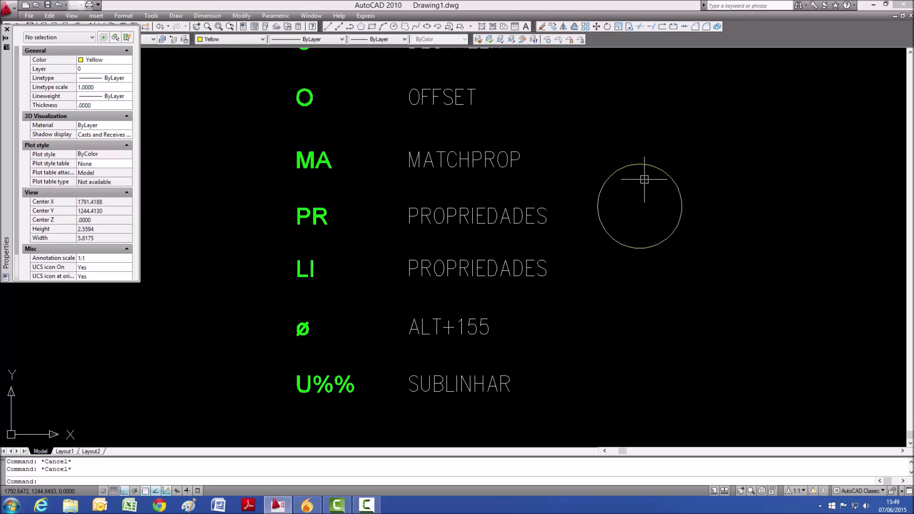
pyautogui.click(491, 209)
pyautogui.scroll(1, 429, 201)
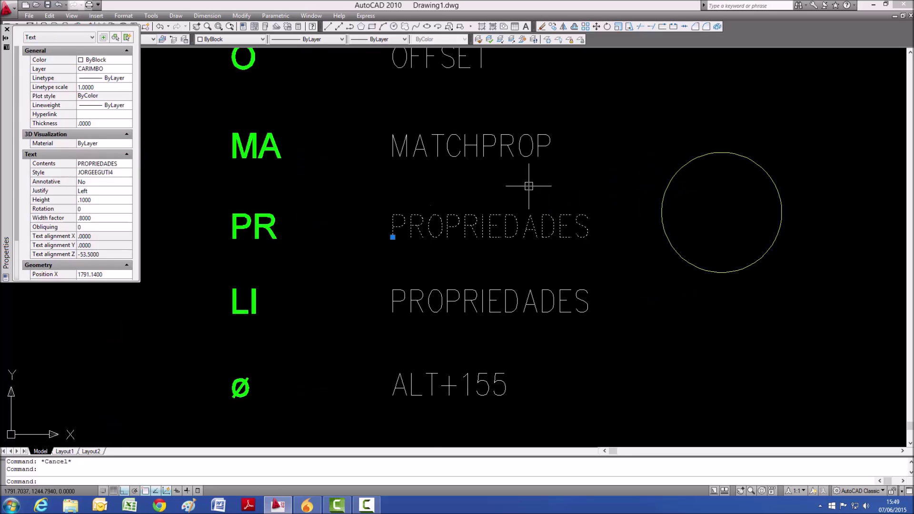
pyautogui.scroll(1, 543, 214)
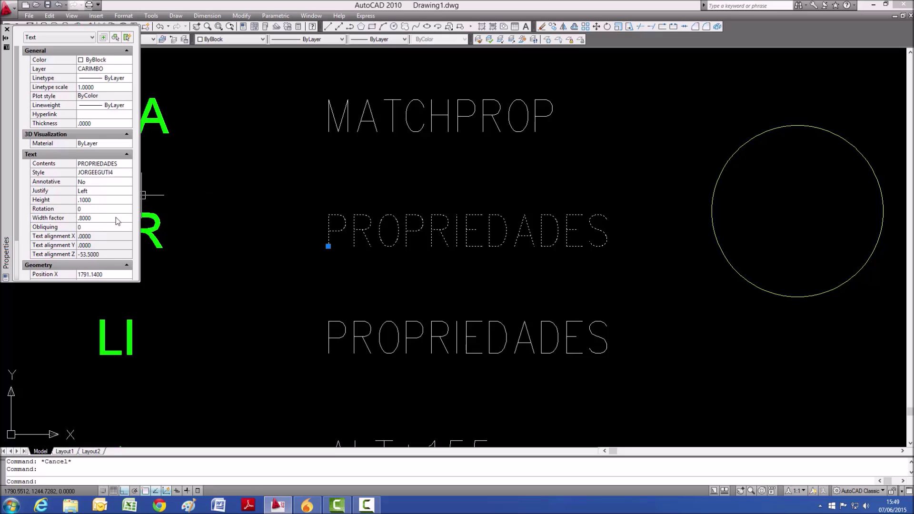
pyautogui.click(7, 30)
pyautogui.press('Escape')
# List the circle's data, examine its geometry values and layer in the text window, and close that window.
pyautogui.scroll(-4, 377, 143)
pyautogui.scroll(5, 228, 205)
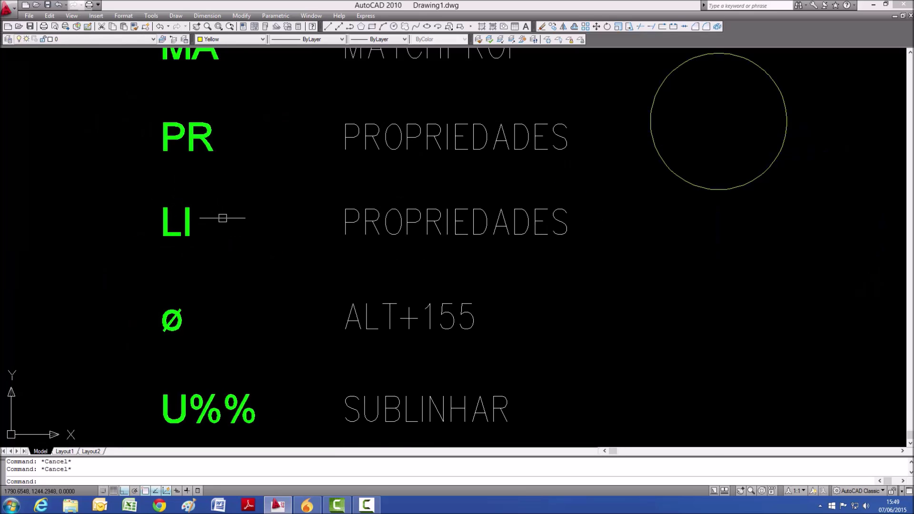
pyautogui.scroll(-2, 247, 209)
pyautogui.scroll(2, 333, 152)
pyautogui.write('li')
pyautogui.press('Return')
pyautogui.click(599, 230)
pyautogui.press('Return')
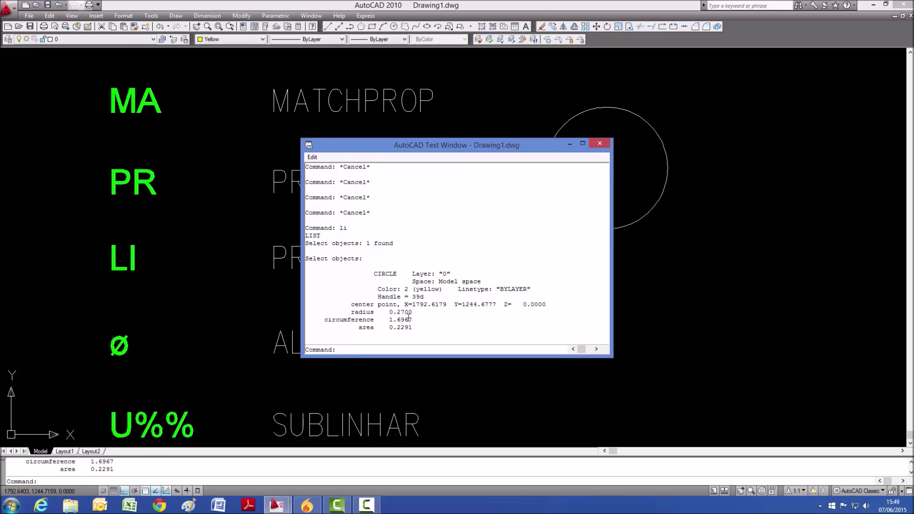
pyautogui.moveTo(414, 329); pyautogui.dragTo(344, 312)
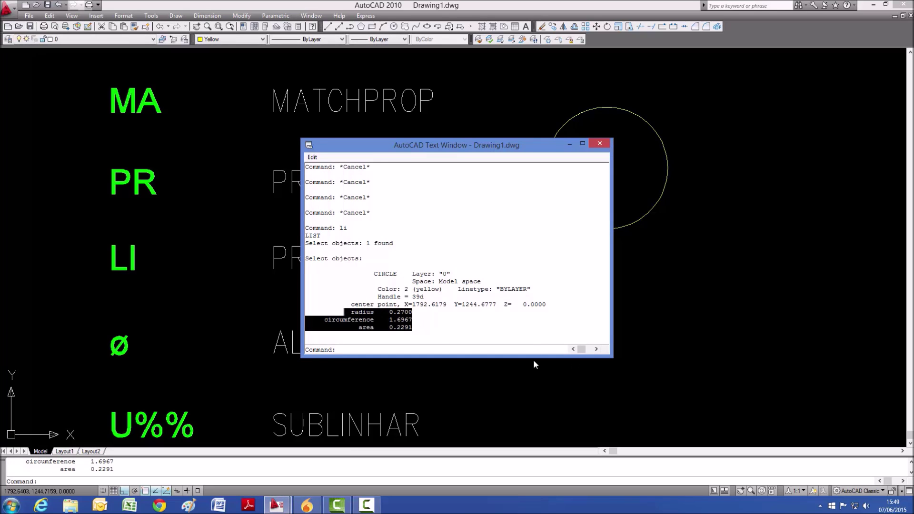
pyautogui.moveTo(449, 275); pyautogui.dragTo(306, 267)
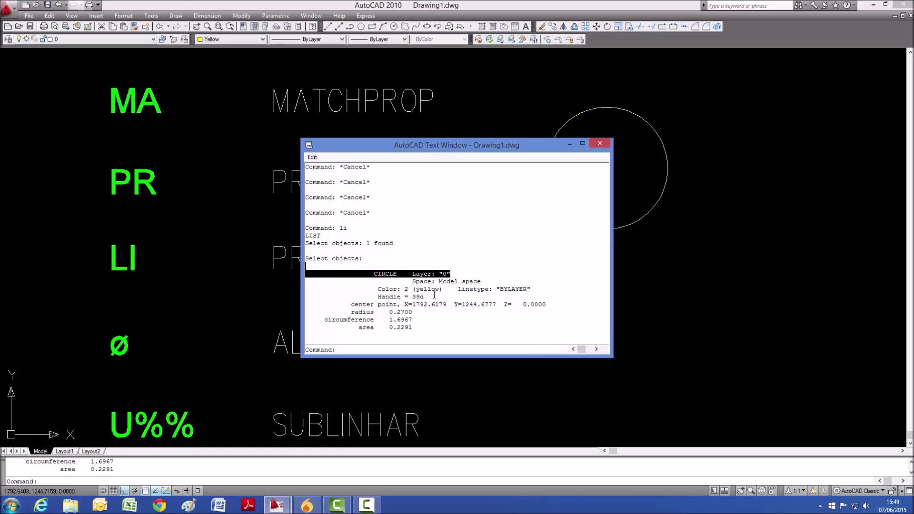
pyautogui.click(599, 143)
pyautogui.press('Escape')
pyautogui.press('Escape')
# Erase the circle beside the command list.
pyautogui.scroll(-2, 402, 220)
pyautogui.write('e')
pyautogui.press('space')
pyautogui.click(605, 126)
pyautogui.click(530, 187)
pyautogui.press('space')
pyautogui.scroll(2, 305, 363)
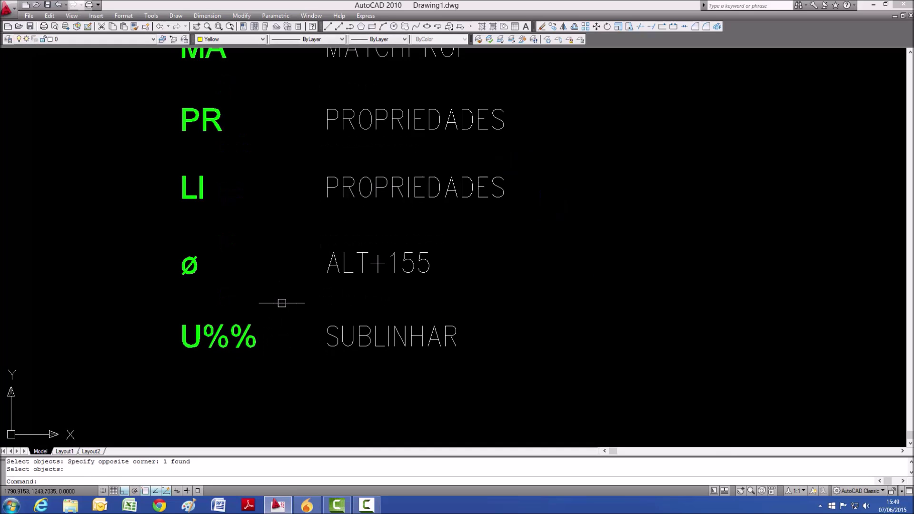
# Replace the ALT+155 text with ø12,5mm.
pyautogui.press('Escape')
pyautogui.press('Escape')
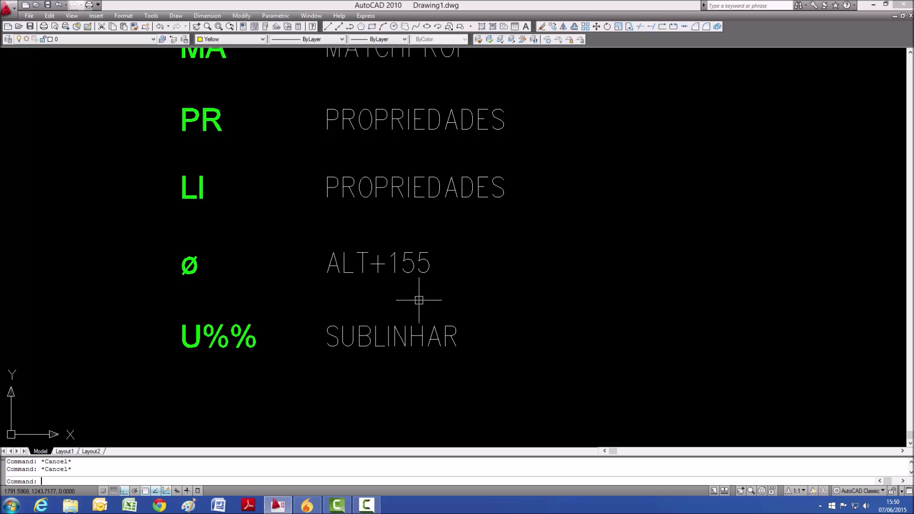
pyautogui.write('ed')
pyautogui.press('Return')
pyautogui.scroll(1, 279, 292)
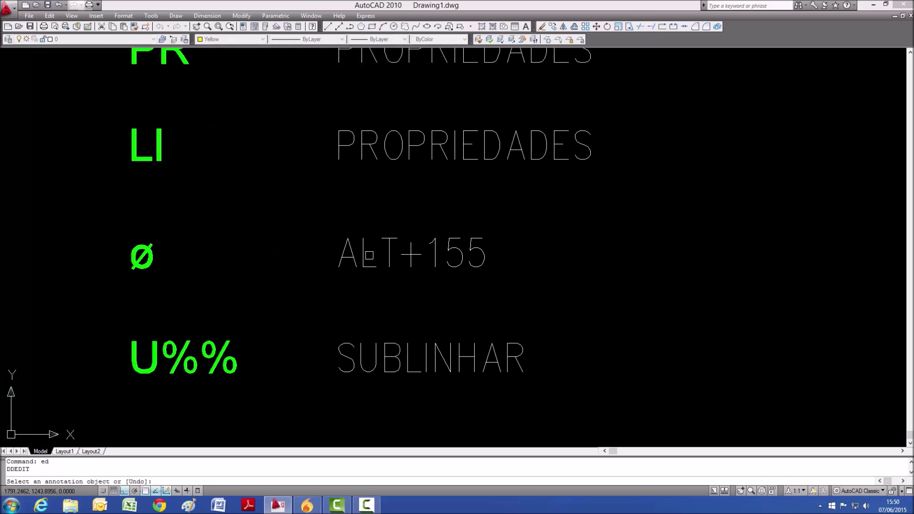
pyautogui.click(365, 253)
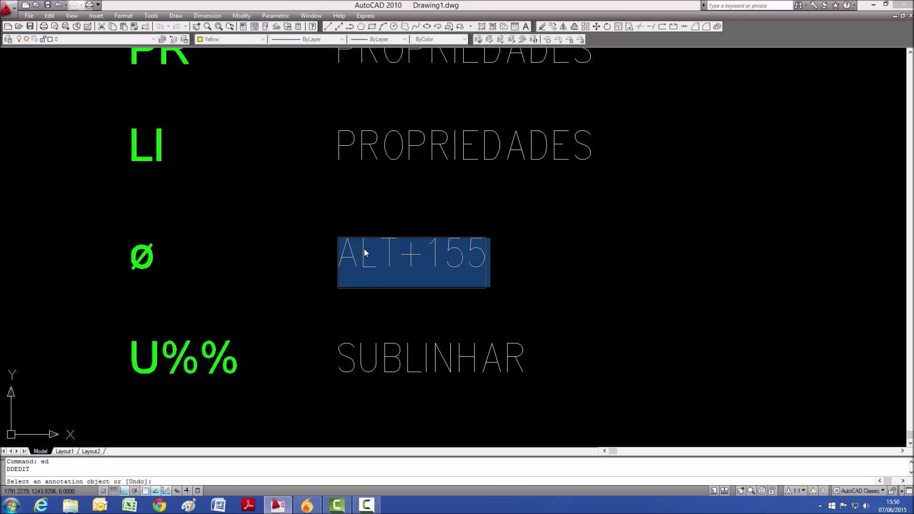
pyautogui.write('ø')
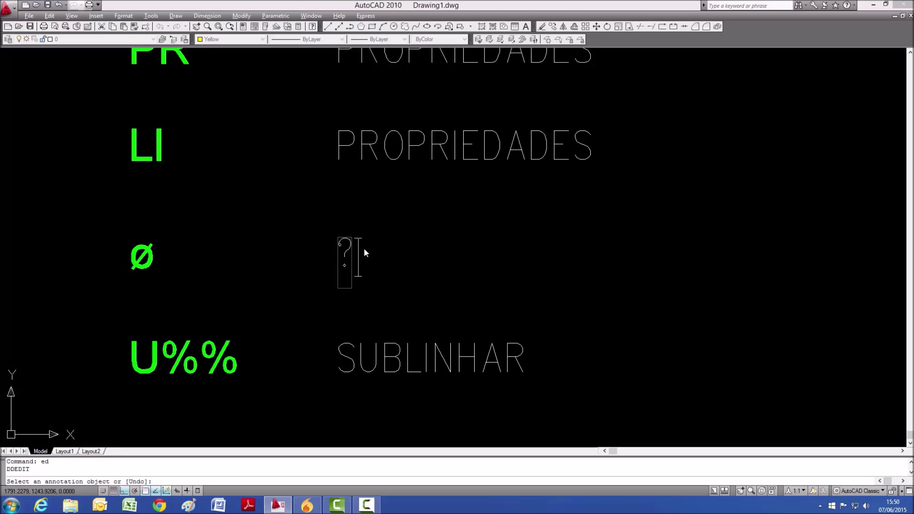
pyautogui.press('BackSpace')
pyautogui.write('ø12,0')
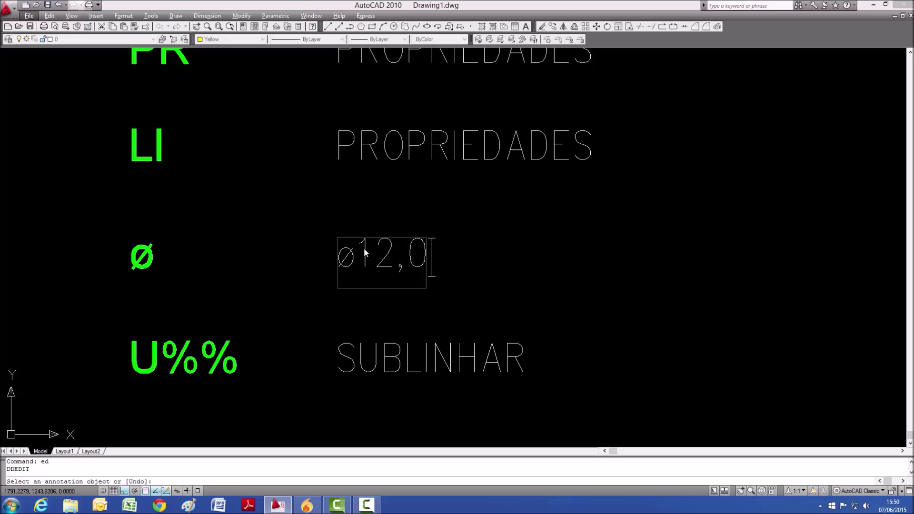
pyautogui.press('BackSpace')
pyautogui.write('5mm')
pyautogui.press('Return')
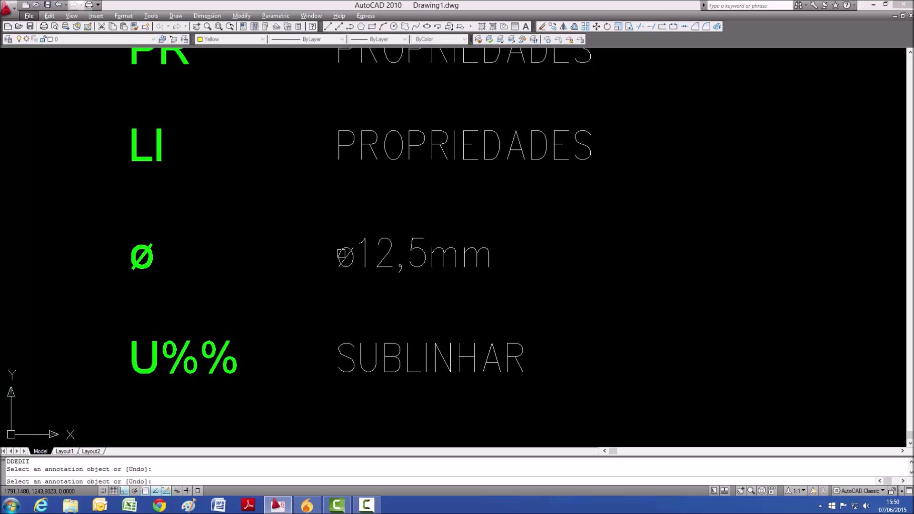
# Try to replace the green U%% label's text with %%u.
pyautogui.scroll(-2, 365, 244)
pyautogui.scroll(5, 392, 188)
pyautogui.press('Escape')
pyautogui.press('Escape')
pyautogui.write('ed')
pyautogui.press('Return')
pyautogui.click(210, 281)
pyautogui.press('End')
pyautogui.press('BackSpace')
pyautogui.press('BackSpace')
pyautogui.press('BackSpace')
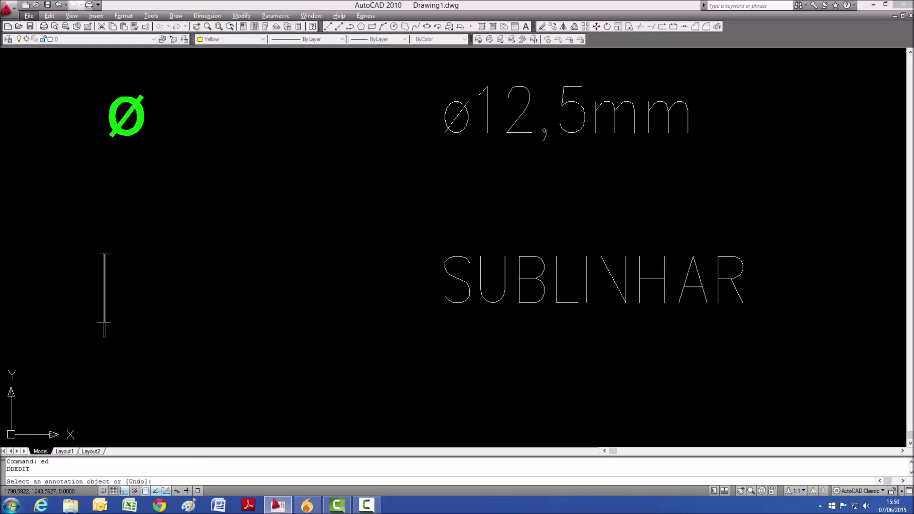
pyautogui.write('%%u')
pyautogui.press('Return')
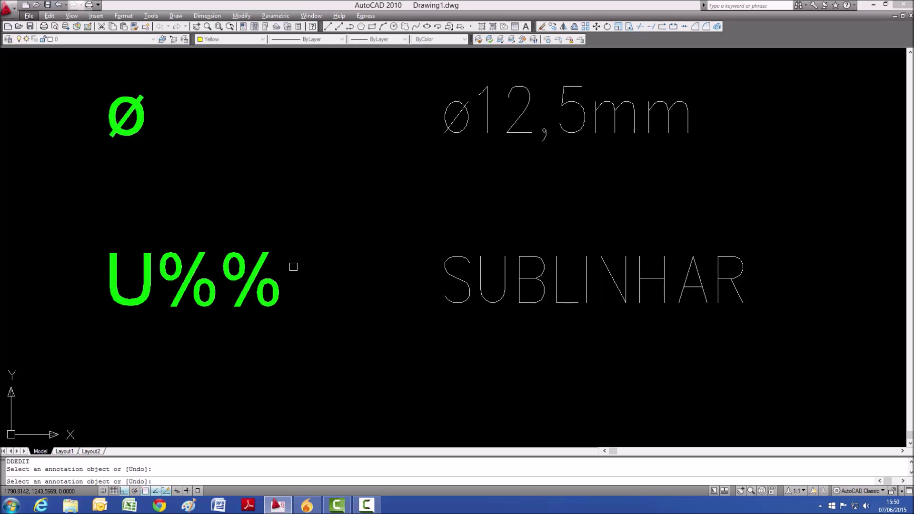
# Underline the white SUBLINHAR text by adding the %%U code in front of it.
pyautogui.scroll(-2, 354, 271)
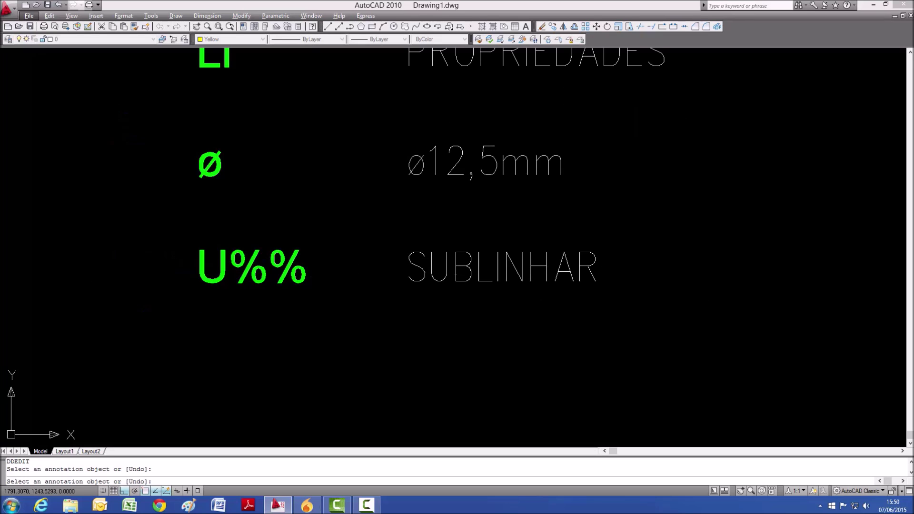
pyautogui.click(428, 278)
pyautogui.click(416, 276)
pyautogui.write('%%U')
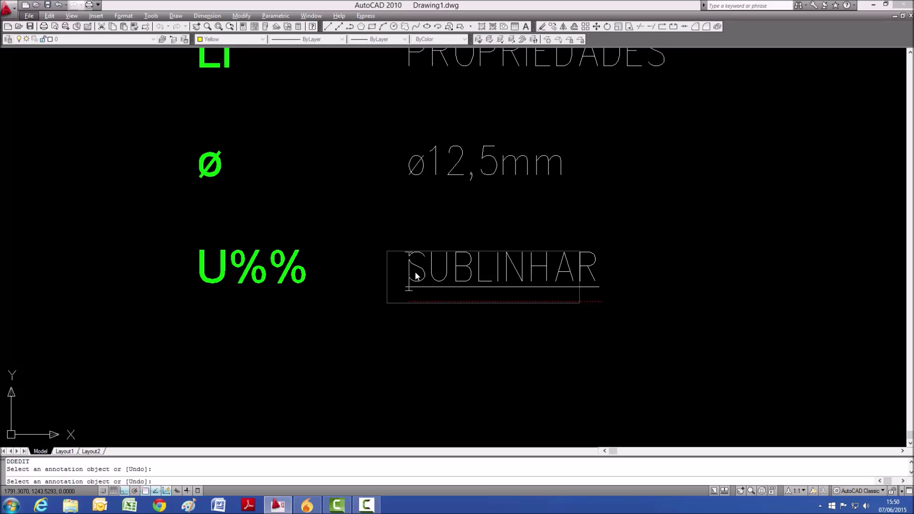
pyautogui.press('Return')
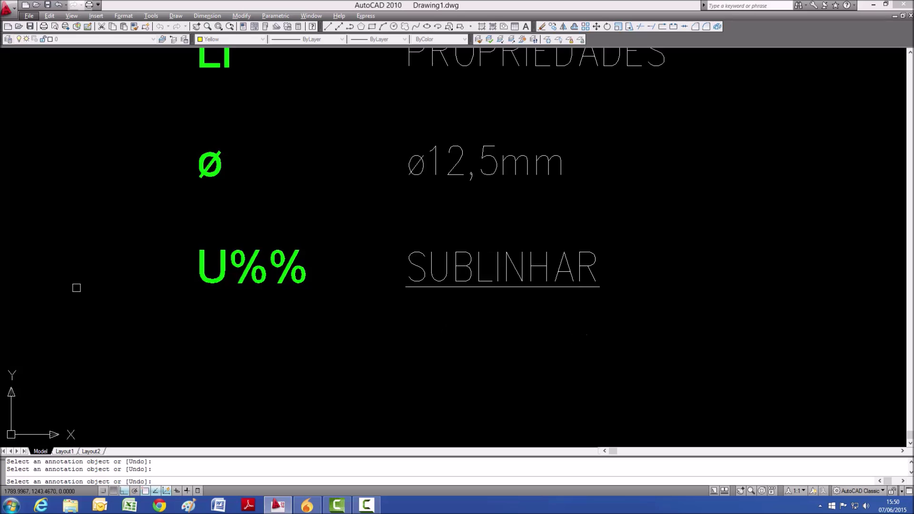
pyautogui.press('Escape')
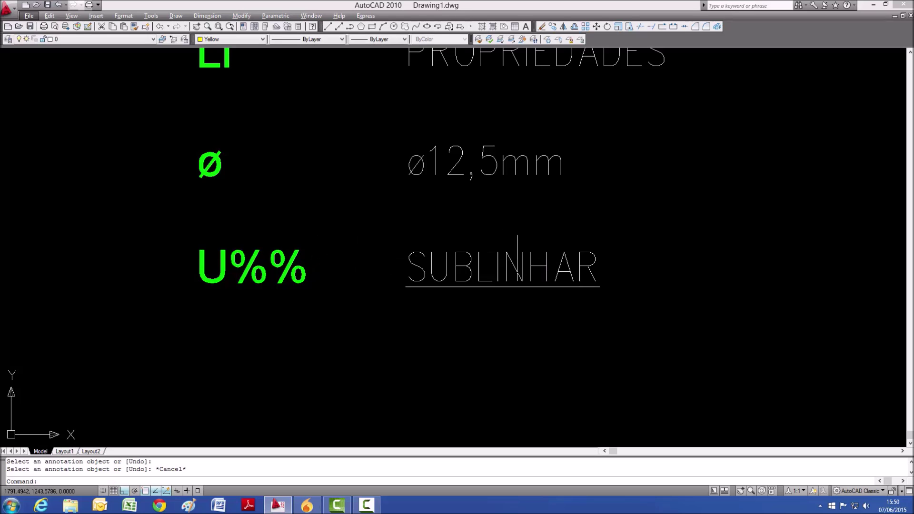
# Edit the SUBLINHAR text again and remove the underline code in front of it.
pyautogui.write('ed')
pyautogui.press('Return')
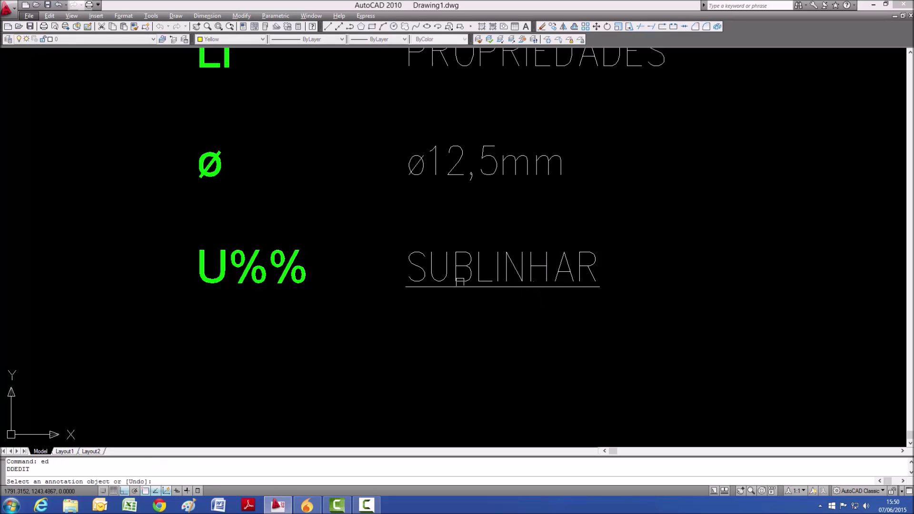
pyautogui.click(422, 285)
pyautogui.click(416, 284)
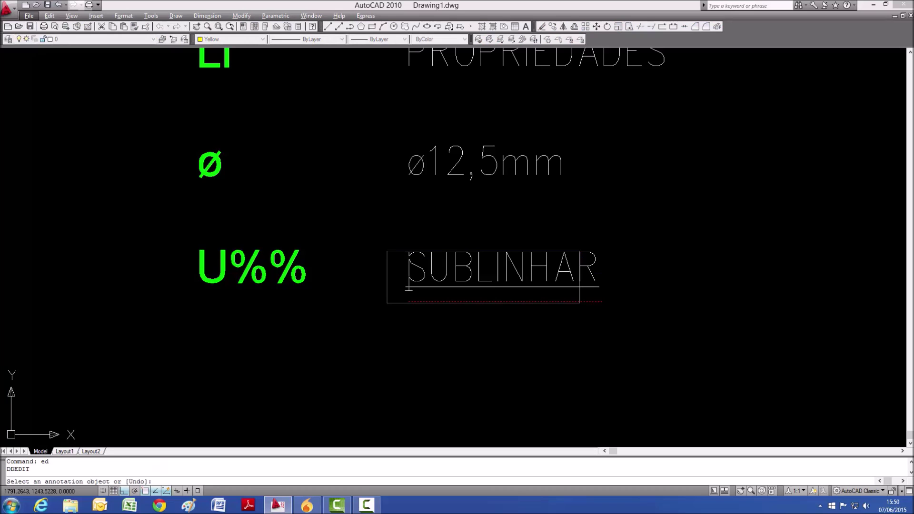
pyautogui.write('%%')
pyautogui.press('BackSpace')
pyautogui.press('BackSpace')
pyautogui.press('BackSpace')
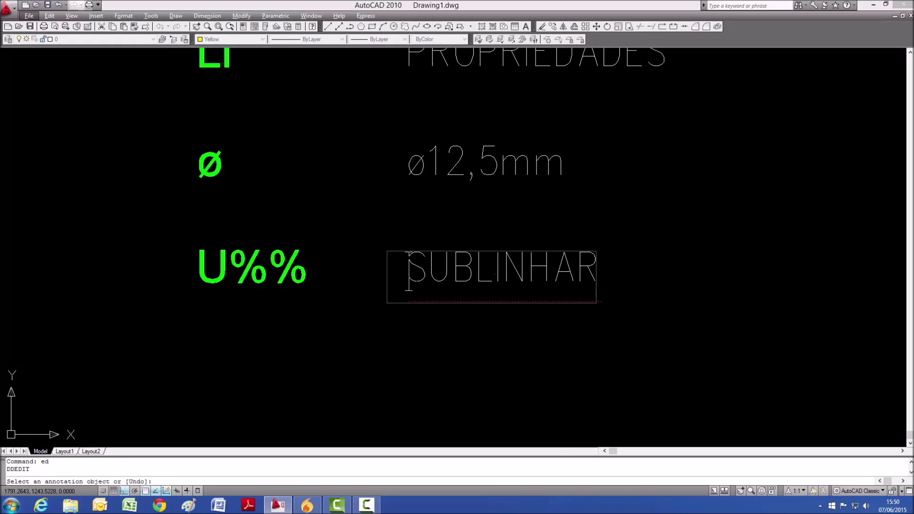
pyautogui.press('Return')
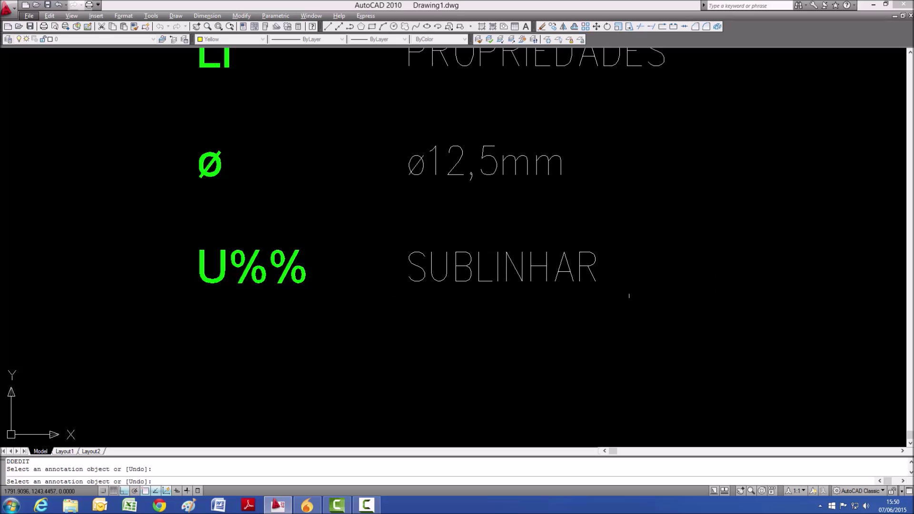
# Copy the U%% label and its SUBLINHAR description straight down as a new row at the end of the list.
pyautogui.scroll(-4, 455, 257)
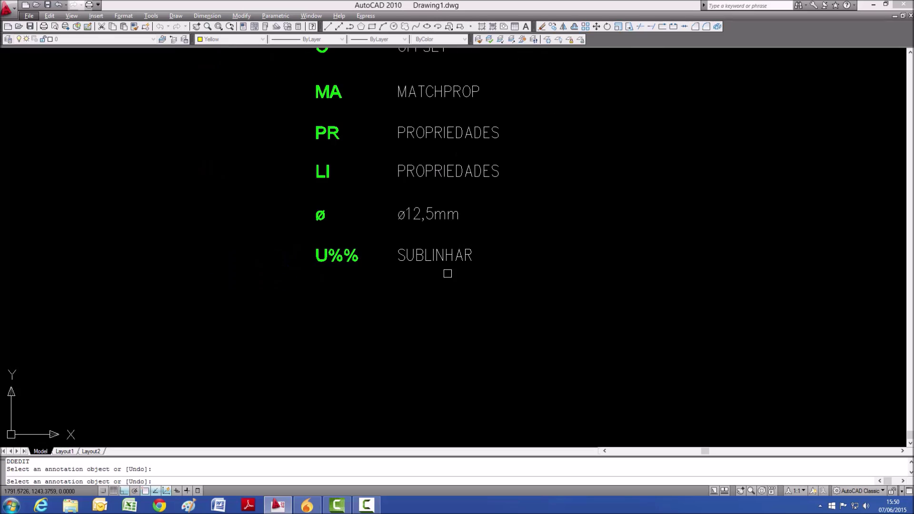
pyautogui.press('Escape')
pyautogui.press('Escape')
pyautogui.write('co')
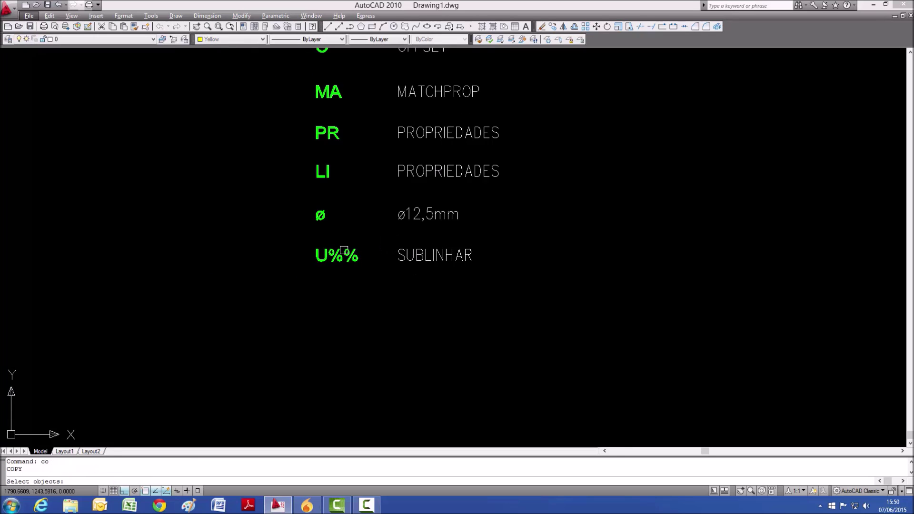
pyautogui.press('space')
pyautogui.scroll(3, 341, 245)
pyautogui.click(366, 248)
pyautogui.click(355, 265)
pyautogui.click(552, 270)
pyautogui.press('Return')
pyautogui.click(697, 196)
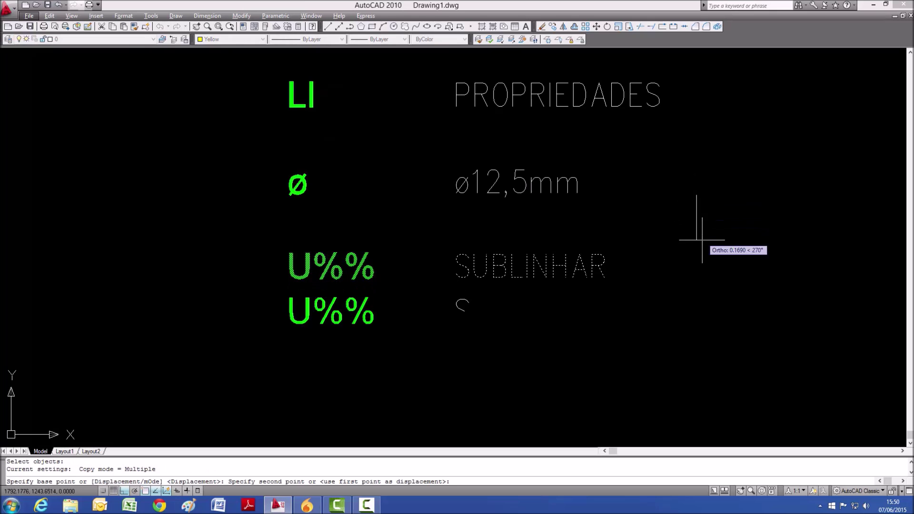
pyautogui.click(697, 281)
pyautogui.press('Escape')
# Change the copied green U%% label in the new row to revcloud.
pyautogui.write('ed')
pyautogui.press('space')
pyautogui.click(361, 353)
pyautogui.write('revcloud]')
pyautogui.press('Return')
pyautogui.click(361, 352)
pyautogui.press('BackSpace')
pyautogui.press('Return')
pyautogui.scroll(-5, 440, 326)
pyautogui.scroll(5, 440, 326)
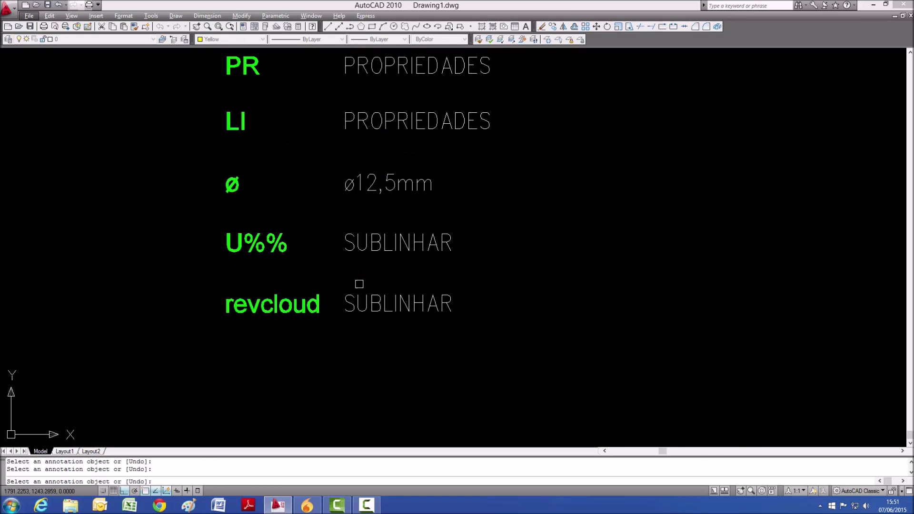
pyautogui.press('Escape')
pyautogui.press('Escape')
pyautogui.write('revclou')
pyautogui.press('Return')
pyautogui.press('Escape')
pyautogui.press('Escape')
pyautogui.write('revcloud')
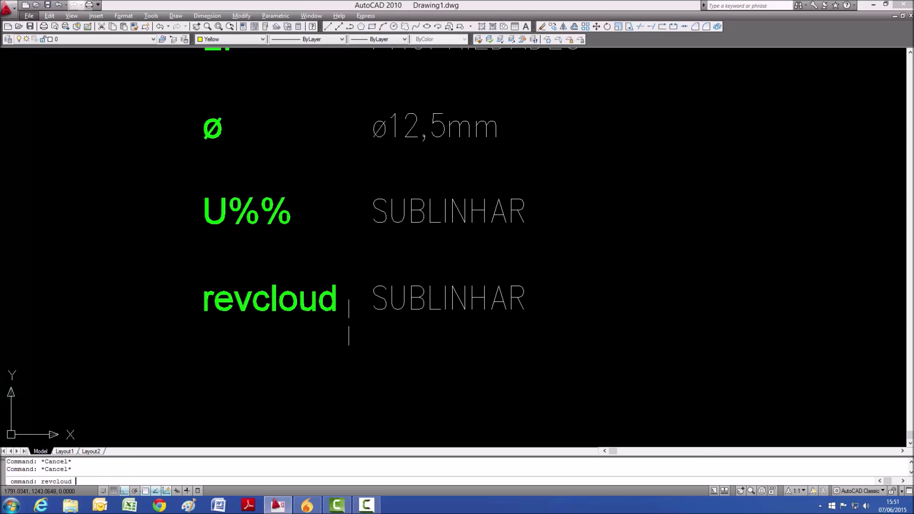
pyautogui.press('Return')
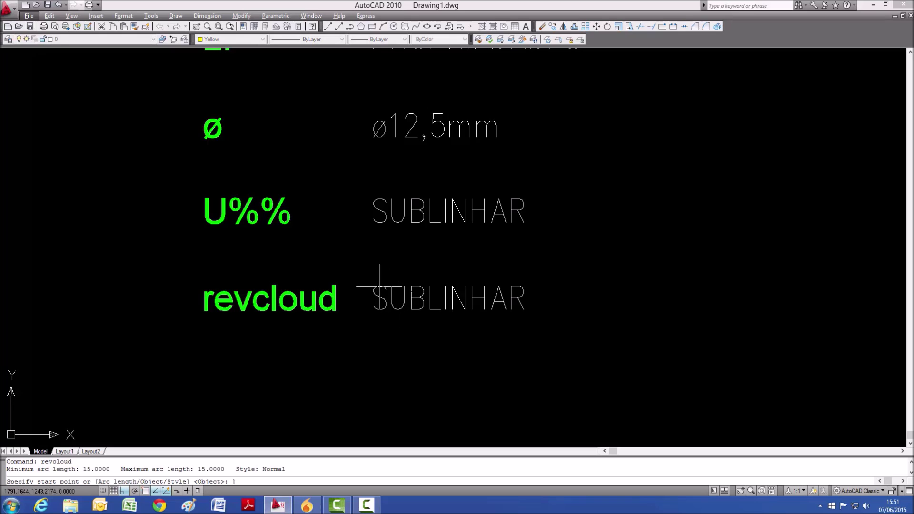
pyautogui.press('Escape')
pyautogui.press('Escape')
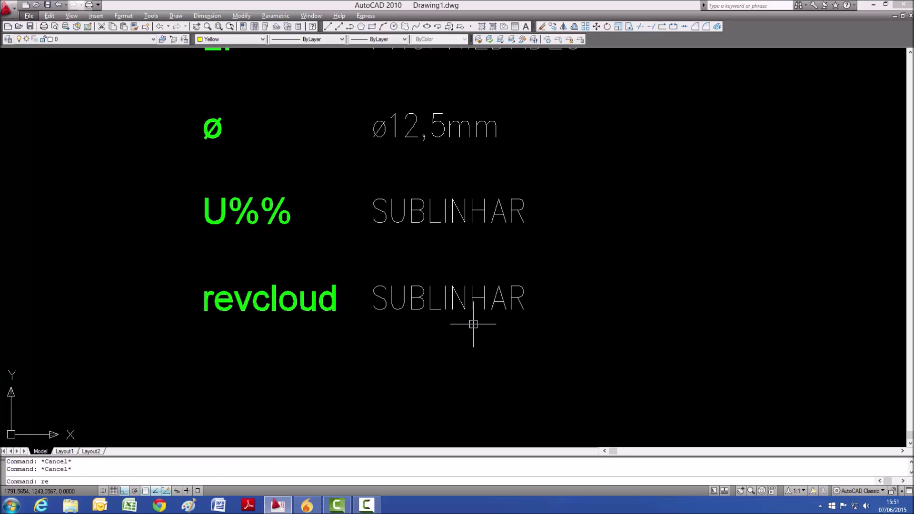
# Draw a rectangle around the SUBLINHAR text in the revcloud row.
pyautogui.write('rec')
pyautogui.press('Return')
pyautogui.click(356, 259)
pyautogui.click(584, 351)
pyautogui.press('Escape')
pyautogui.press('Escape')
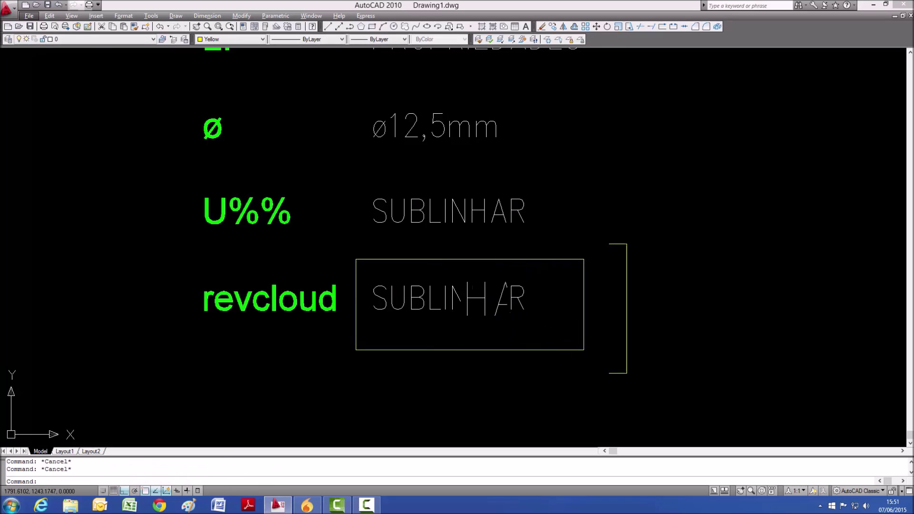
# Try to convert the rectangle around the SUBLINHAR text into a revision cloud with the current arc lengths.
pyautogui.scroll(2, 490, 298)
pyautogui.write('revcloud')
pyautogui.press('Return')
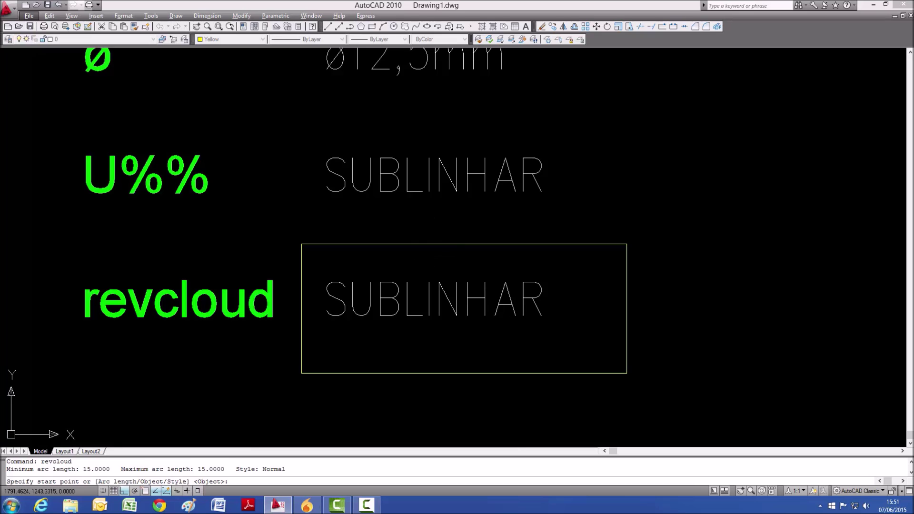
pyautogui.press('Return')
pyautogui.click(437, 243)
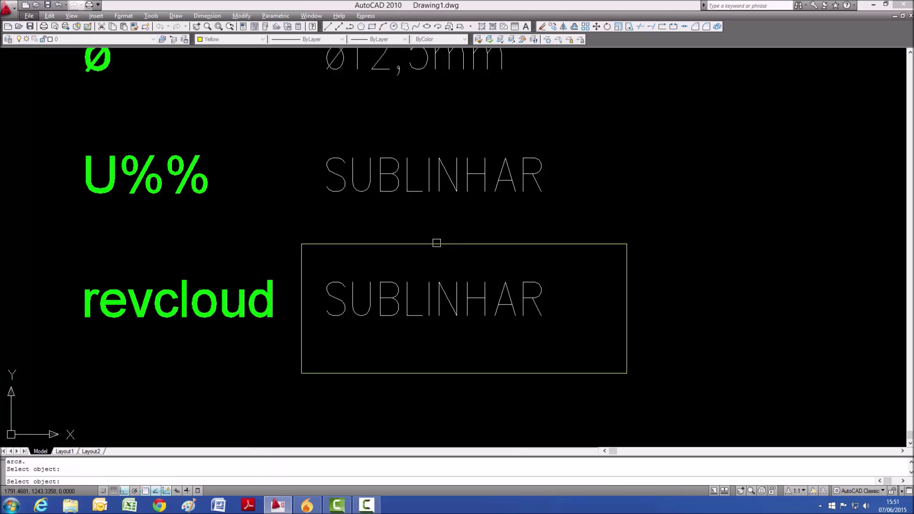
pyautogui.click(508, 244)
pyautogui.press('Escape')
# Move the revcloud row's SUBLINHAR text and its rectangle to the right, away from the command list.
pyautogui.scroll(-2, 502, 259)
pyautogui.write('m')
pyautogui.press('Return')
pyautogui.click(596, 240)
pyautogui.click(346, 367)
pyautogui.press('Return')
pyautogui.click(402, 348)
pyautogui.scroll(-3, 439, 320)
pyautogui.scroll(5, 484, 302)
pyautogui.click(484, 302)
# Erase the rectangle around the moved SUBLINHAR text.
pyautogui.scroll(-3, 507, 266)
pyautogui.write('e')
pyautogui.press('Return')
pyautogui.press('Escape')
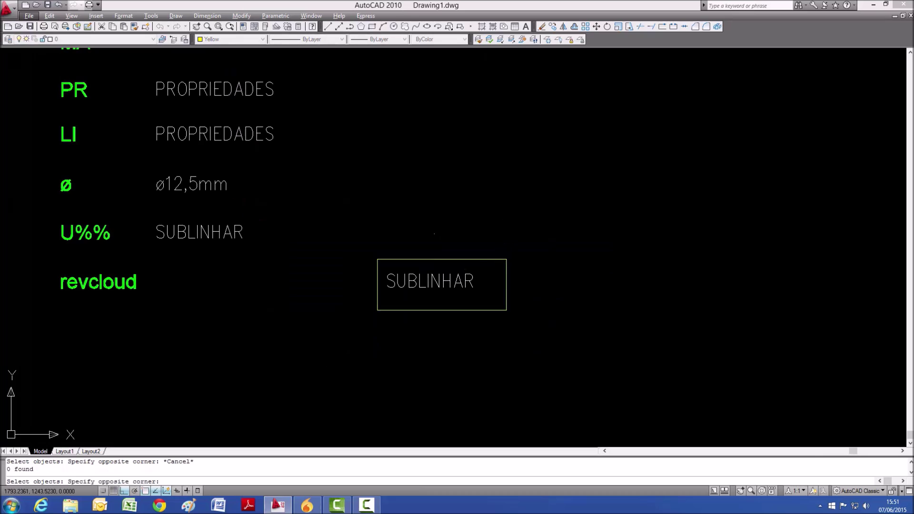
pyautogui.write('e')
pyautogui.press('Return')
pyautogui.click(480, 262)
pyautogui.press('Return')
pyautogui.press('Escape')
pyautogui.press('Escape')
# Draw a large rectangle in the empty area to the right of the command list.
pyautogui.write('rec')
pyautogui.press('Return')
pyautogui.click(452, 98)
pyautogui.click(781, 316)
pyautogui.press('Escape')
pyautogui.press('Escape')
# Start a revision cloud and set both its minimum and maximum arc length to .3.
pyautogui.write('rev')
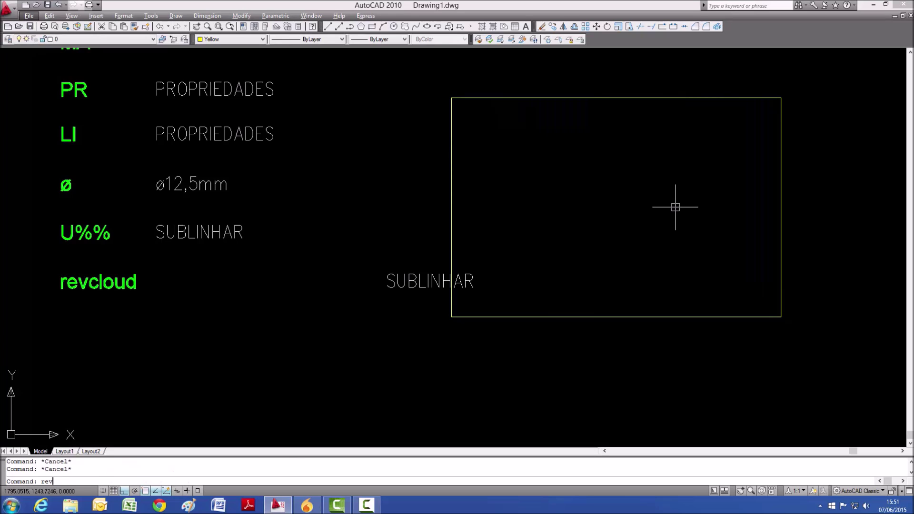
pyautogui.write('cloud')
pyautogui.press('Return')
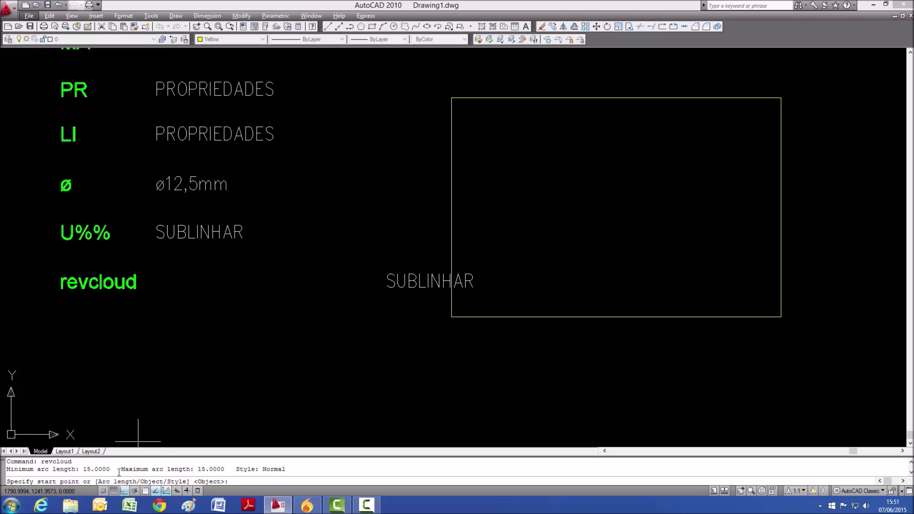
pyautogui.moveTo(114, 471)
pyautogui.mouseDown()
pyautogui.moveTo(86, 470)
pyautogui.moveTo(93, 470)
pyautogui.mouseUp()
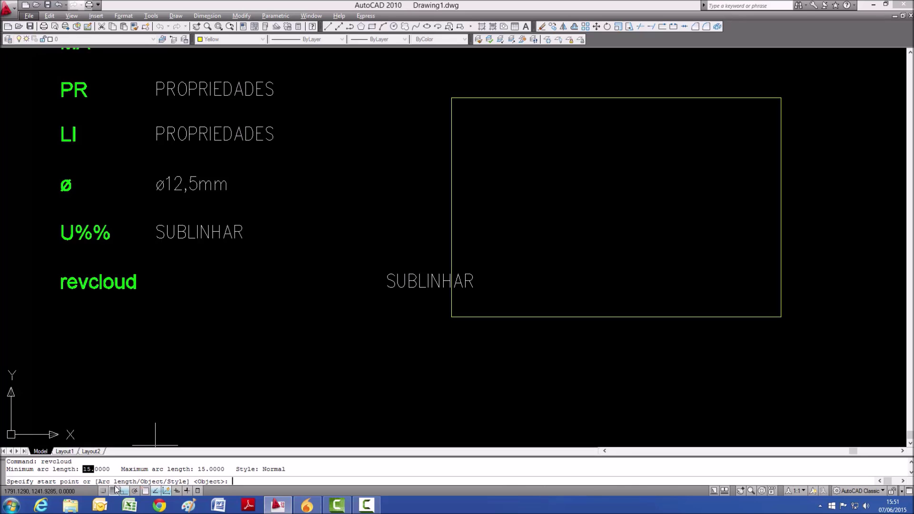
pyautogui.press('Return')
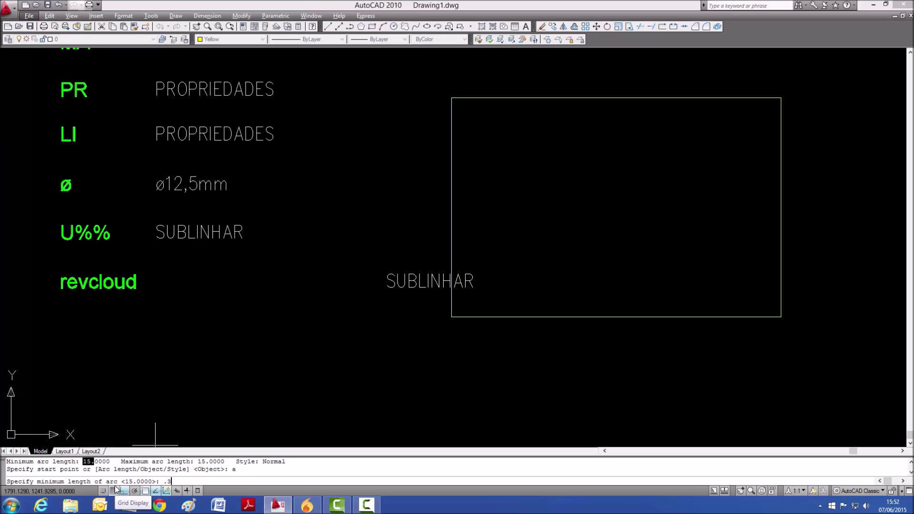
pyautogui.press('Return')
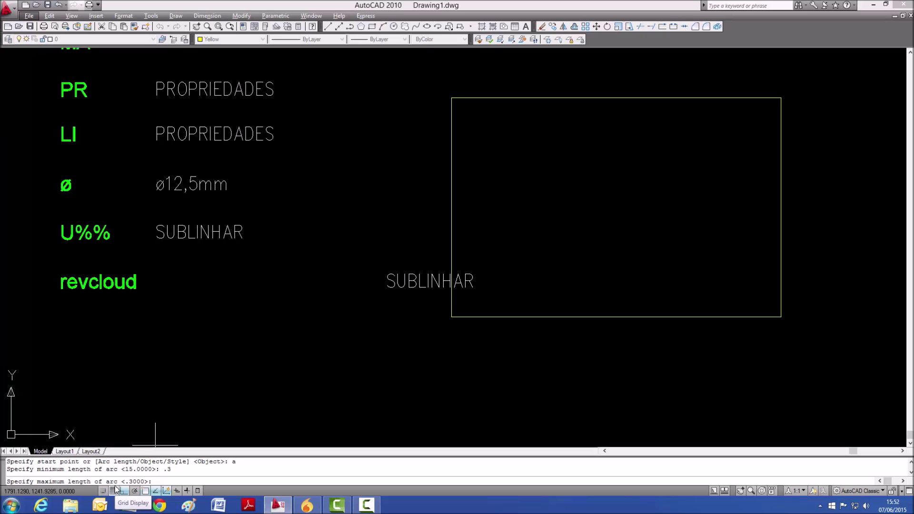
pyautogui.press('Return')
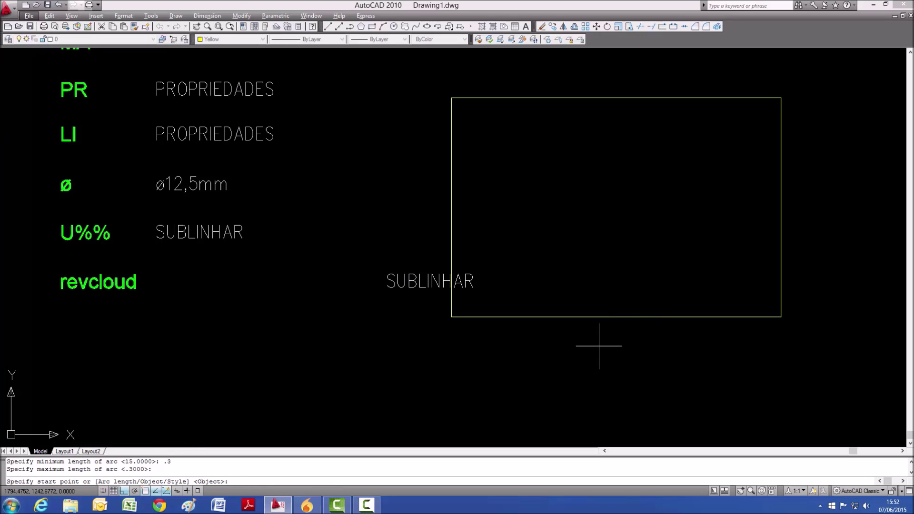
# Try to convert the large rectangle into a Normal-style revision cloud and inspect its arcs up close.
pyautogui.press('Return')
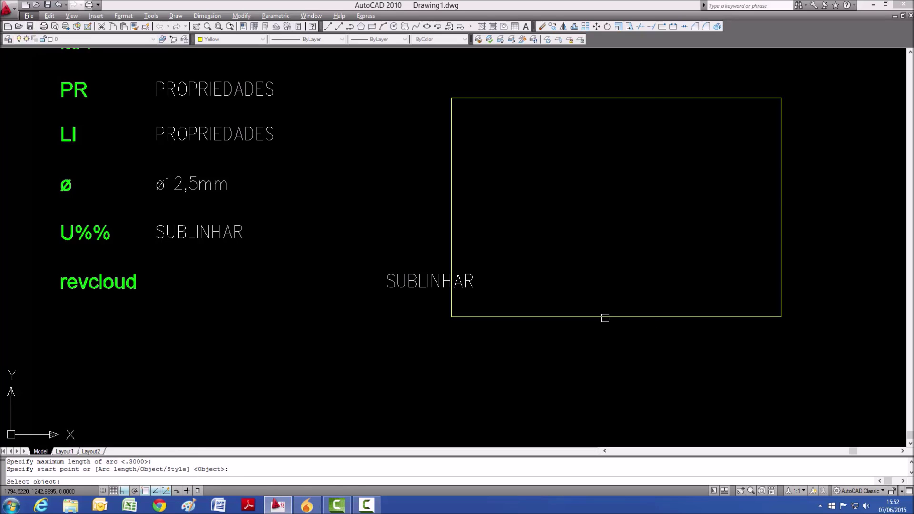
pyautogui.click(605, 318)
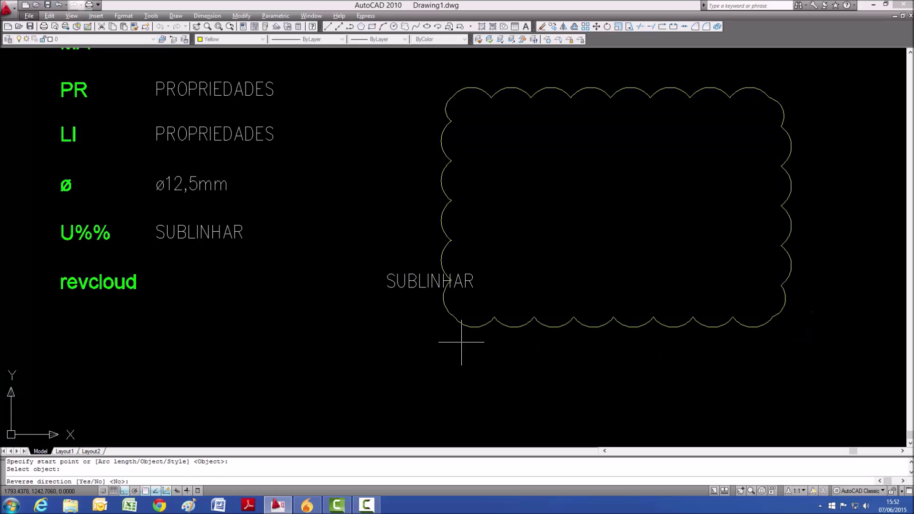
pyautogui.scroll(8, 579, 126)
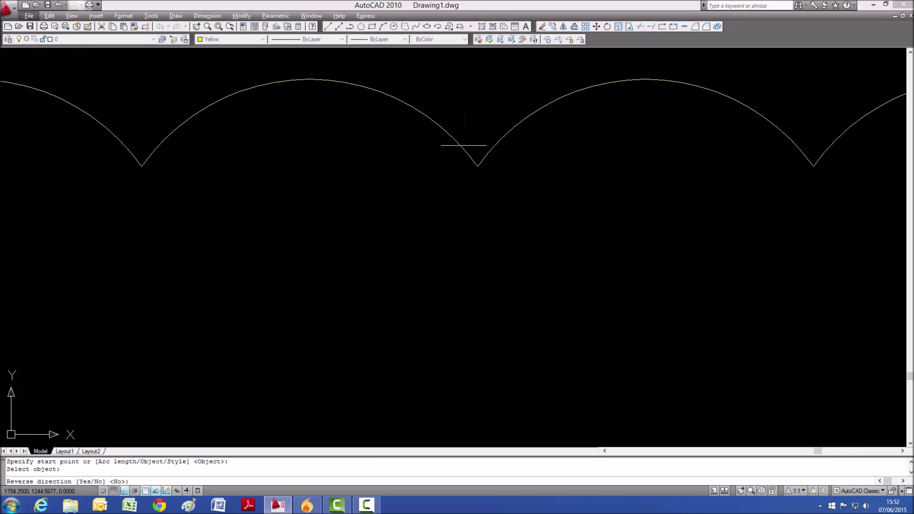
pyautogui.scroll(-8, 428, 143)
pyautogui.scroll(3, 451, 180)
pyautogui.press('Escape')
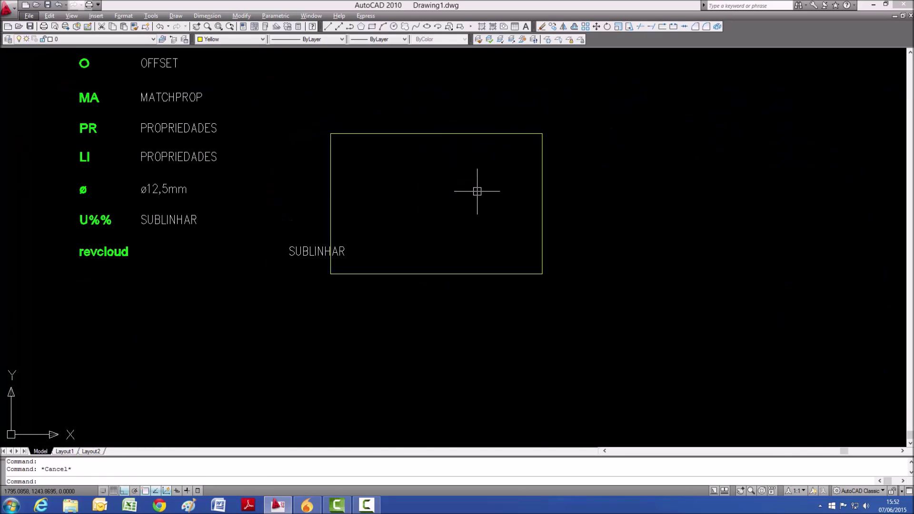
# Convert the large rectangle into a revision cloud with the Calligraphy arc style, without reversing its direction.
pyautogui.write('revcloud')
pyautogui.press('Return')
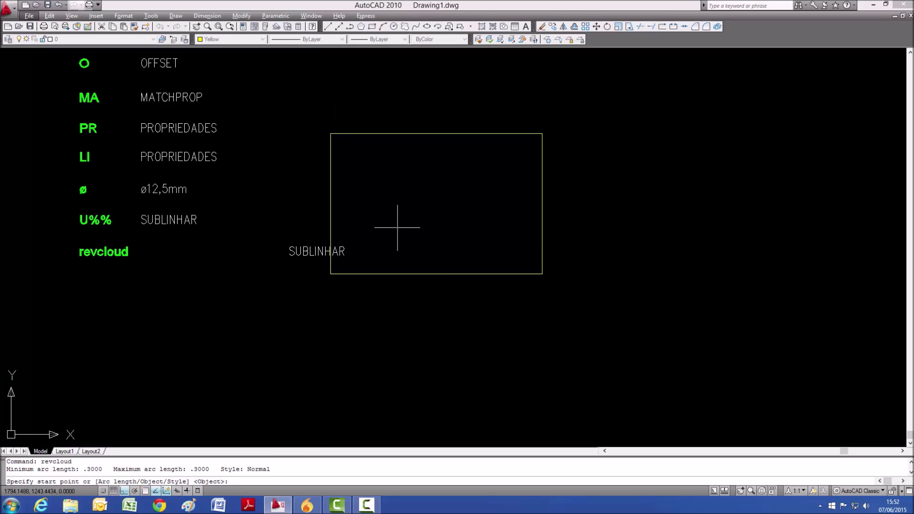
pyautogui.press('Return')
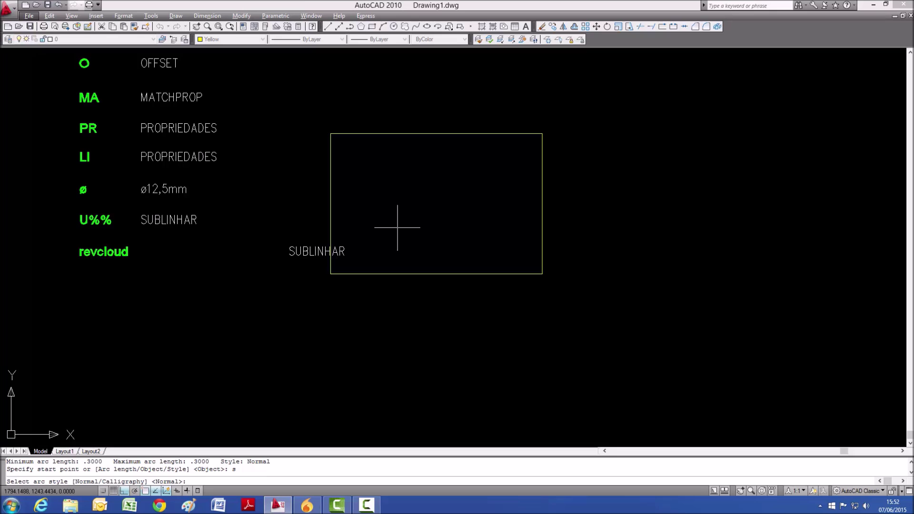
pyautogui.write('c')
pyautogui.press('Return')
pyautogui.press('Return')
pyautogui.click(451, 134)
pyautogui.press('Return')
pyautogui.scroll(10, 438, 170)
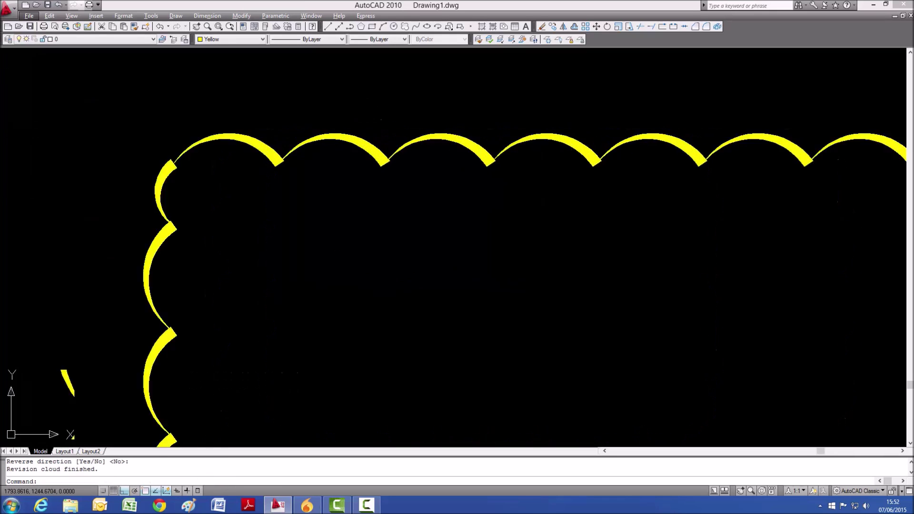
pyautogui.scroll(-10, 466, 118)
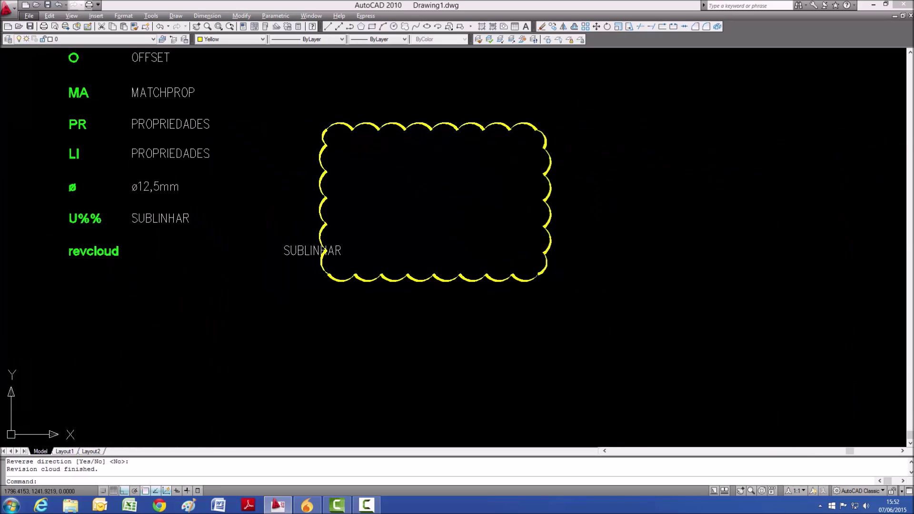
# Erase the calligraphy revision cloud beside the command list.
pyautogui.scroll(-5, 428, 136)
pyautogui.scroll(7, 506, 196)
pyautogui.press('Escape')
pyautogui.press('Escape')
pyautogui.write('e')
pyautogui.press('Return')
pyautogui.click(483, 108)
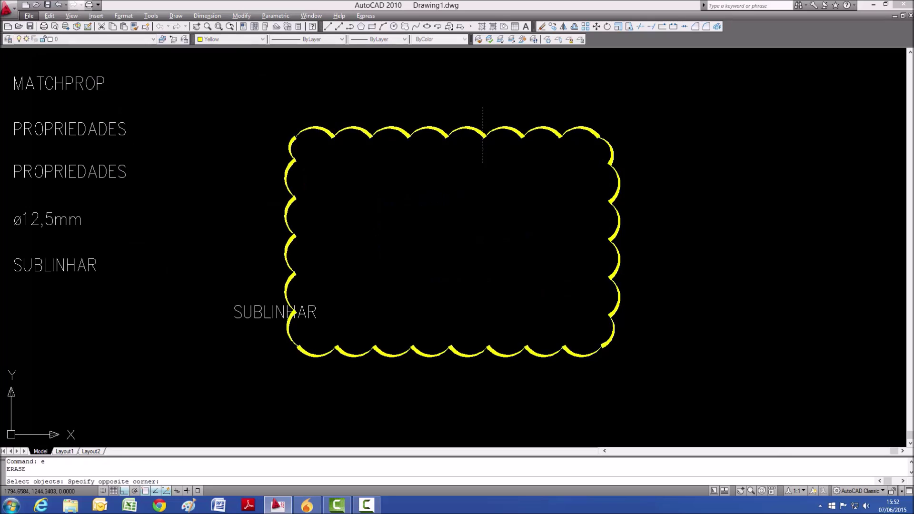
pyautogui.click(482, 163)
pyautogui.press('Return')
pyautogui.scroll(-5, 483, 163)
pyautogui.press('Escape')
pyautogui.press('Escape')
pyautogui.scroll(4, 506, 120)
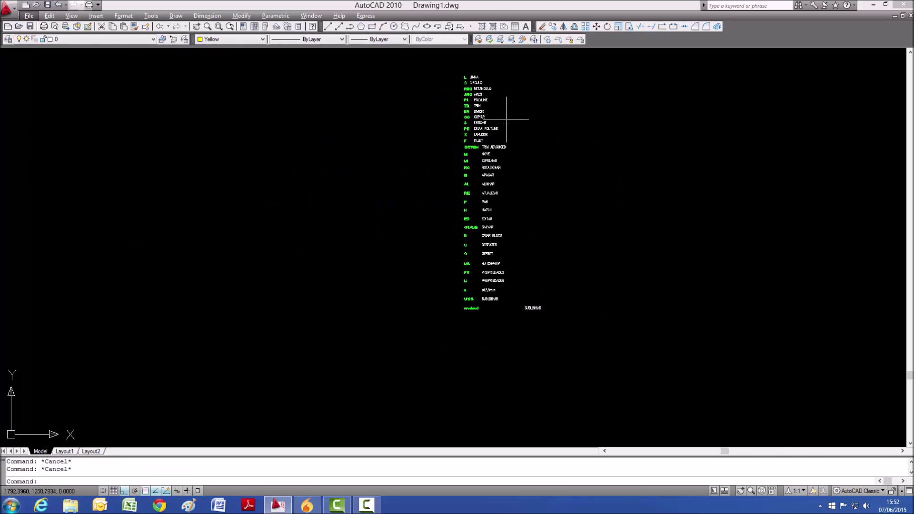
# Erase the SUBLINHAR text beside the revcloud entry at the end of the command list.
pyautogui.scroll(1, 544, 104)
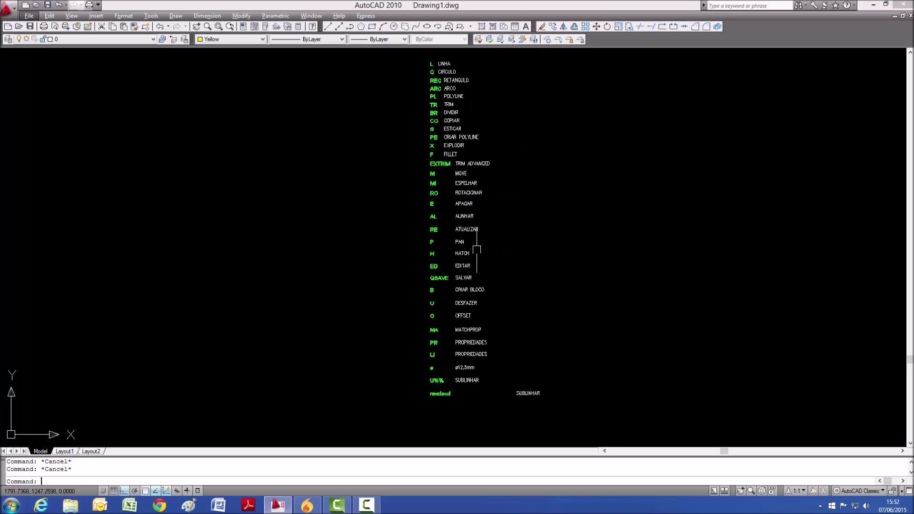
pyautogui.scroll(1, 541, 406)
pyautogui.write('e')
pyautogui.press('Return')
pyautogui.click(543, 349)
pyautogui.click(507, 403)
pyautogui.press('Return')
pyautogui.scroll(-5, 372, 263)
pyautogui.scroll(2, 411, 159)
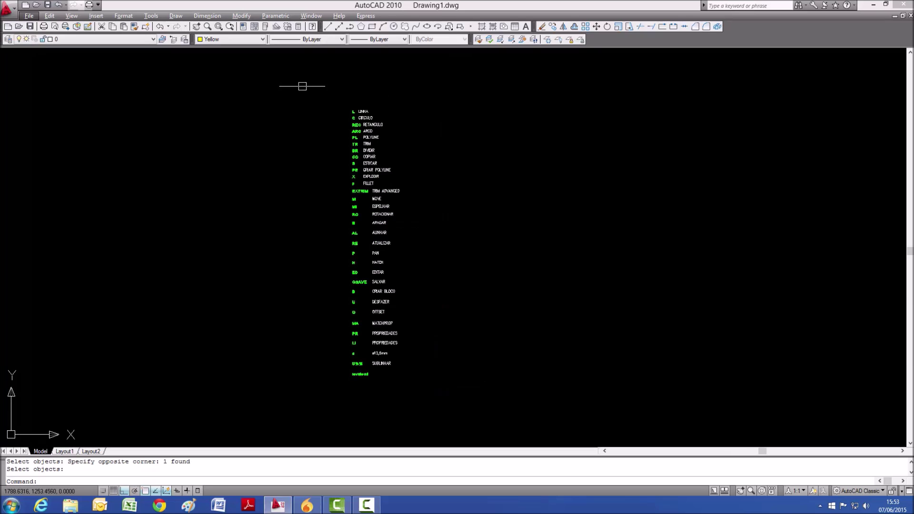
# Browse the available AutoCAD toolbars and show the Dimension toolbar.
pyautogui.rightClick(665, 43)
pyautogui.moveTo(687, 50)
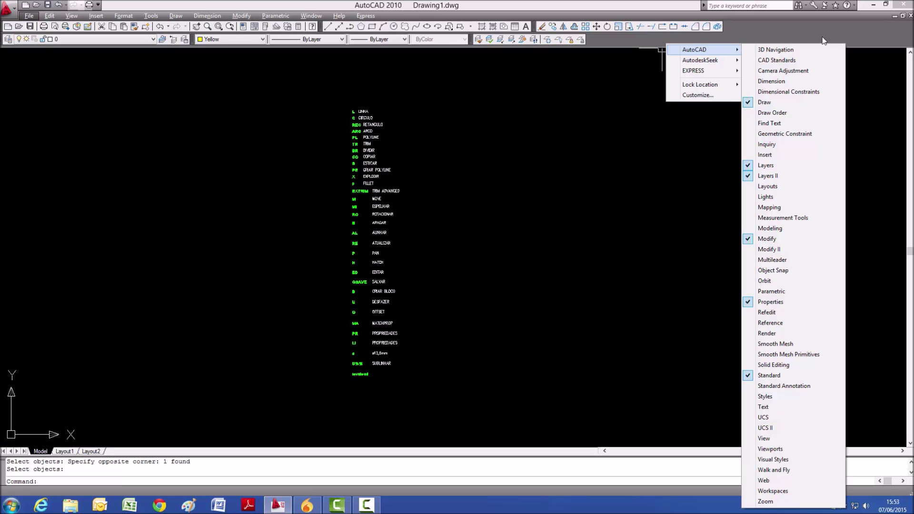
pyautogui.rightClick(619, 40)
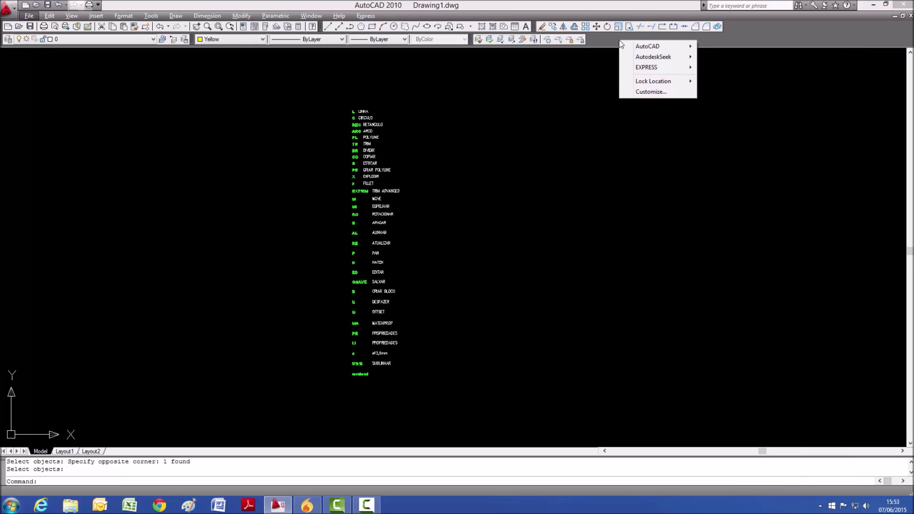
pyautogui.moveTo(638, 46)
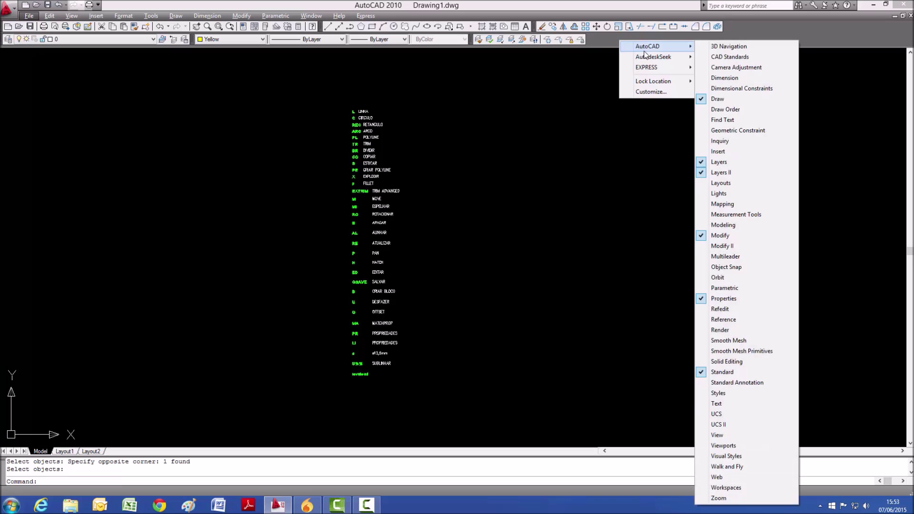
pyautogui.rightClick(831, 36)
pyautogui.rightClick(736, 38)
pyautogui.moveTo(790, 44)
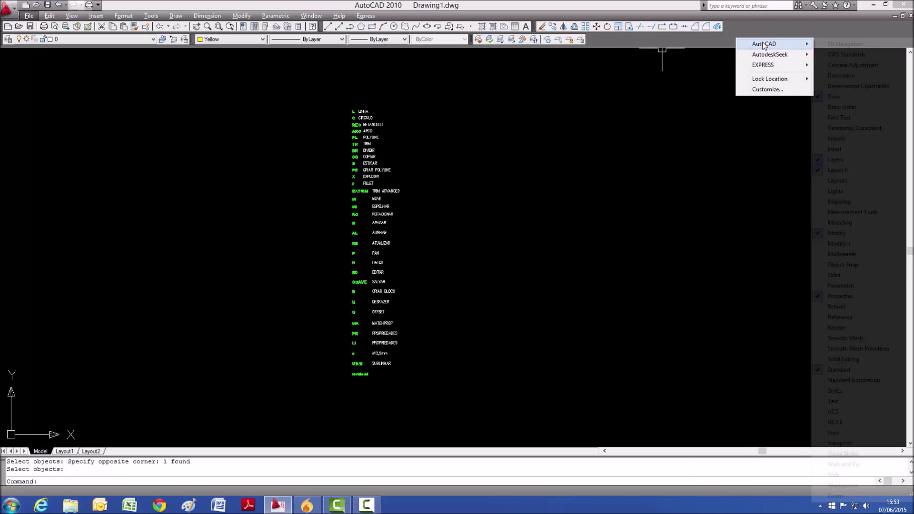
pyautogui.click(853, 76)
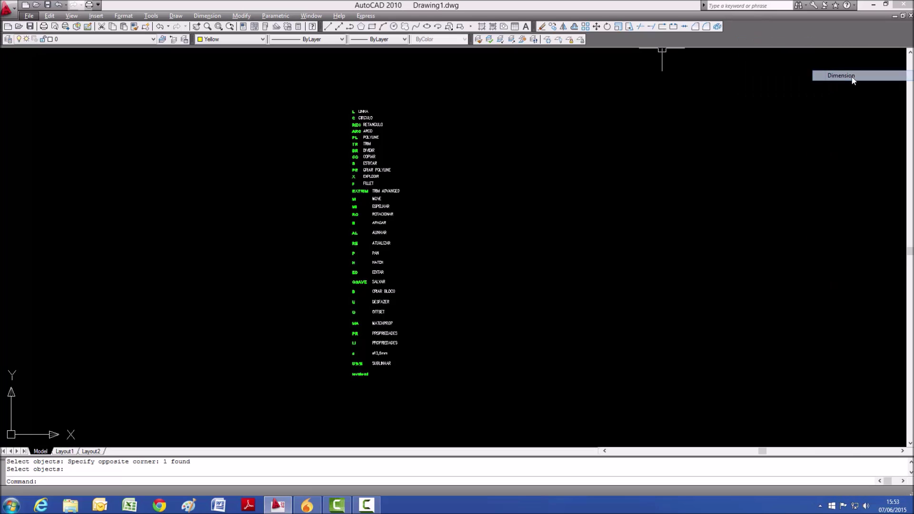
# Show the Reference and UCS toolbars as well.
pyautogui.rightClick(833, 37)
pyautogui.moveTo(857, 39)
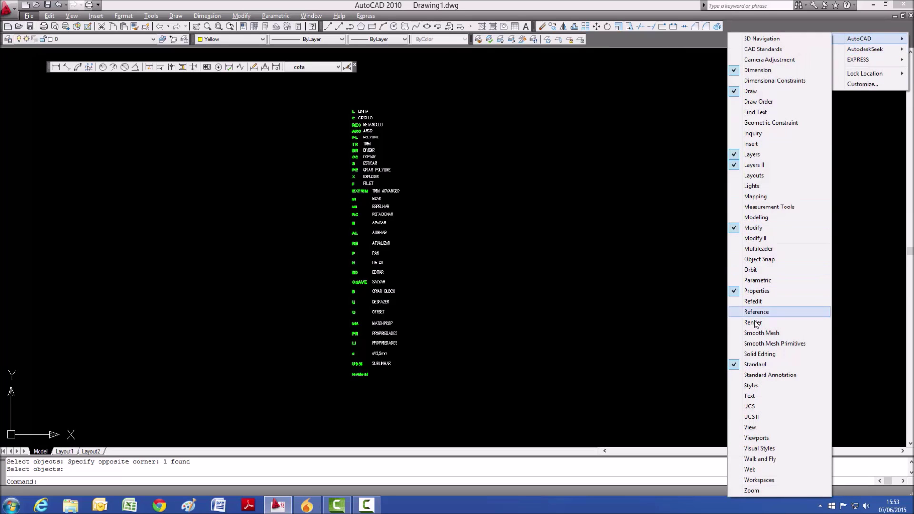
pyautogui.click(754, 323)
pyautogui.rightClick(764, 36)
pyautogui.moveTo(791, 41)
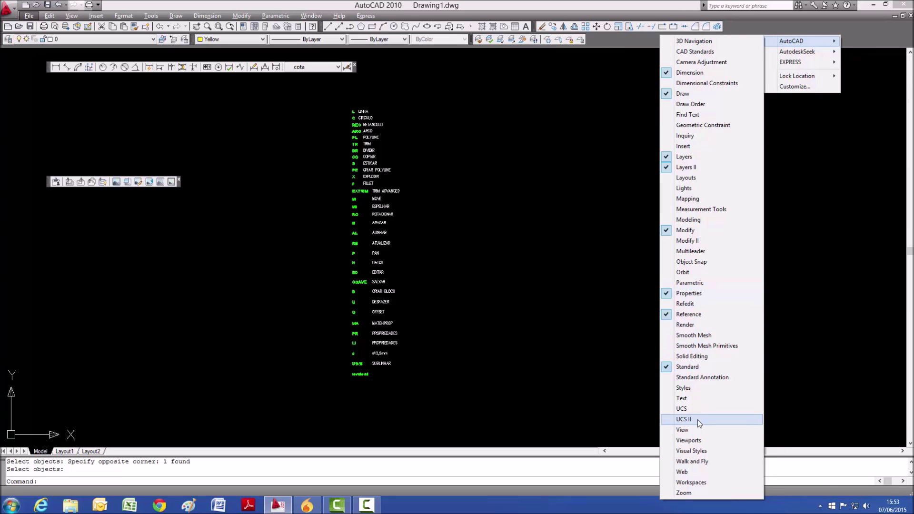
pyautogui.click(698, 419)
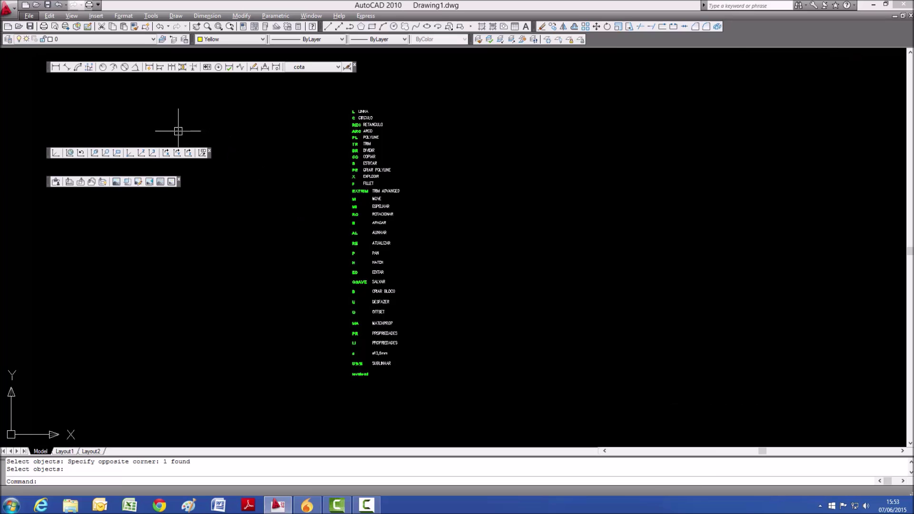
# Dock the UCS toolbar beside the Layers II toolbar, redock it vertically along the drawing's edge, and float it over the drawing.
pyautogui.moveTo(50, 156); pyautogui.dragTo(670, 44)
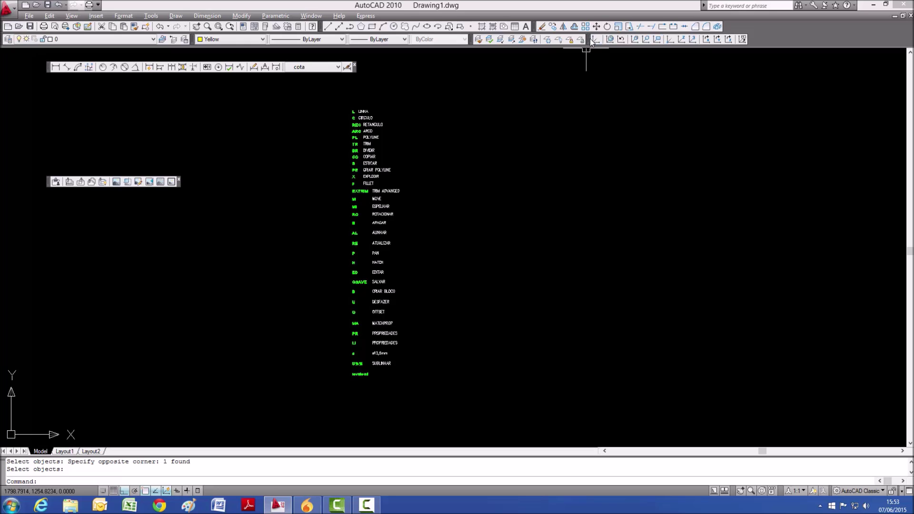
pyautogui.moveTo(588, 40)
pyautogui.mouseDown()
pyautogui.moveTo(203, 148)
pyautogui.moveTo(51, 159)
pyautogui.moveTo(6, 191)
pyautogui.moveTo(5, 209)
pyautogui.mouseUp()
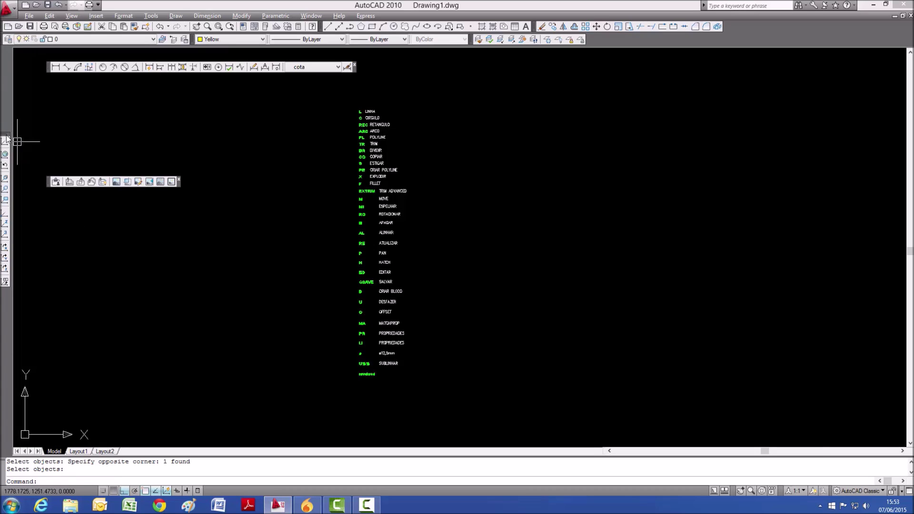
pyautogui.moveTo(6, 139)
pyautogui.mouseDown()
pyautogui.moveTo(333, 159)
pyautogui.moveTo(204, 149)
pyautogui.moveTo(221, 149)
pyautogui.mouseUp()
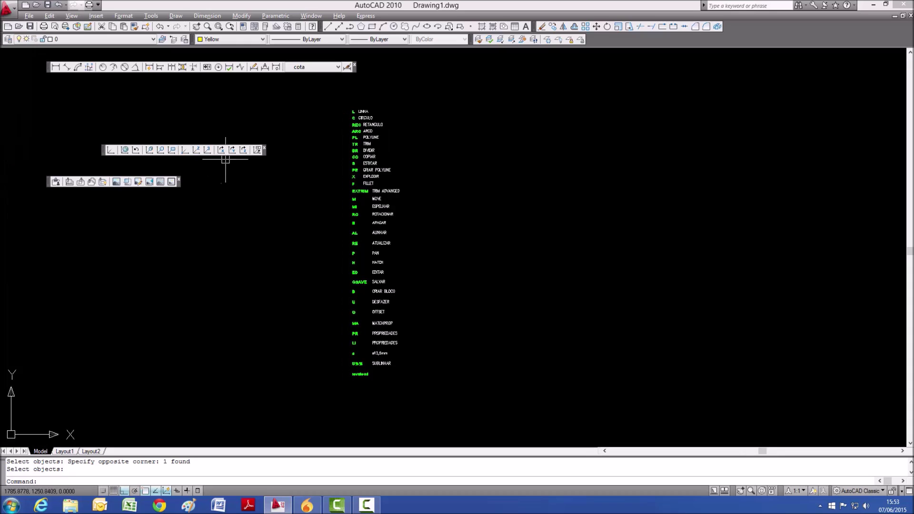
# Close the floating UCS, Reference and Dimension toolbars.
pyautogui.click(265, 148)
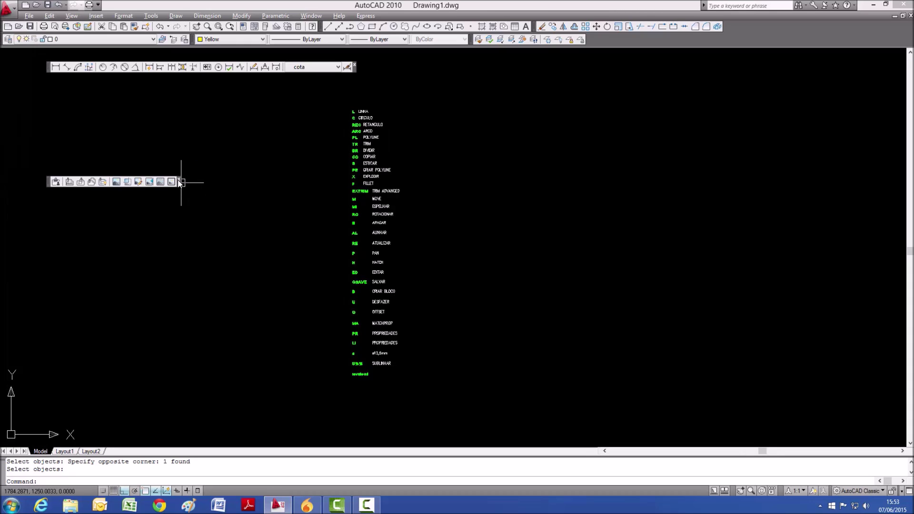
pyautogui.click(181, 180)
pyautogui.click(355, 64)
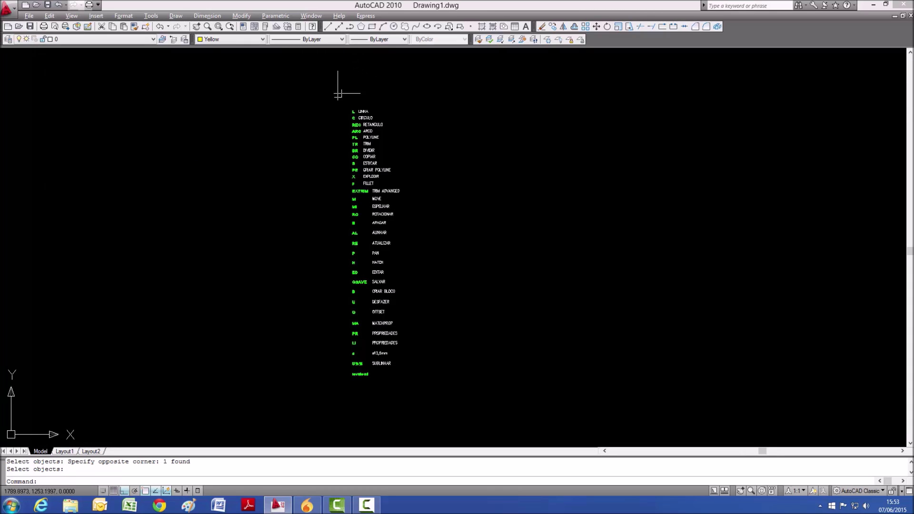
# Place a horizontal linear dimension spanning about 7.85 in the empty area beside the command list.
pyautogui.click(212, 17)
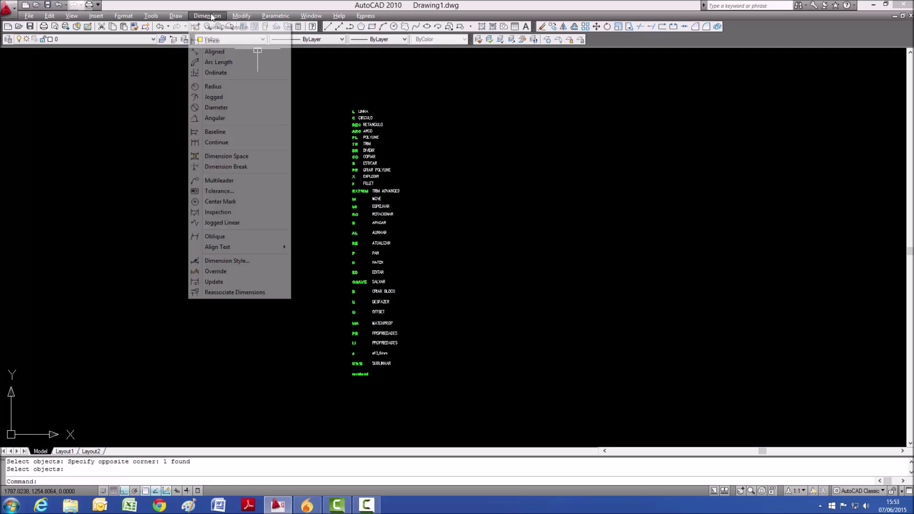
pyautogui.click(210, 41)
pyautogui.click(519, 189)
pyautogui.click(738, 188)
pyautogui.click(707, 127)
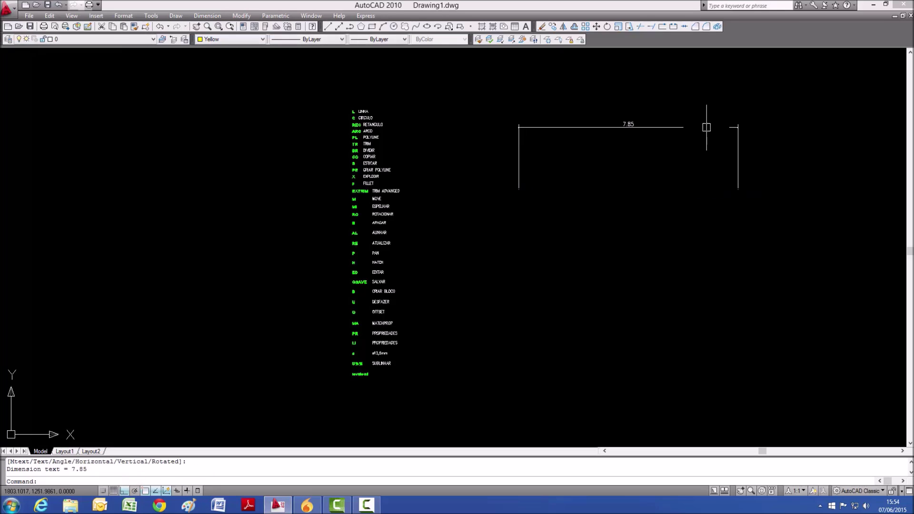
pyautogui.press('Escape')
pyautogui.press('Escape')
pyautogui.scroll(5, 737, 143)
pyautogui.scroll(-4, 482, 151)
pyautogui.scroll(3, 408, 155)
pyautogui.click(429, 161)
pyautogui.press('Escape')
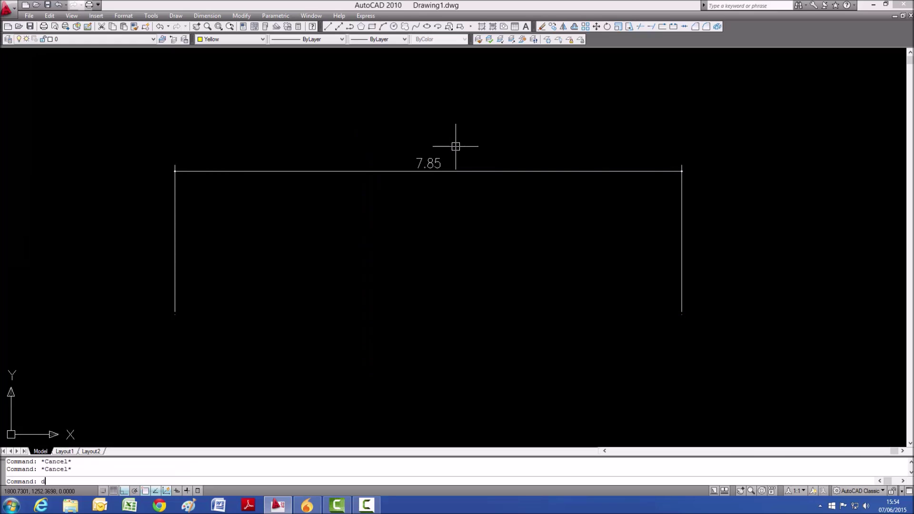
# Preview the available dimension styles and make ISO-25 the current one.
pyautogui.write('d')
pyautogui.press('Return')
pyautogui.click(359, 215)
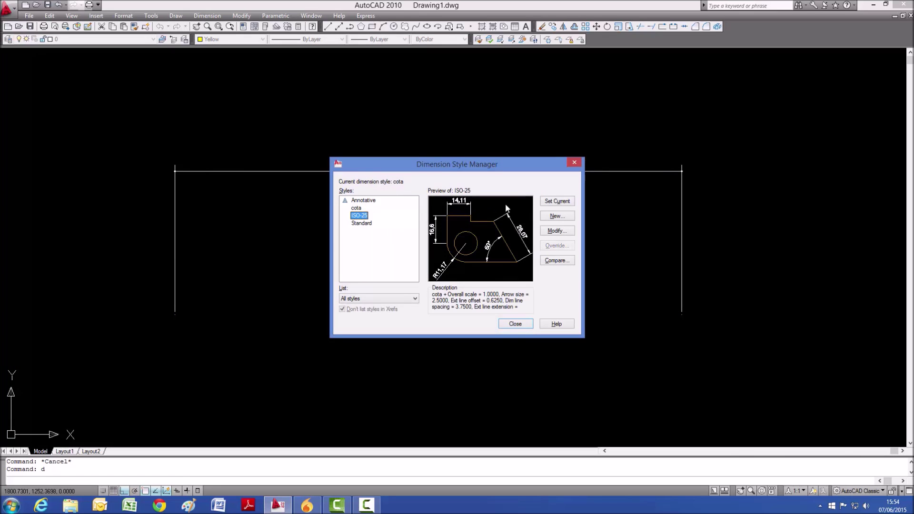
pyautogui.click(552, 202)
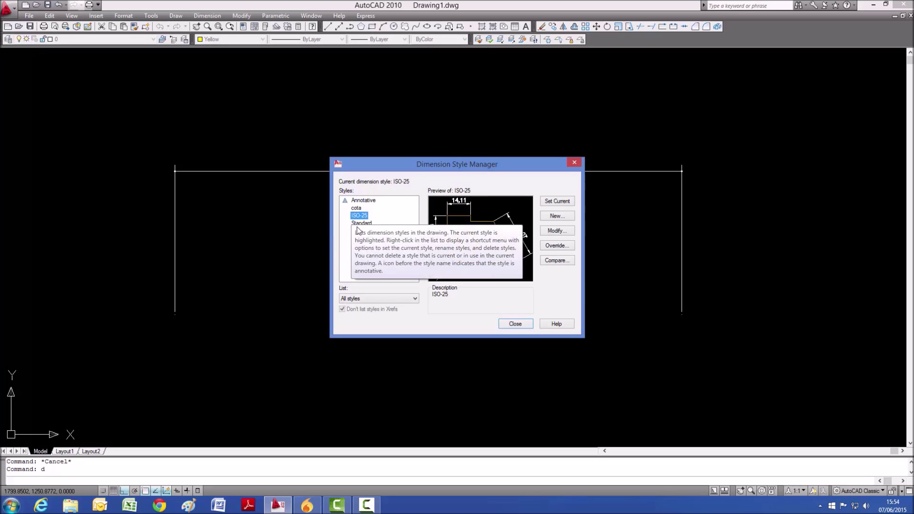
pyautogui.click(363, 200)
pyautogui.click(363, 223)
pyautogui.click(362, 216)
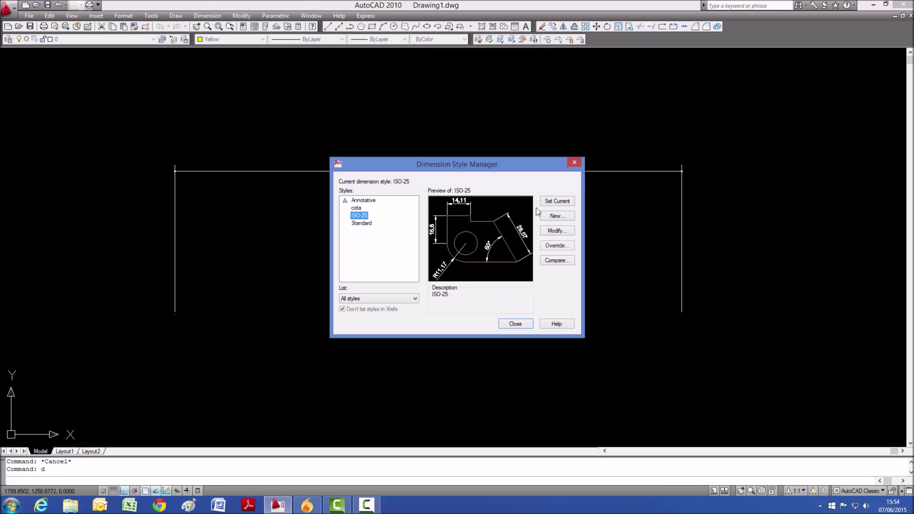
pyautogui.click(557, 202)
pyautogui.click(516, 324)
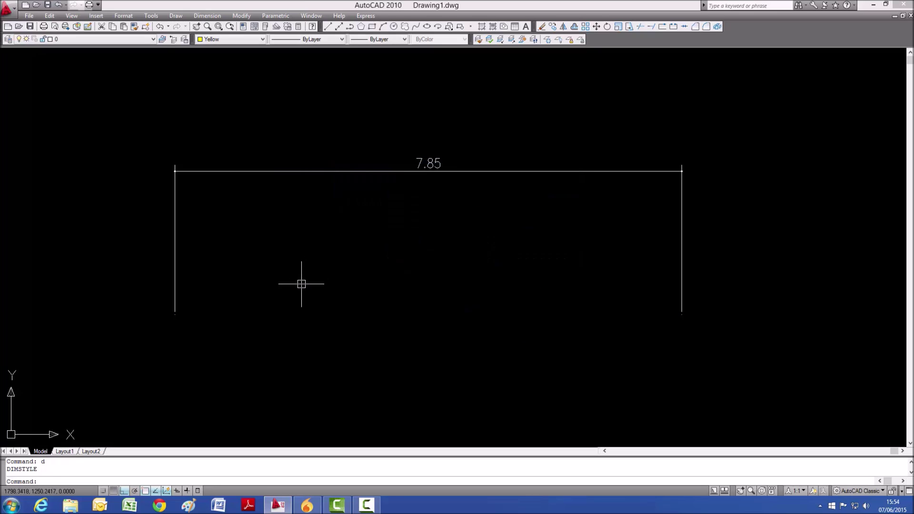
# Place a second horizontal linear dimension spanning about 4.61 within the span of the first one, using the ISO-25 style.
pyautogui.click(207, 16)
pyautogui.click(210, 41)
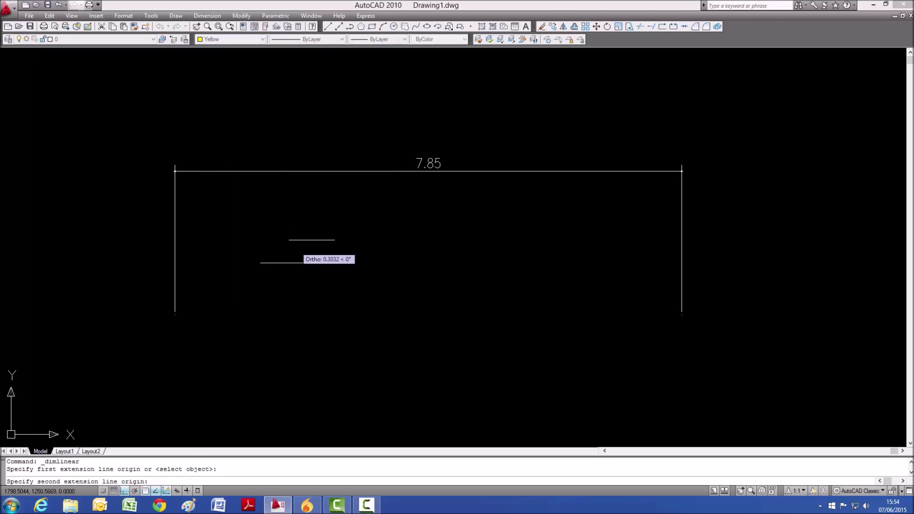
pyautogui.click(262, 264)
pyautogui.click(558, 263)
pyautogui.scroll(-5, 558, 219)
pyautogui.press('Escape')
pyautogui.press('Escape')
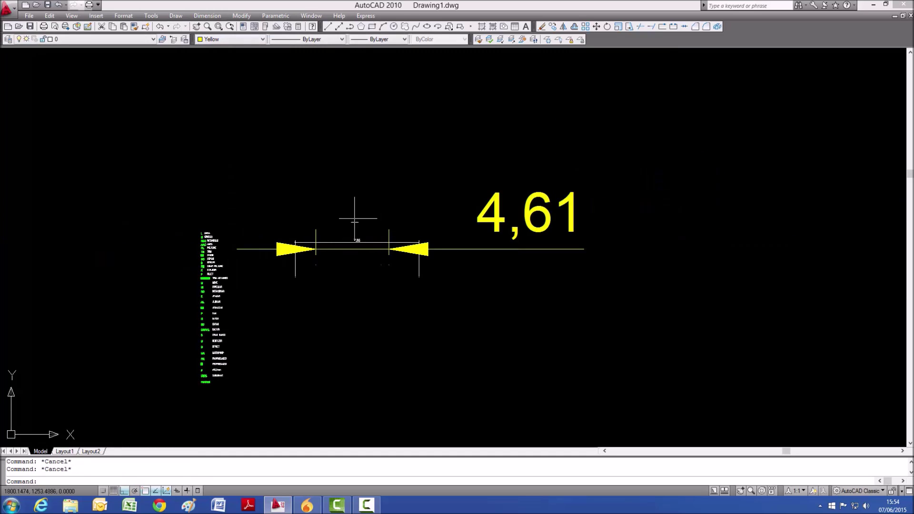
pyautogui.scroll(5, 319, 247)
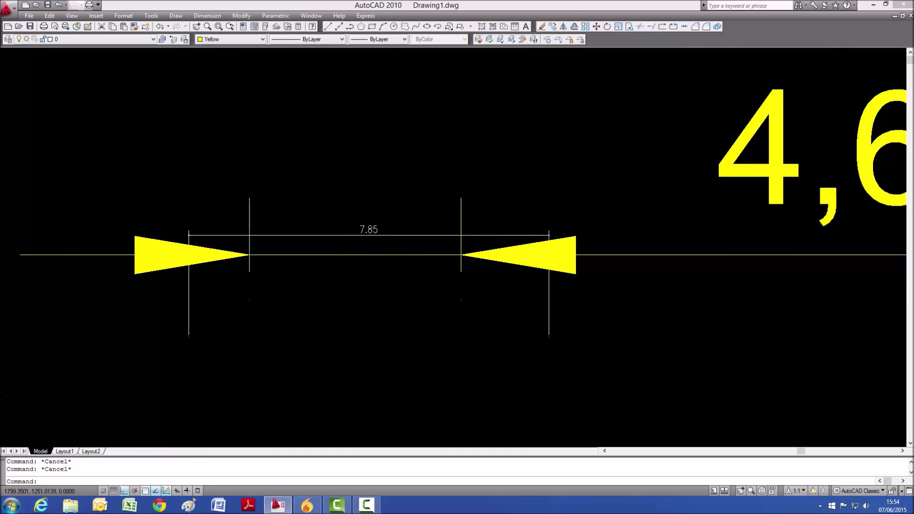
# Match the properties of the longer dimension onto the oversized yellow ISO-25 dimension.
pyautogui.scroll(-3, 362, 288)
pyautogui.write('ma')
pyautogui.press('Return')
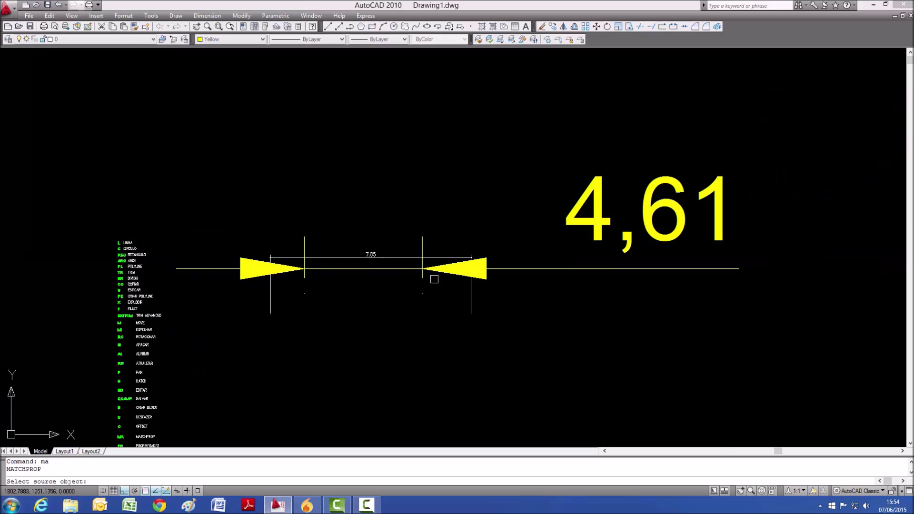
pyautogui.scroll(3, 366, 277)
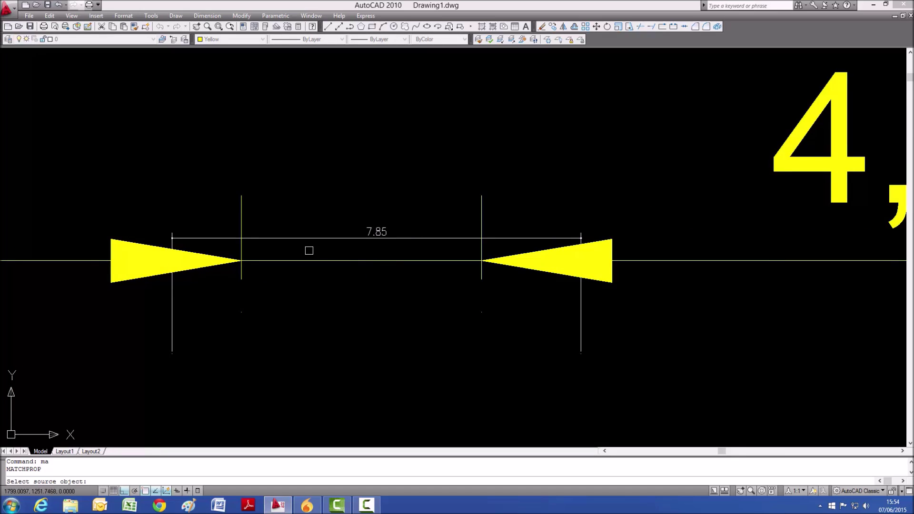
pyautogui.click(381, 225)
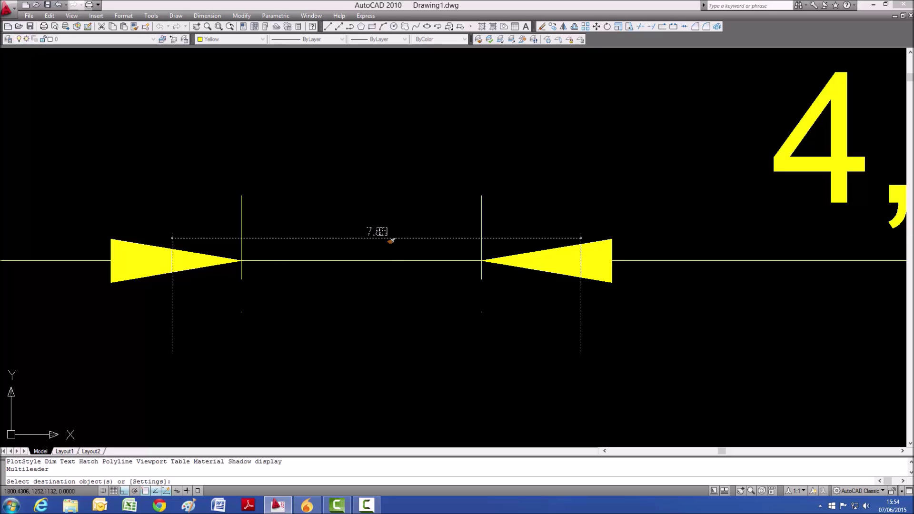
pyautogui.click(381, 260)
pyautogui.press('Escape')
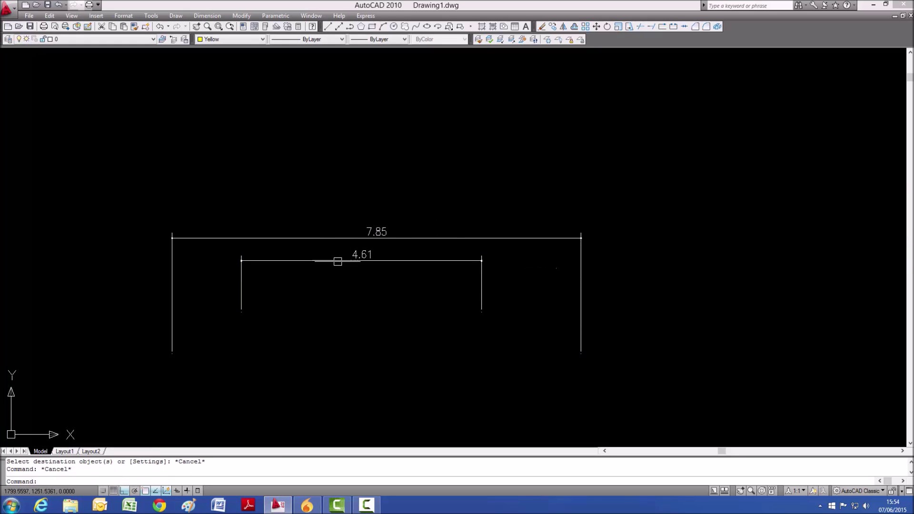
pyautogui.press('Escape')
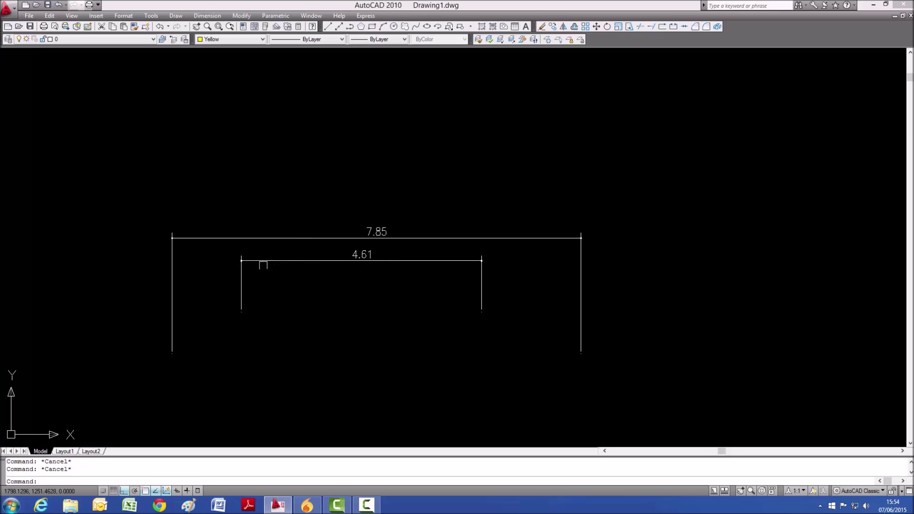
# Open the properties of the shorter dimension and clear its selection.
pyautogui.scroll(4, 264, 265)
pyautogui.click(371, 243)
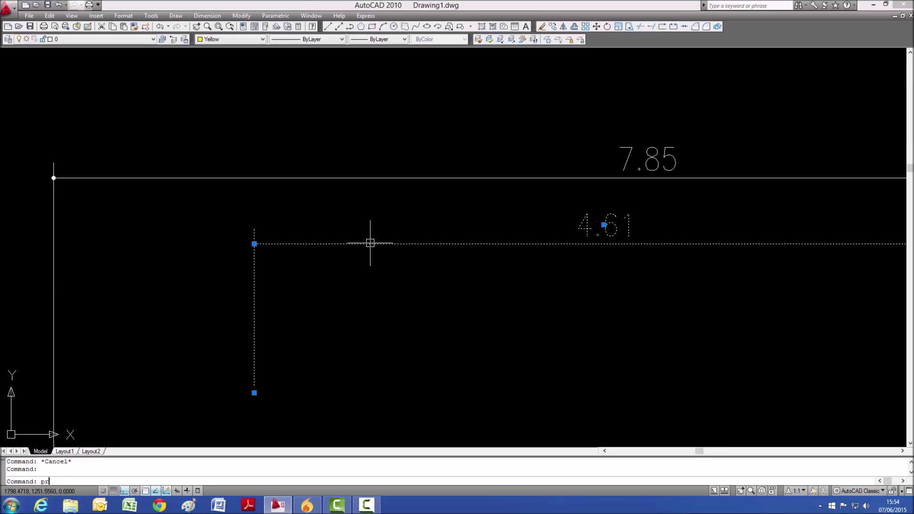
pyautogui.write('pr')
pyautogui.press('Return')
pyautogui.press('Escape')
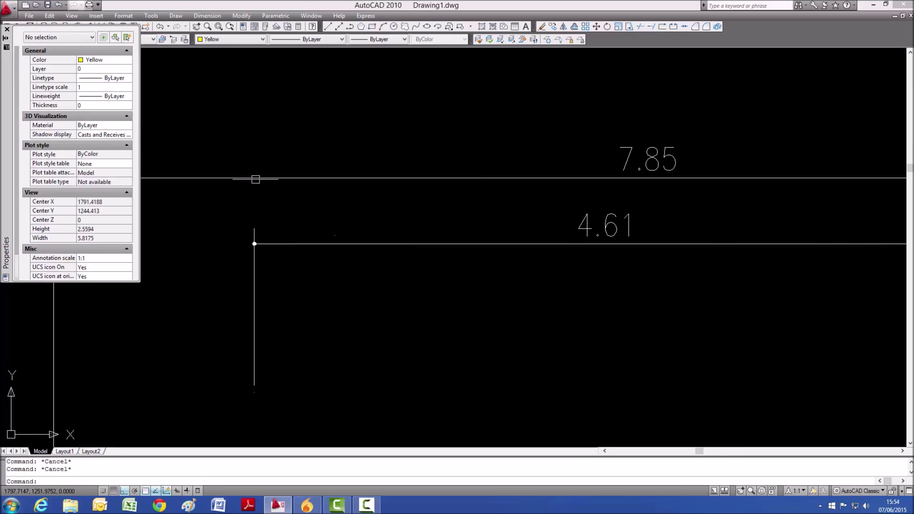
# Set the cota dimension style's text height to 0.1 and make cota the current dimension style.
pyautogui.write('d')
pyautogui.press('Return')
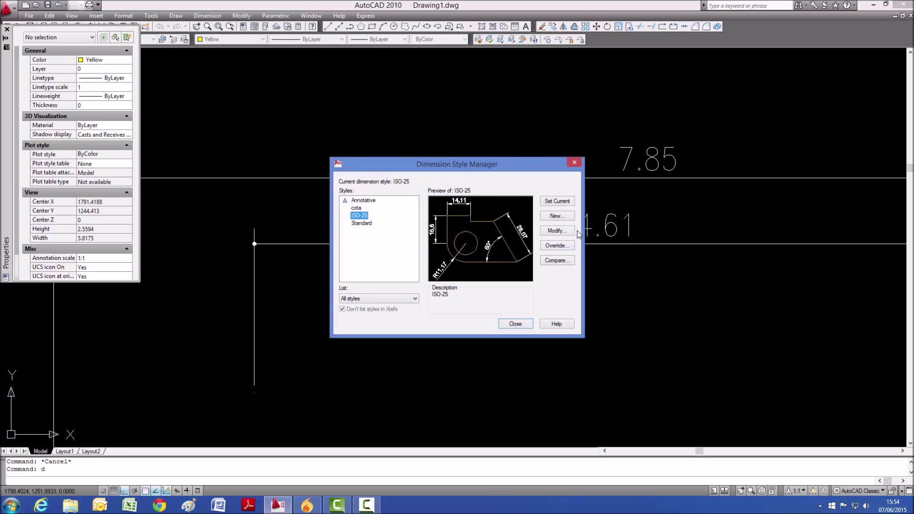
pyautogui.click(555, 235)
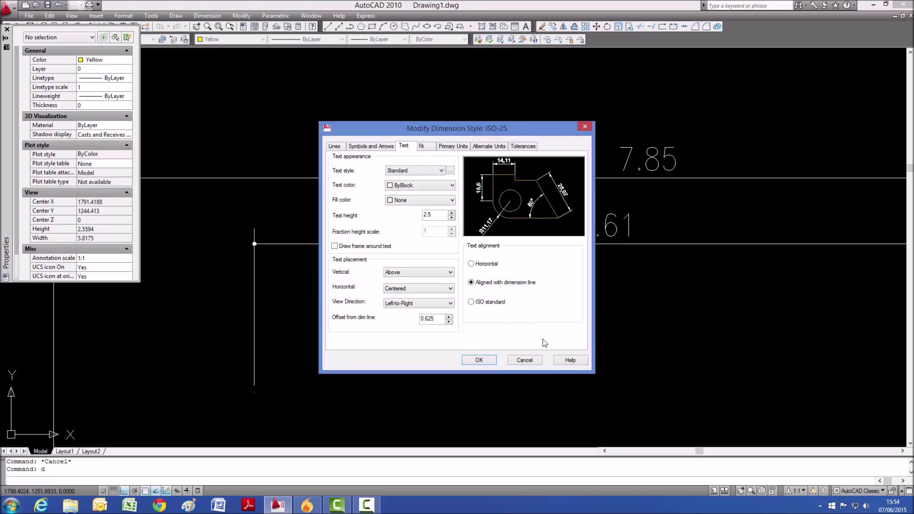
pyautogui.click(488, 362)
pyautogui.click(356, 208)
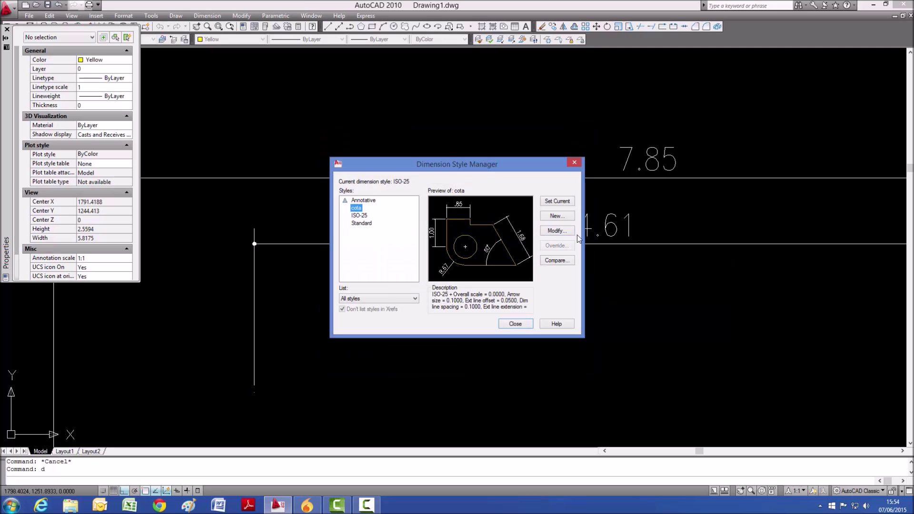
pyautogui.click(557, 231)
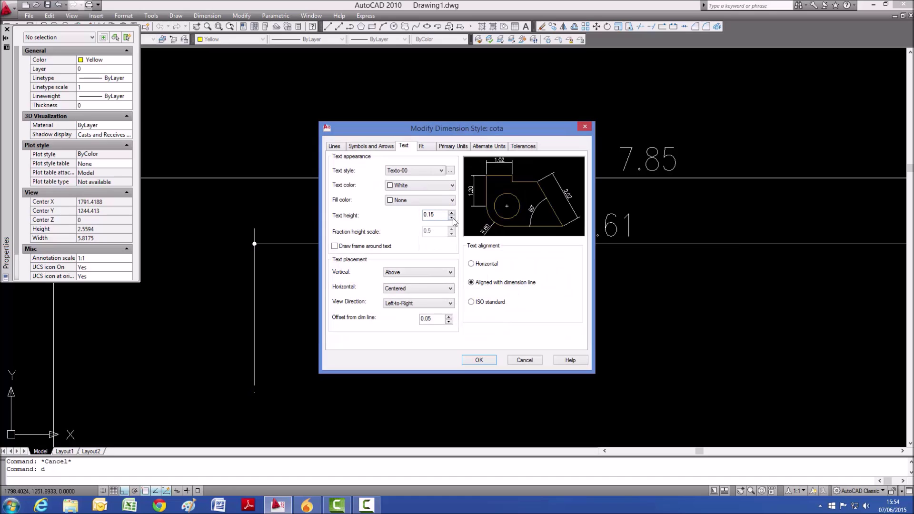
pyautogui.write('0.1')
pyautogui.click(481, 360)
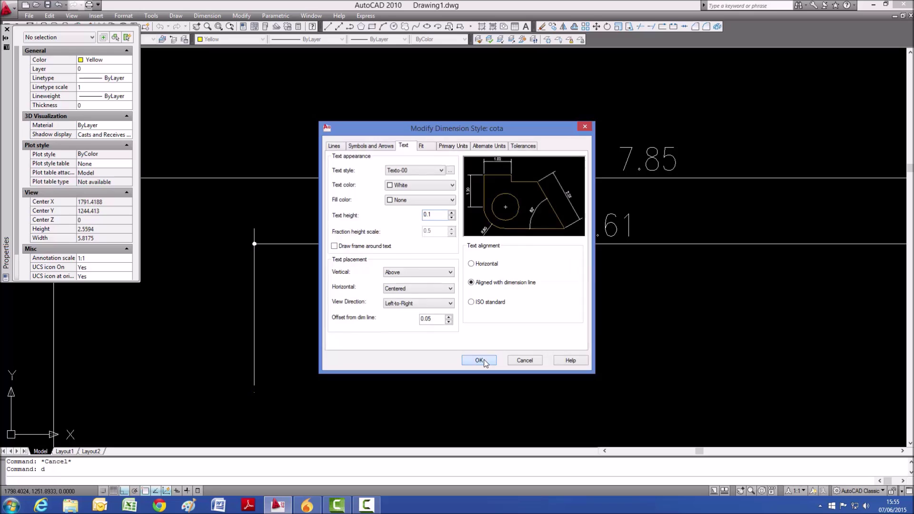
pyautogui.click(559, 202)
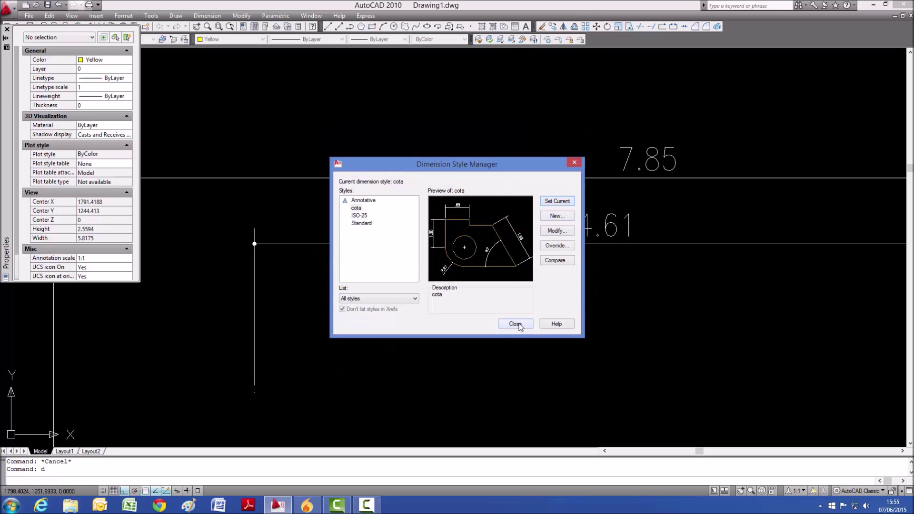
pyautogui.click(515, 325)
# Select the shorter dimension and check the text height in its properties.
pyautogui.scroll(2, 653, 231)
pyautogui.click(632, 256)
pyautogui.click(587, 209)
pyautogui.click(16, 206)
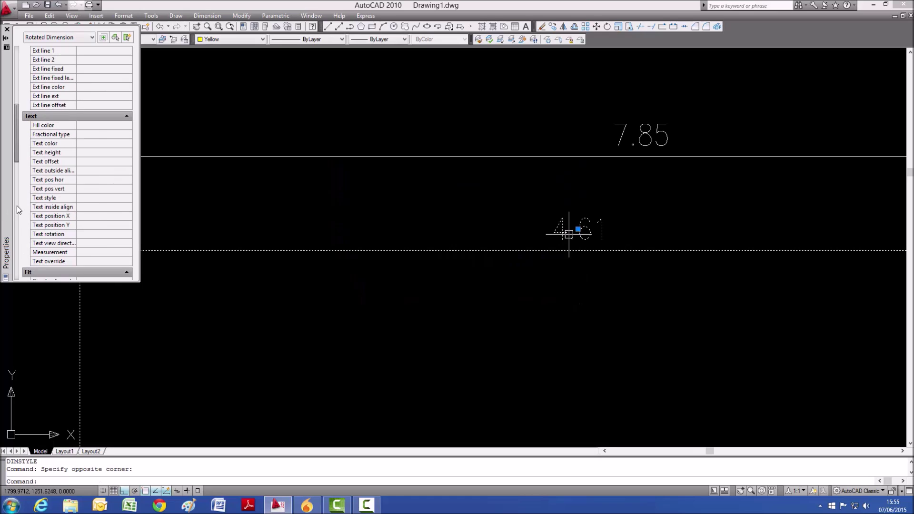
pyautogui.click(72, 154)
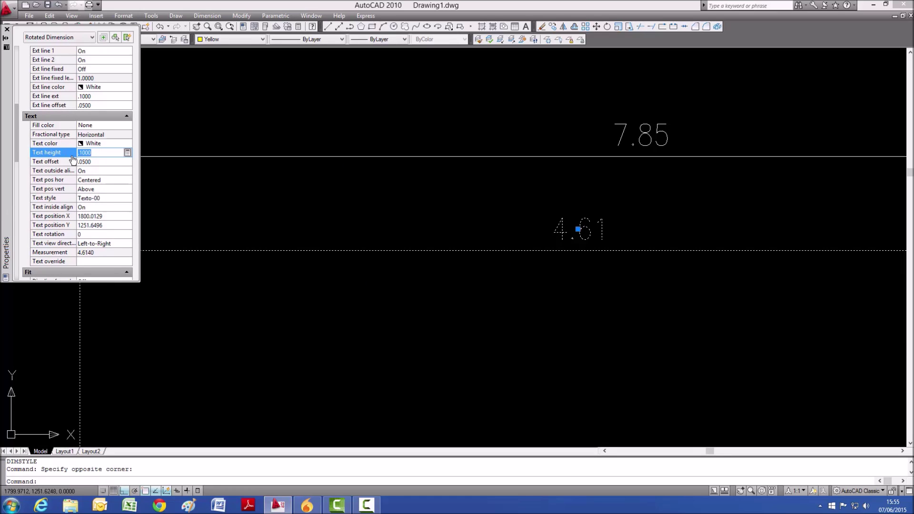
pyautogui.scroll(-2, 351, 153)
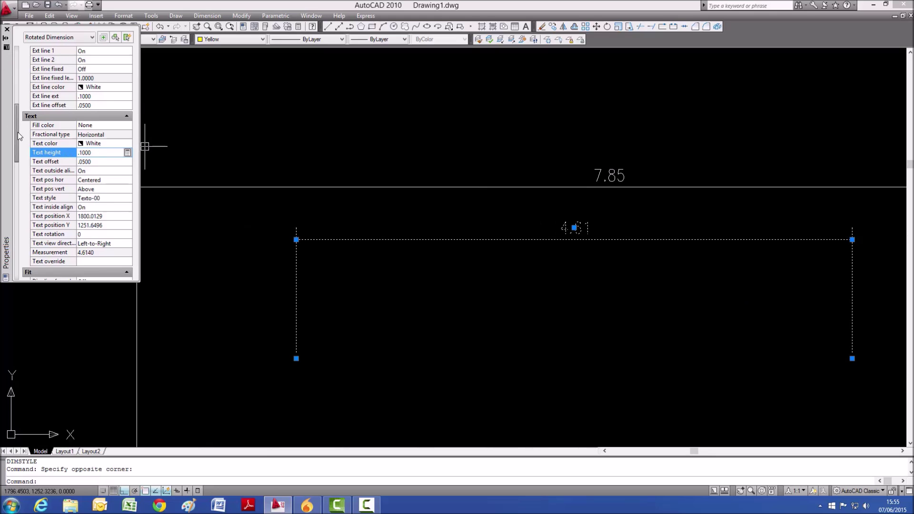
# Set the shorter dimension's arrow size to 0.2 and clear the selection.
pyautogui.scroll(4, 19, 124)
pyautogui.scroll(2, 22, 81)
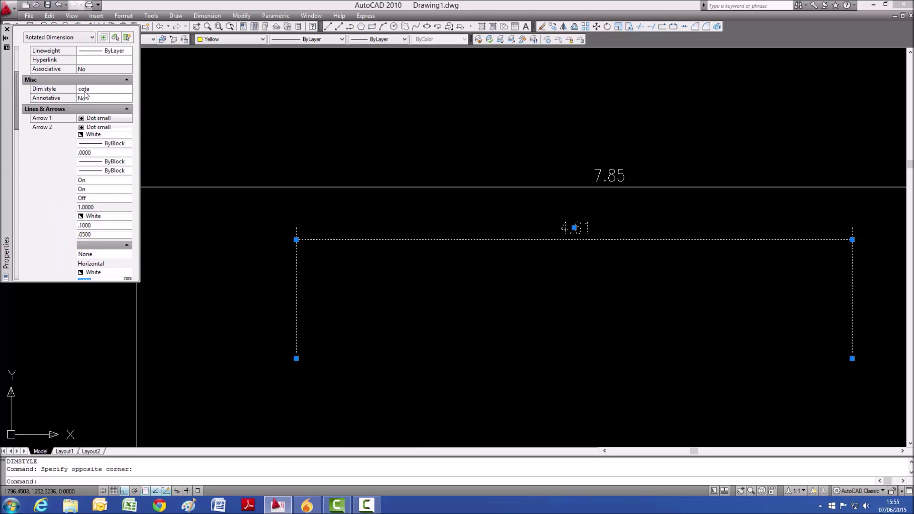
pyautogui.scroll(6, 292, 248)
pyautogui.scroll(3, 292, 248)
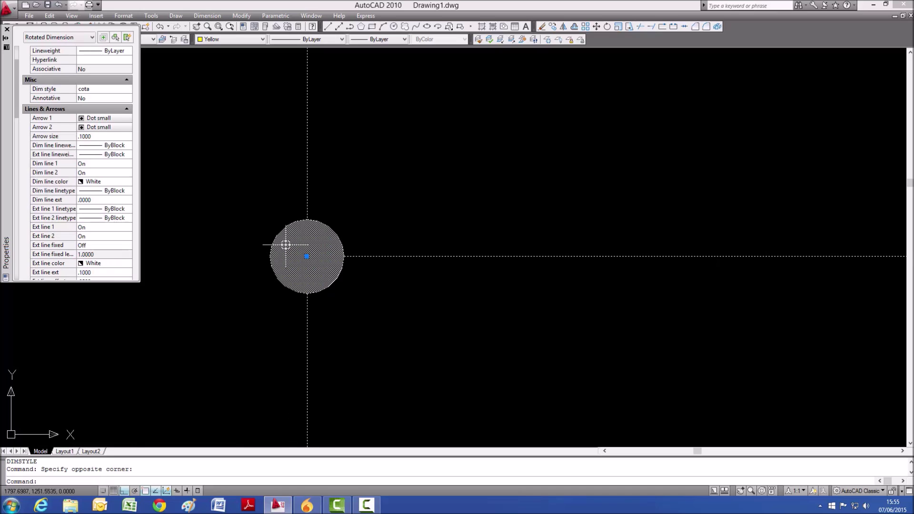
pyautogui.click(93, 138)
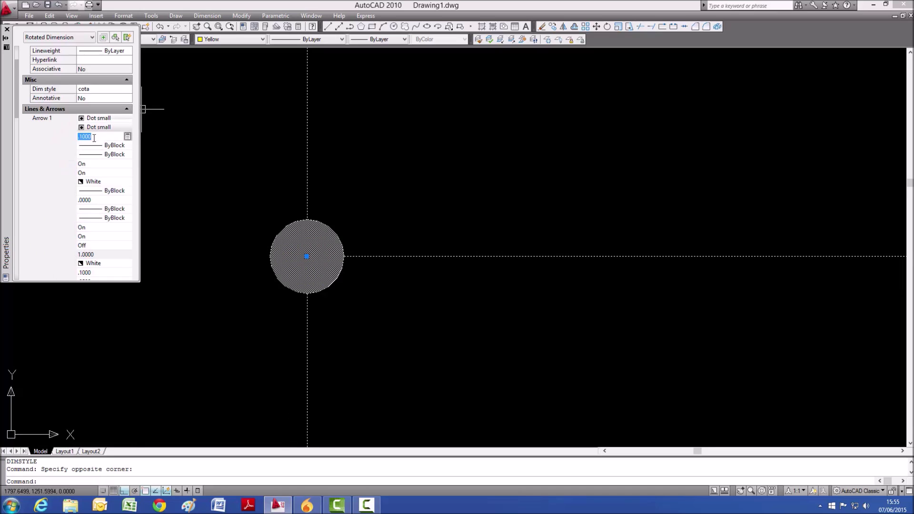
pyautogui.write('.2')
pyautogui.press('Return')
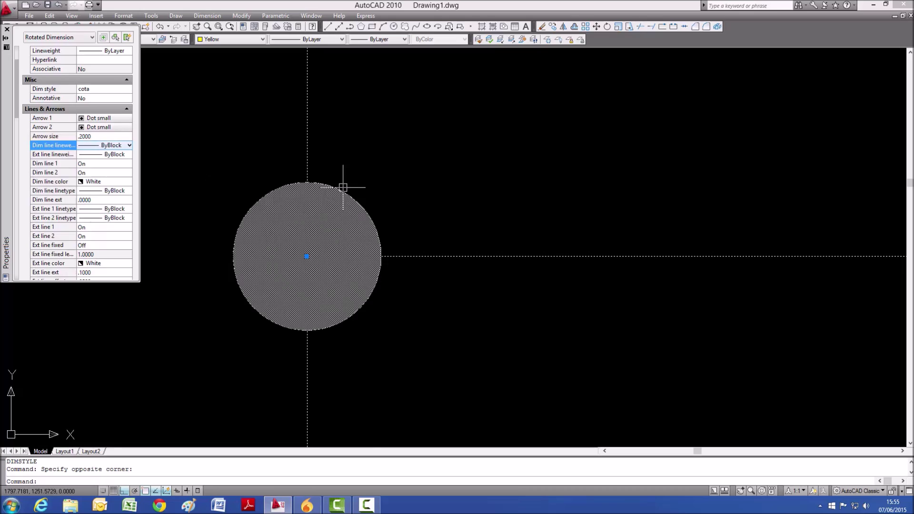
pyautogui.press('Escape')
pyautogui.press('Escape')
pyautogui.scroll(-6, 396, 216)
pyautogui.scroll(-3, 363, 235)
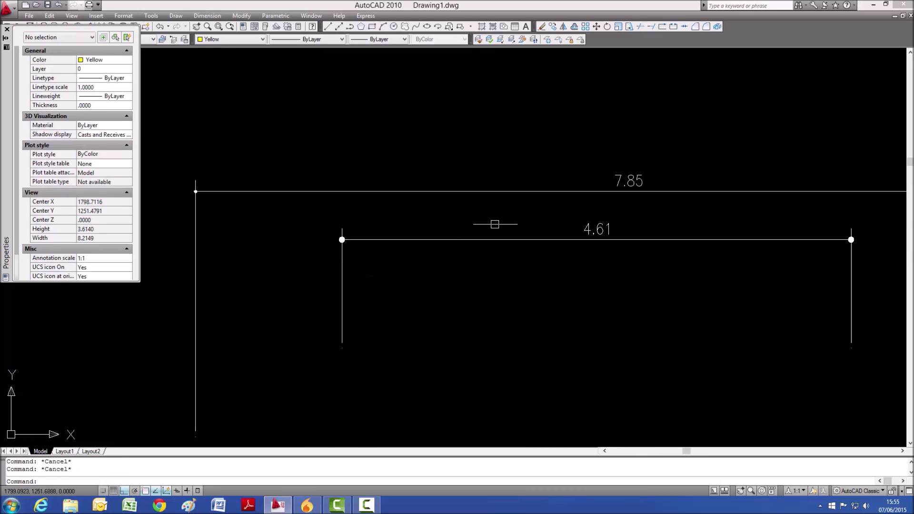
# Select the shorter dimension, try extension line extensions of 0.15 and 0, and set the value back to 0.1.
pyautogui.scroll(6, 311, 231)
pyautogui.click(411, 228)
pyautogui.click(405, 258)
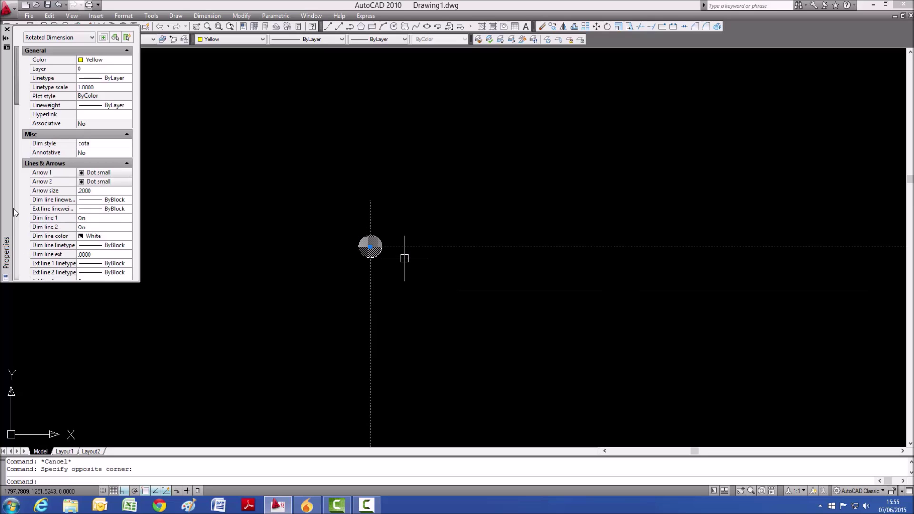
pyautogui.scroll(-8, 104, 147)
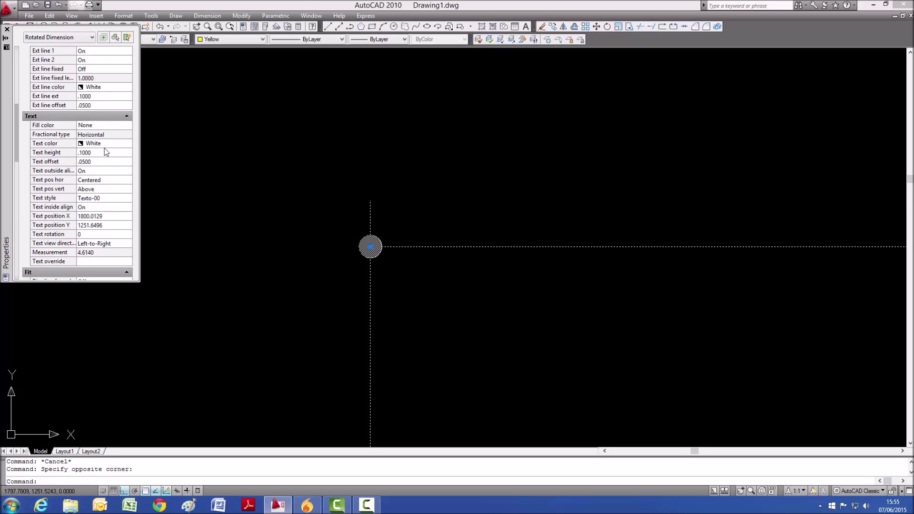
pyautogui.click(96, 98)
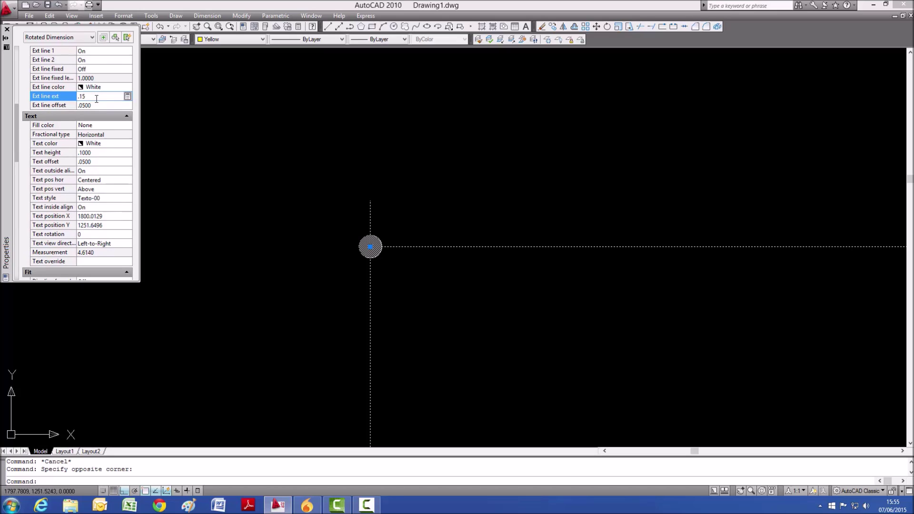
pyautogui.press('Tab')
pyautogui.click(96, 98)
pyautogui.press('Tab')
pyautogui.click(96, 98)
pyautogui.write('0')
pyautogui.press('Tab')
pyautogui.click(96, 99)
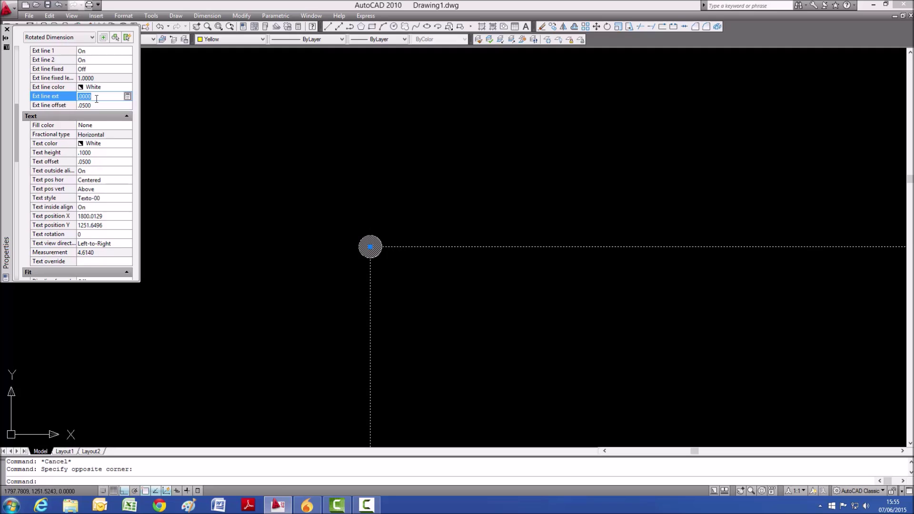
pyautogui.press('Tab')
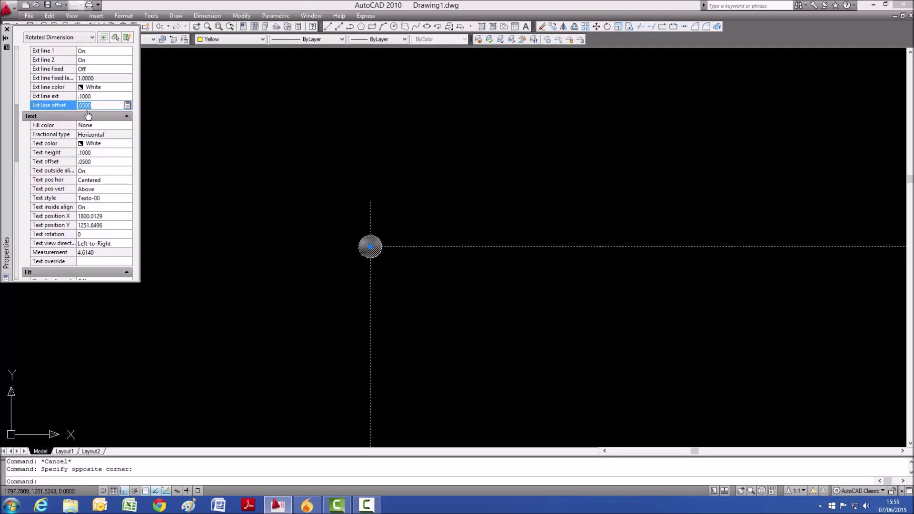
# Try an extension line offset of 0 on the shorter dimension, set it to 0.15, and clear the selection.
pyautogui.scroll(-8, 331, 87)
pyautogui.scroll(8, 335, 144)
pyautogui.scroll(4, 341, 192)
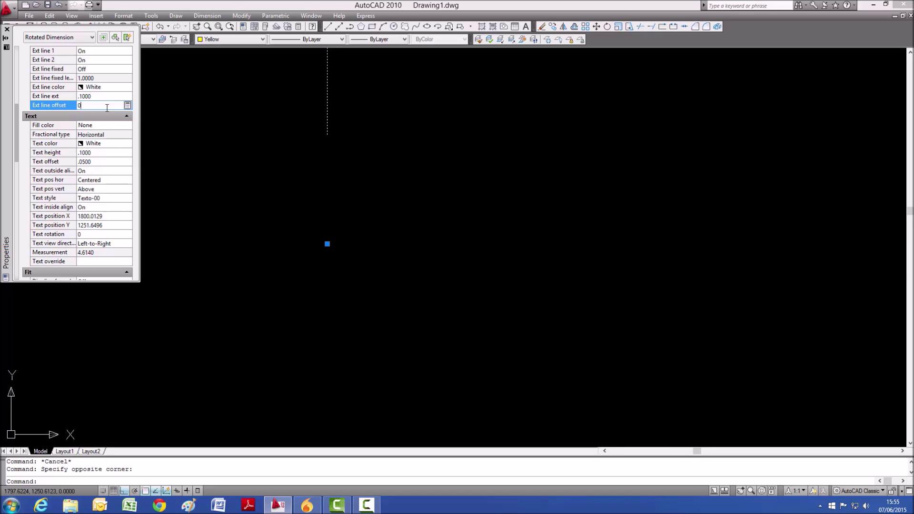
pyautogui.press('Return')
pyautogui.click(107, 108)
pyautogui.press('Return')
pyautogui.scroll(2, 459, 282)
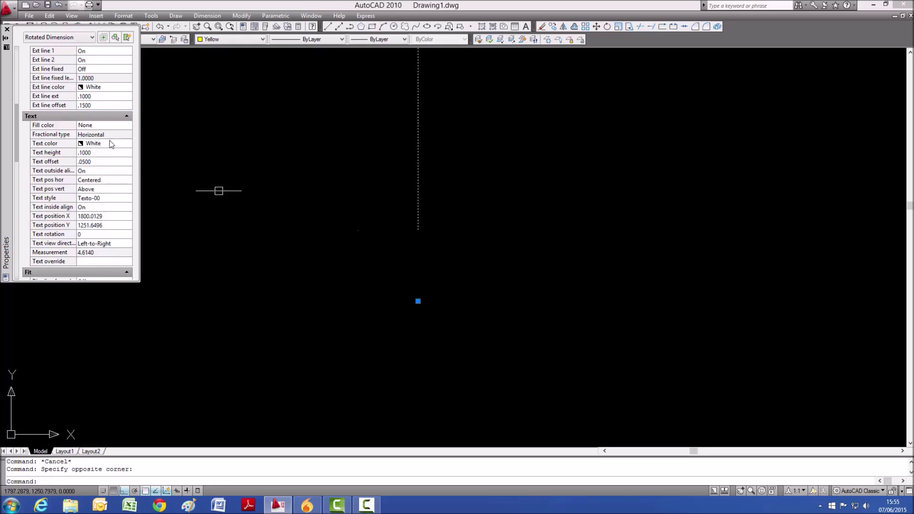
pyautogui.click(100, 105)
pyautogui.scroll(-2, 404, 245)
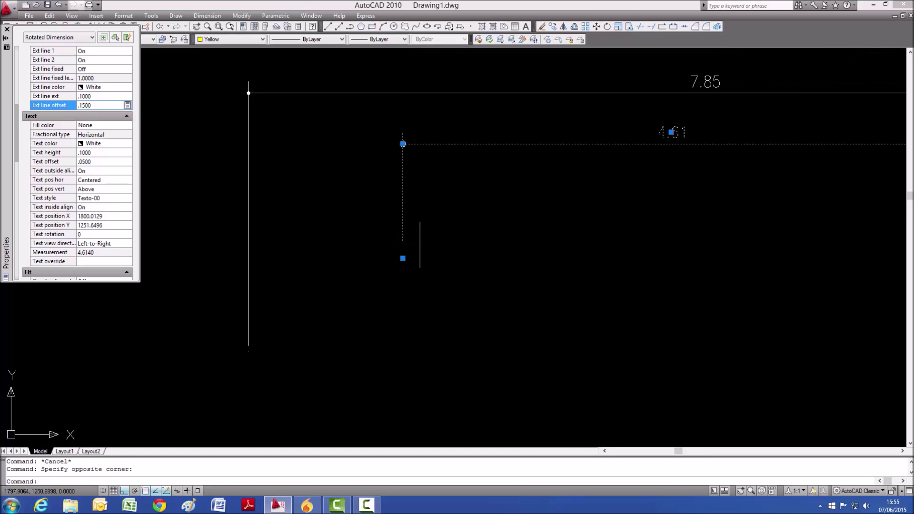
pyautogui.scroll(3, 398, 266)
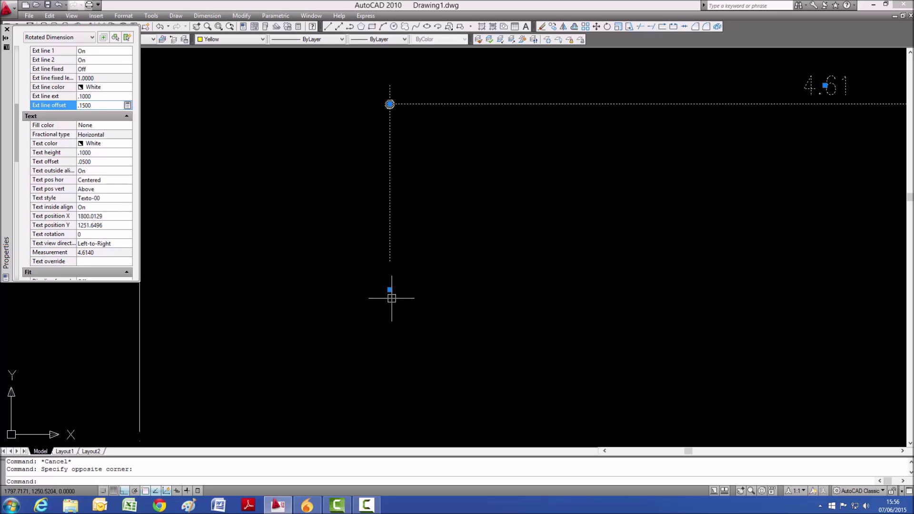
pyautogui.scroll(-5, 355, 238)
pyautogui.scroll(3, 405, 228)
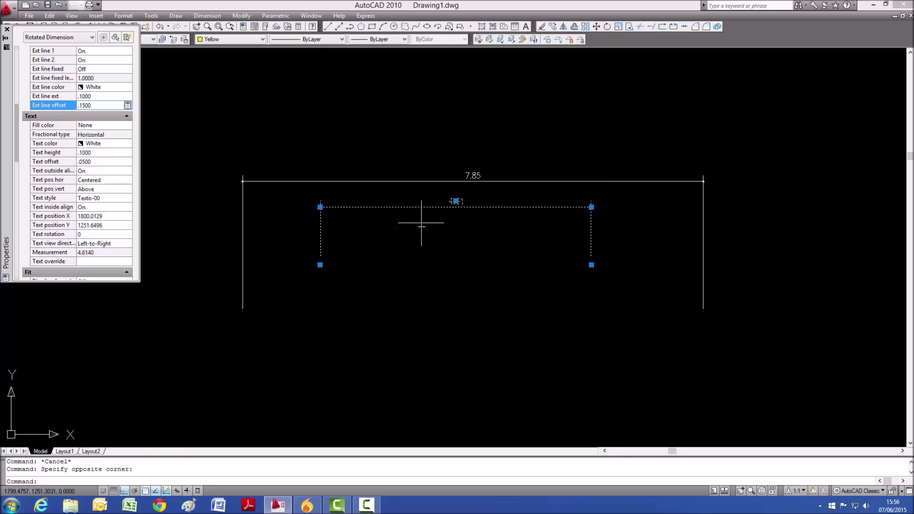
pyautogui.press('Escape')
# Select the shorter dimension again and set its text offset from the dimension line to 0.08.
pyautogui.scroll(3, 453, 206)
pyautogui.scroll(2, 450, 200)
pyautogui.moveTo(445, 194); pyautogui.dragTo(429, 194)
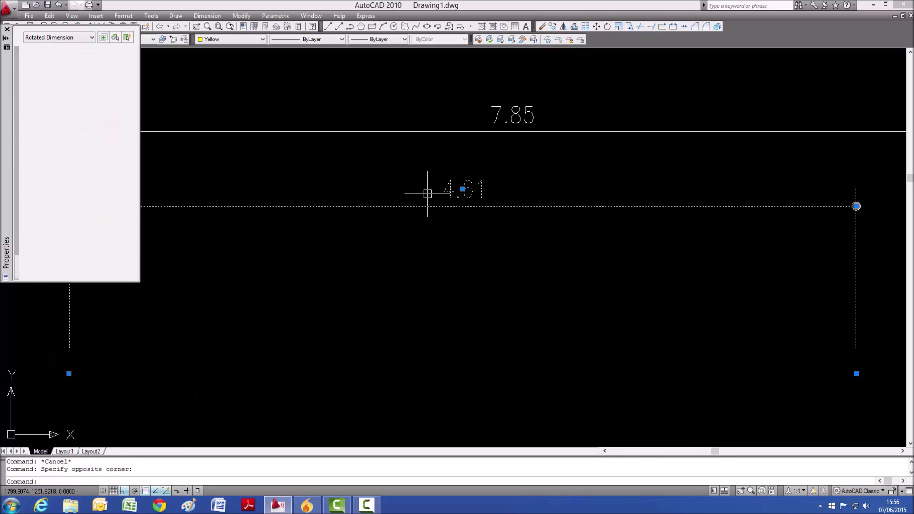
pyautogui.scroll(5, 415, 186)
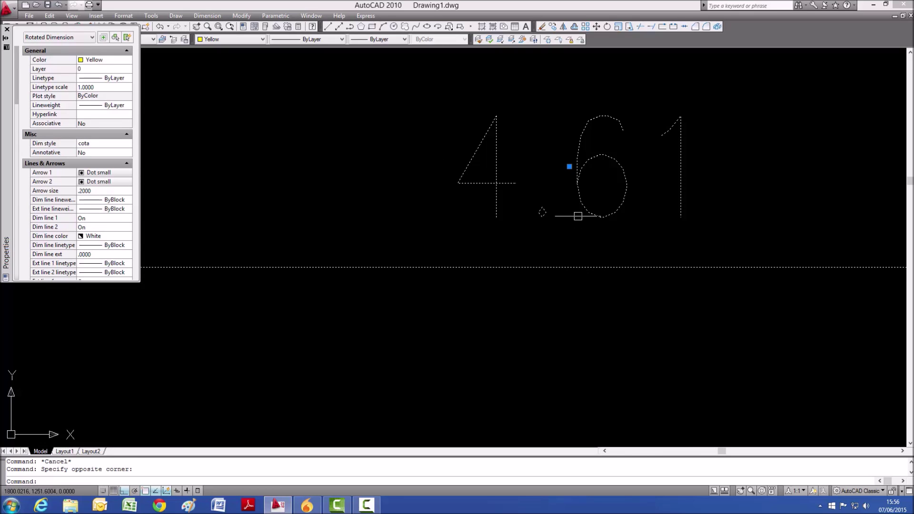
pyautogui.scroll(-5, 52, 189)
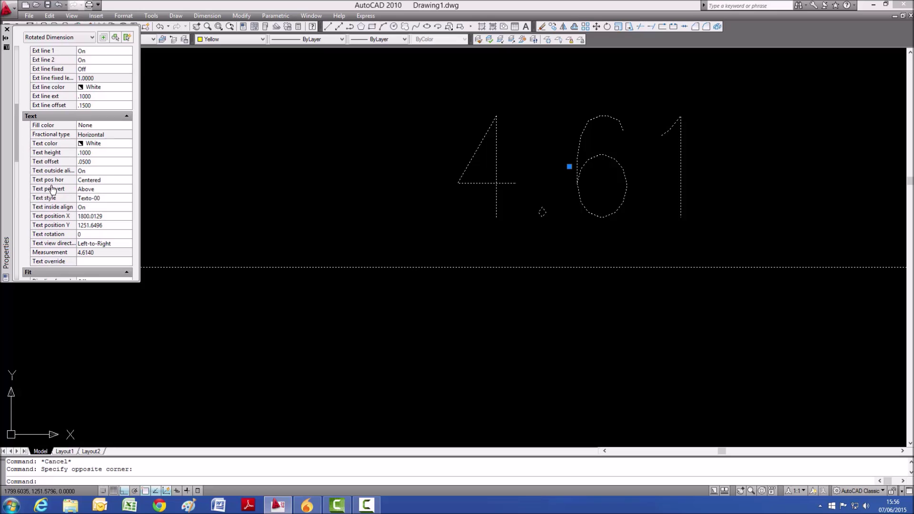
pyautogui.click(105, 162)
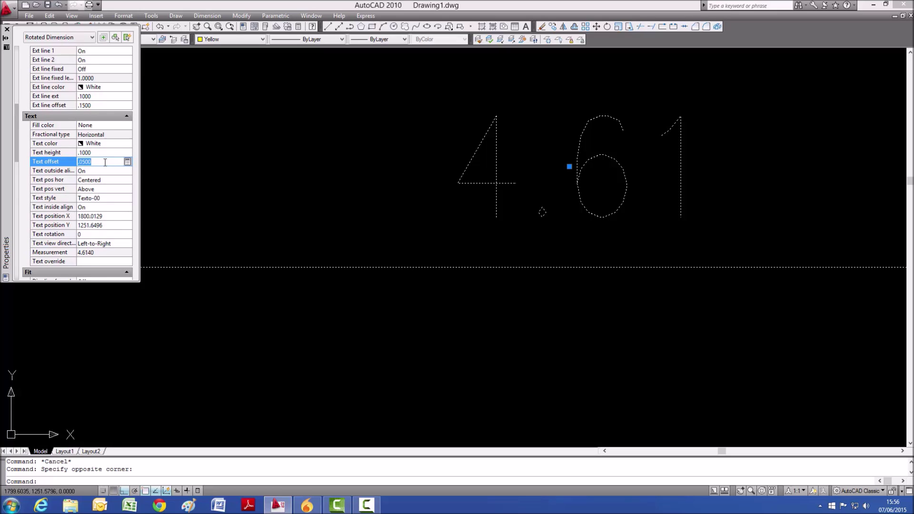
pyautogui.press('Return')
pyautogui.scroll(-4, 499, 240)
pyautogui.scroll(4, 494, 205)
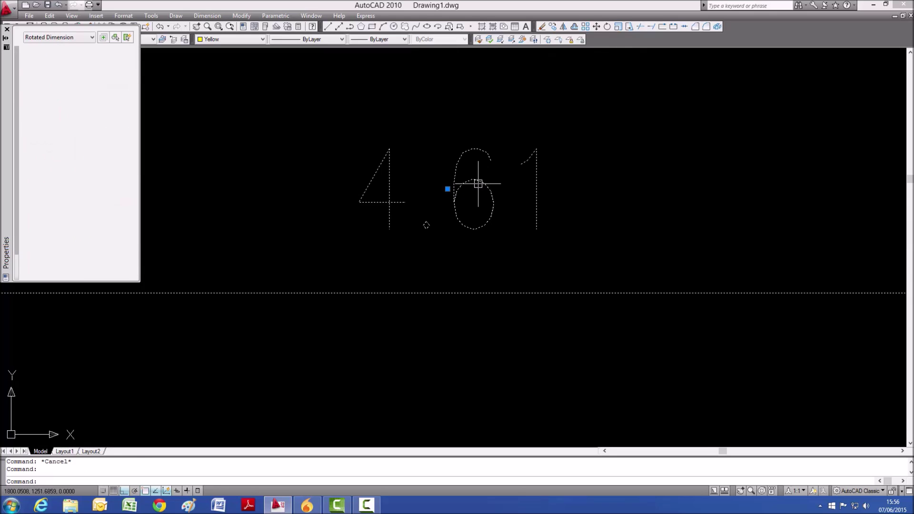
# Set the shorter dimension's text height to 0.15 and clear the selection.
pyautogui.click(17, 199)
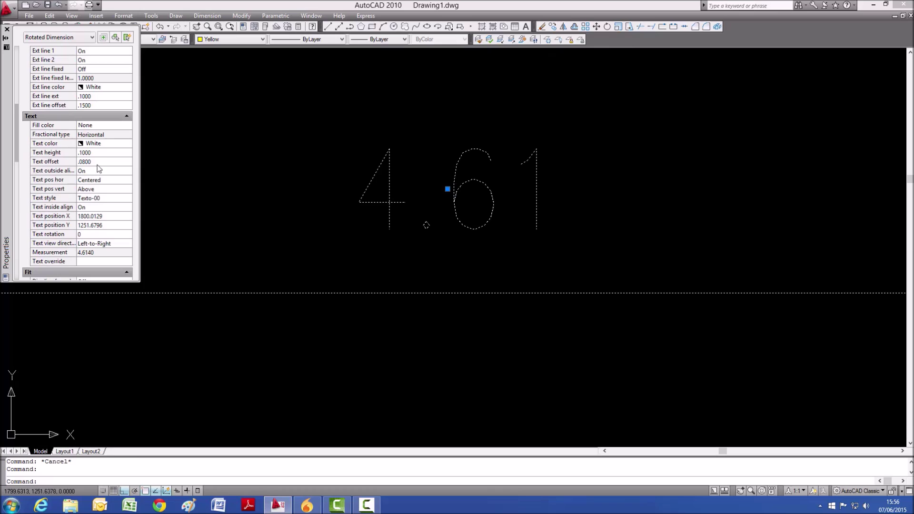
pyautogui.click(103, 153)
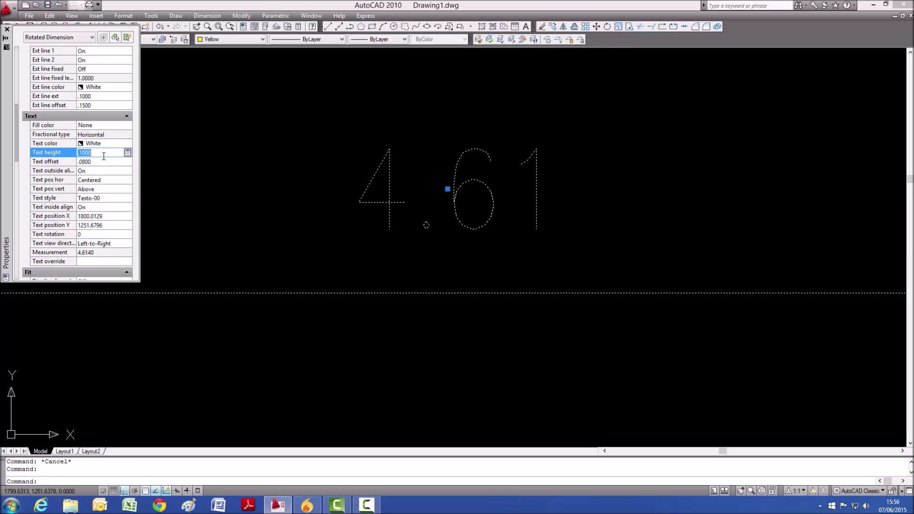
pyautogui.press('Return')
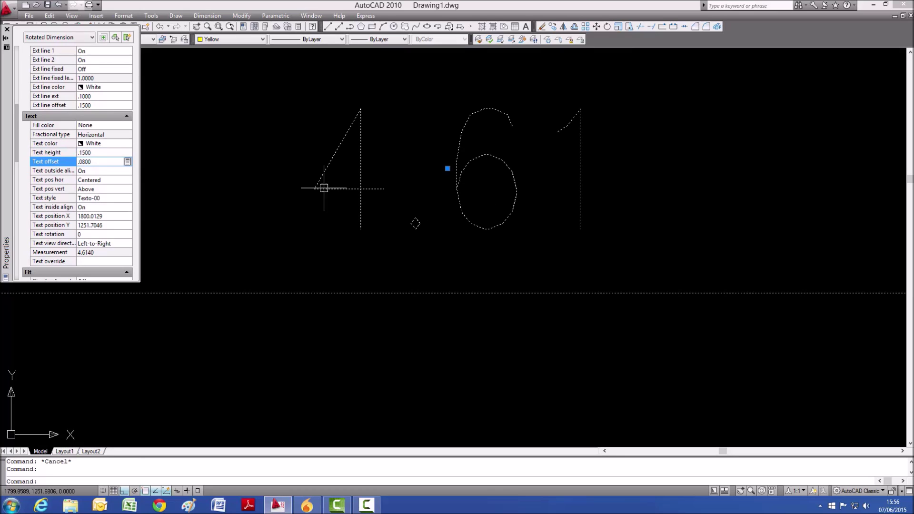
pyautogui.press('Escape')
pyautogui.scroll(-4, 510, 198)
pyautogui.scroll(2, 510, 190)
pyautogui.write('ma')
pyautogui.press('Return')
pyautogui.click(494, 214)
pyautogui.press('Escape')
pyautogui.press('Escape')
# Delete both linear dimensions beside the shortcut list and close the object properties.
pyautogui.scroll(-5, 503, 202)
pyautogui.scroll(5, 434, 212)
pyautogui.scroll(-5, 469, 159)
pyautogui.scroll(2, 456, 180)
pyautogui.scroll(-5, 482, 196)
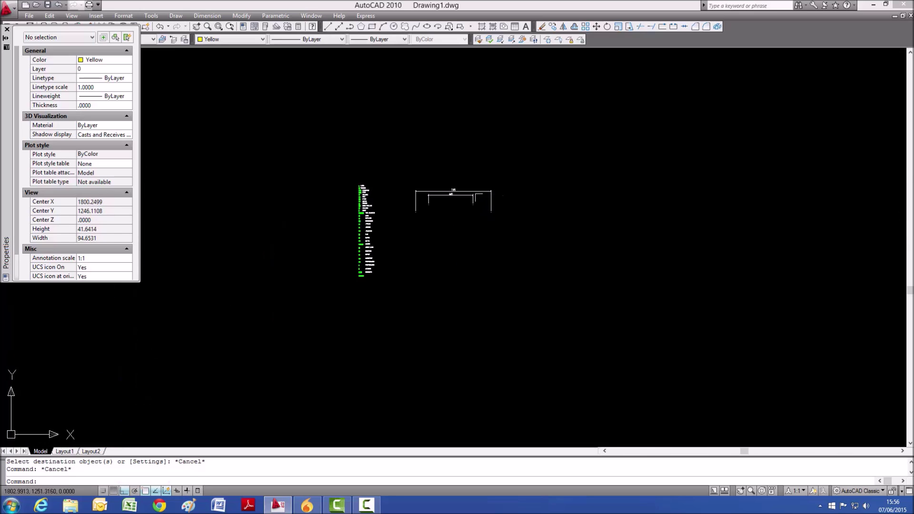
pyautogui.scroll(3, 450, 195)
pyautogui.click(476, 112)
pyautogui.click(386, 262)
pyautogui.press('Escape')
pyautogui.press('Escape')
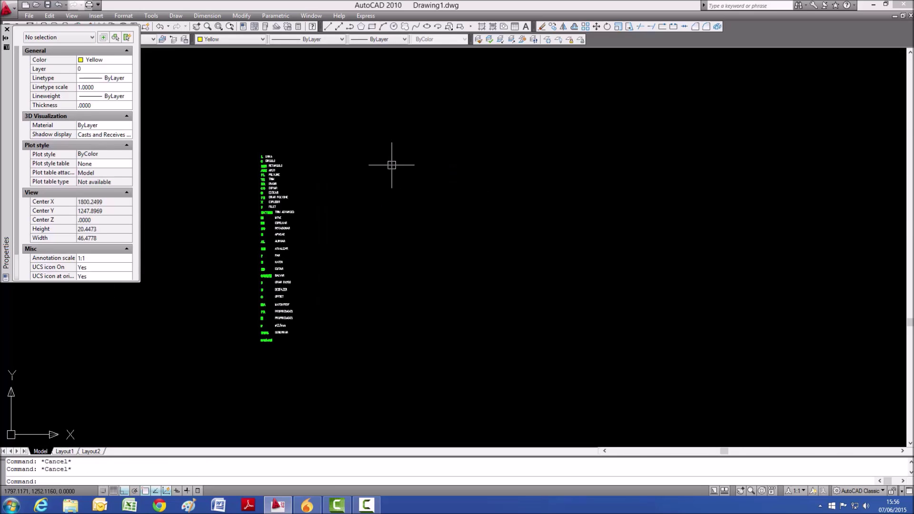
pyautogui.click(7, 29)
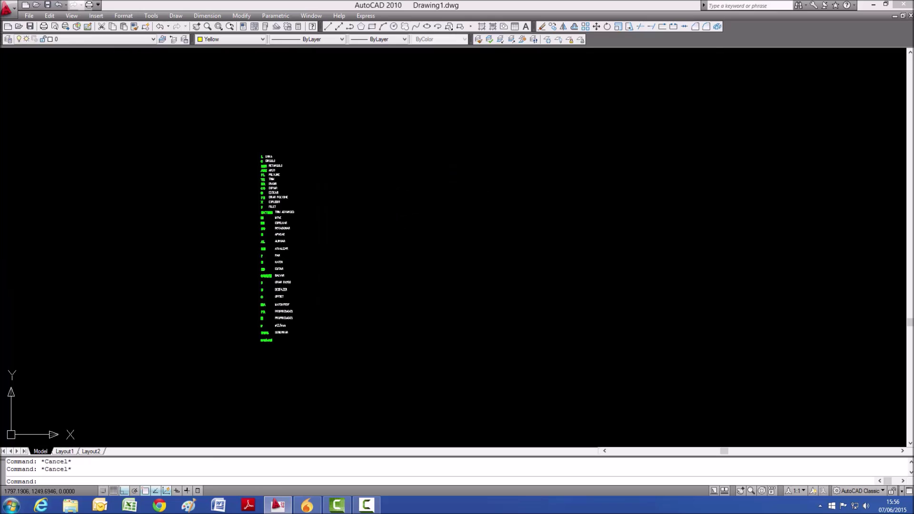
pyautogui.scroll(3, 283, 253)
pyautogui.scroll(-6, 282, 254)
pyautogui.scroll(4, 278, 262)
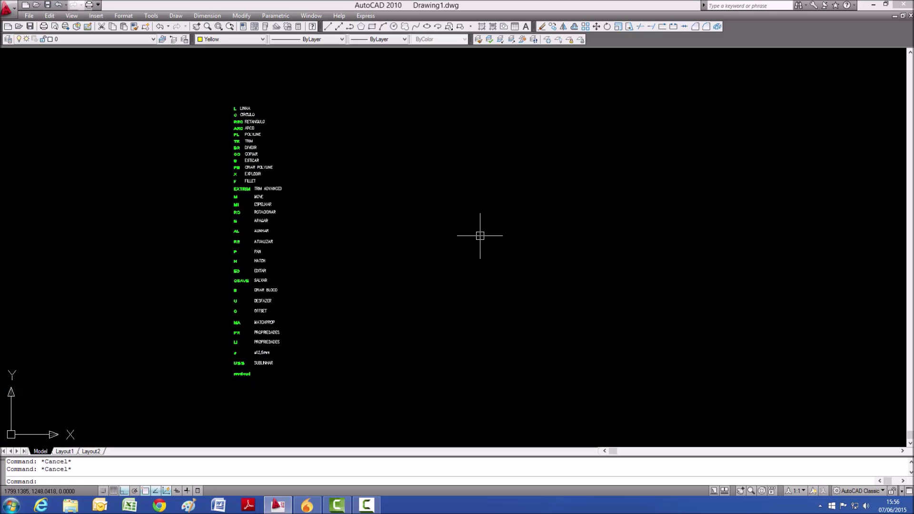